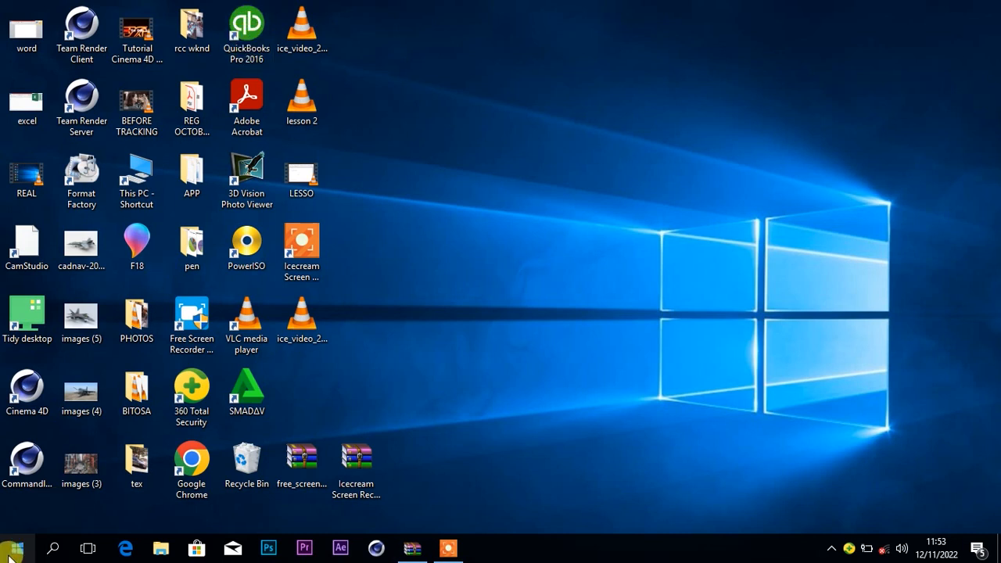
Step: Launch QuickBooks Pro 2016 from its desktop icon's right-click menu
right_click(244, 47)
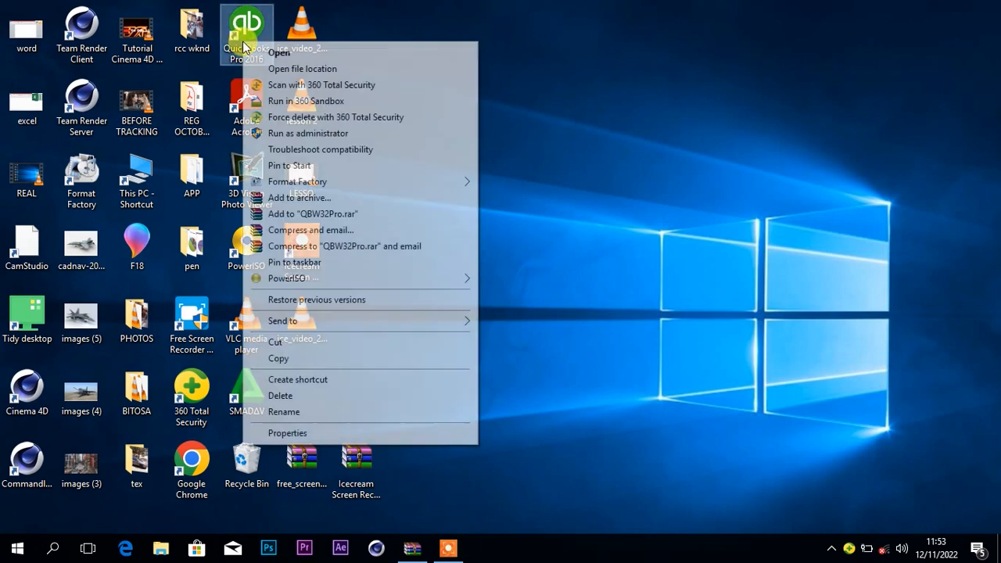
left_click(279, 53)
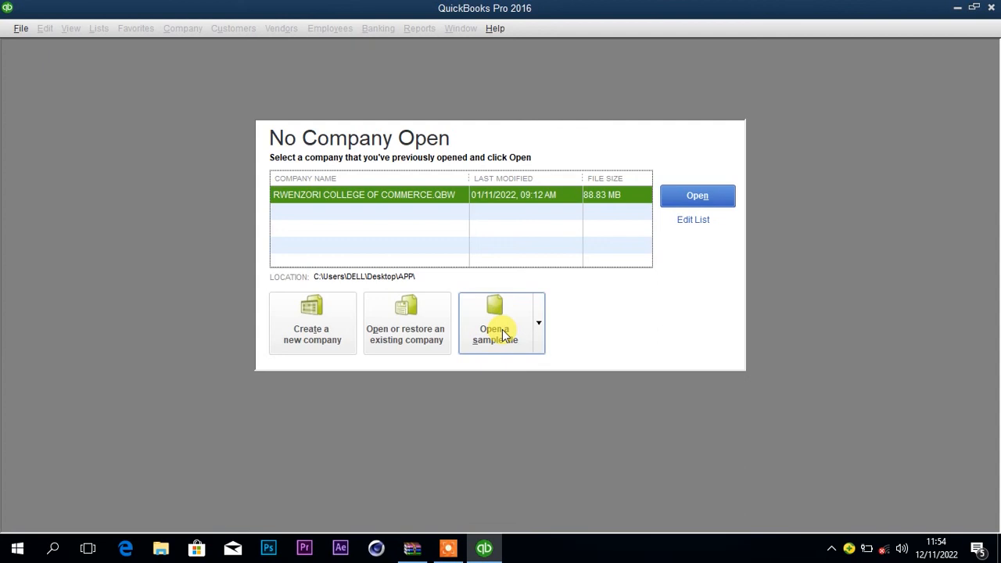
Step: Choose Create a new company from the No Company Open window
left_click(313, 331)
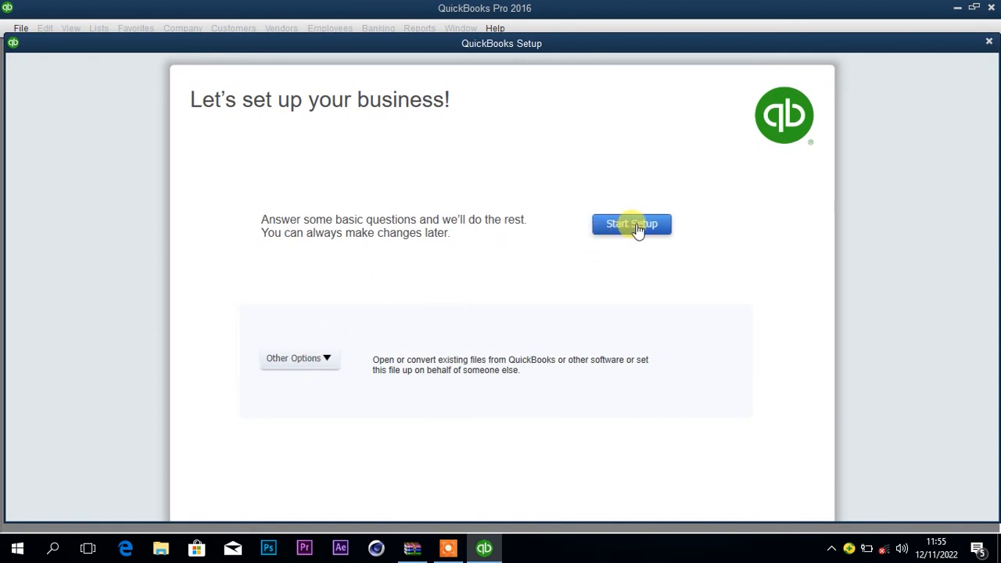
Step: Pick Advanced Setup under Other Options to start the EasyStep Interview
left_click(313, 364)
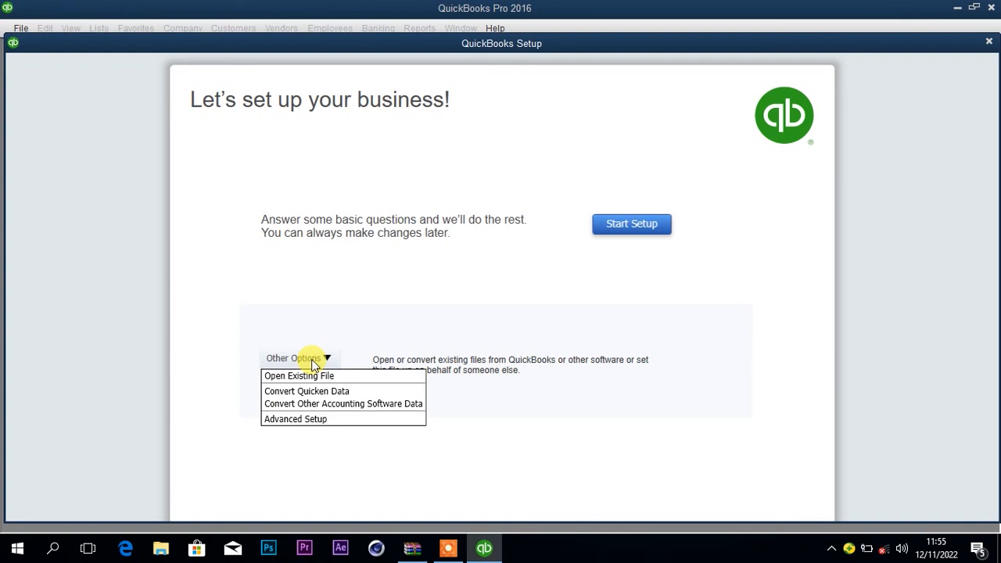
left_click(307, 420)
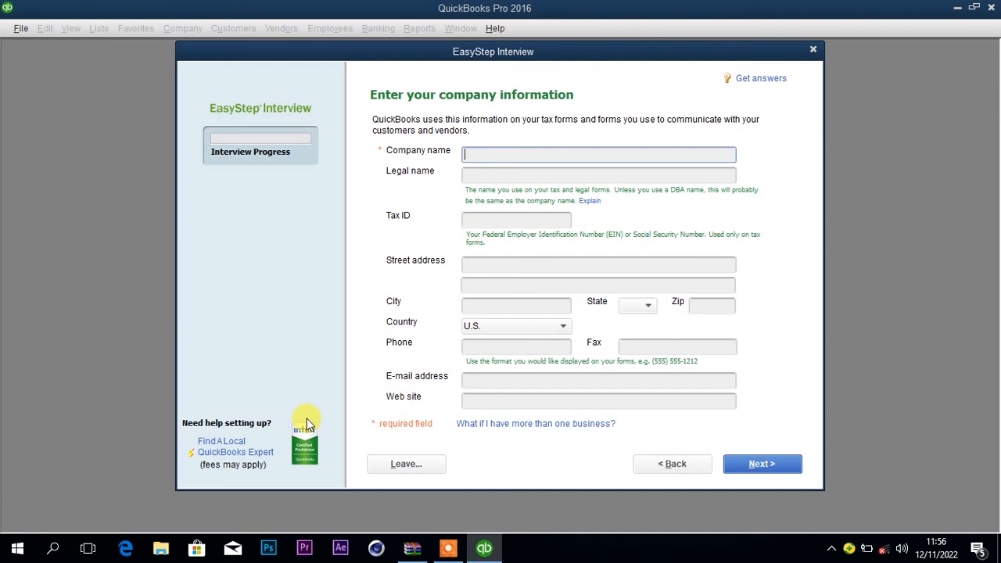
Step: Enter PPP SS as both the company name and the legal name
type("PPP SS")
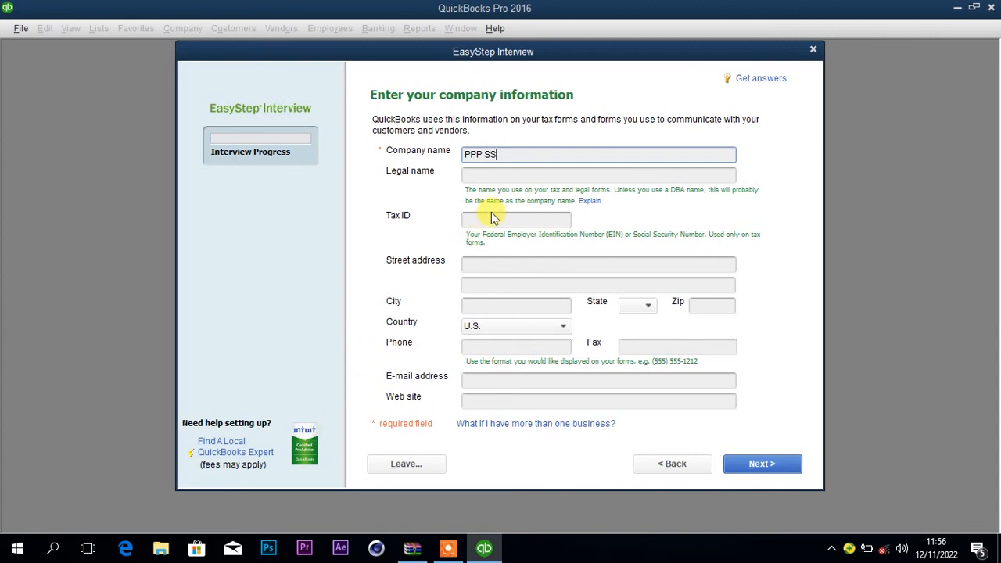
left_click(494, 174)
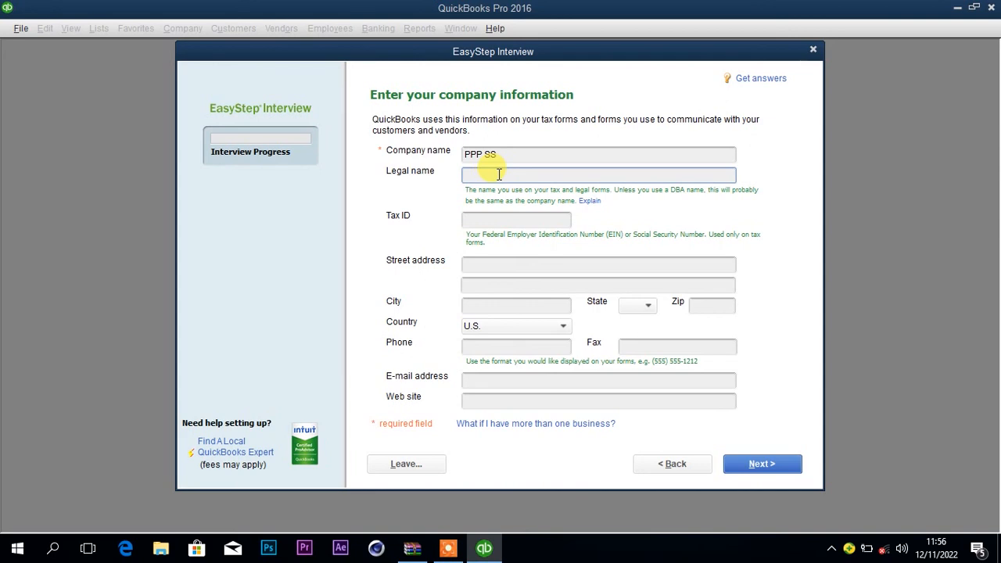
type("PPP SS")
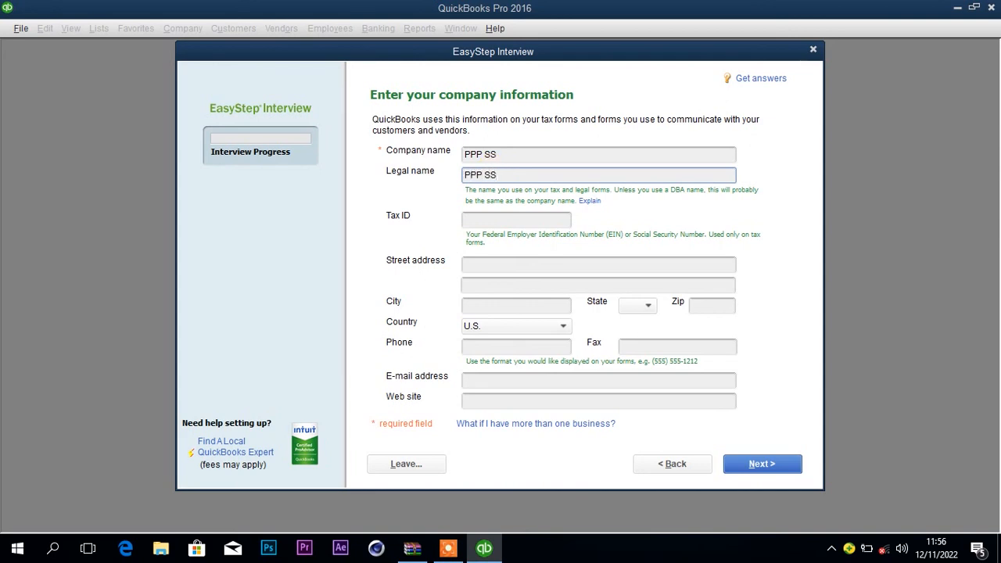
Step: Skip the Tax ID and fill in the company's street address and city
left_click(504, 217)
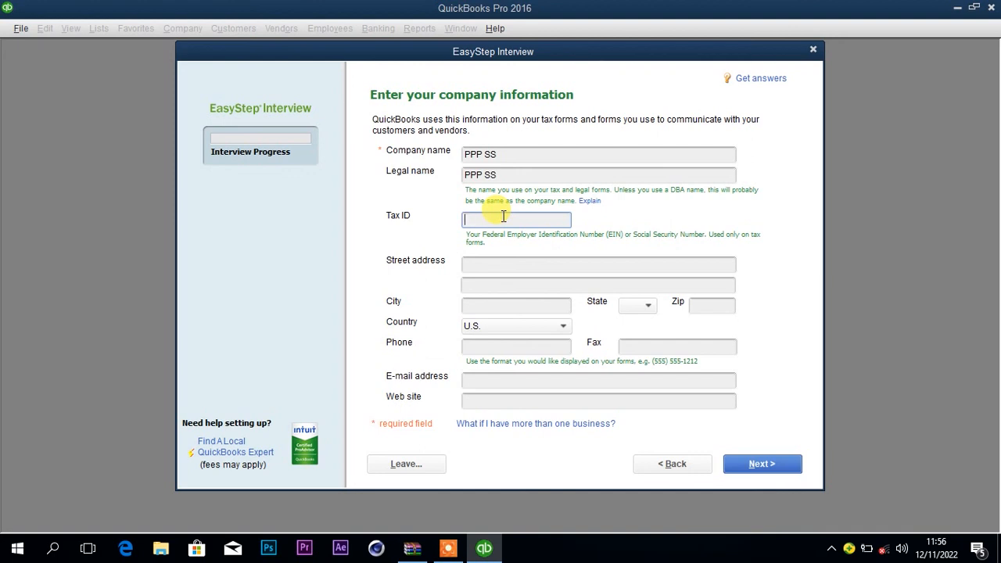
left_click(505, 265)
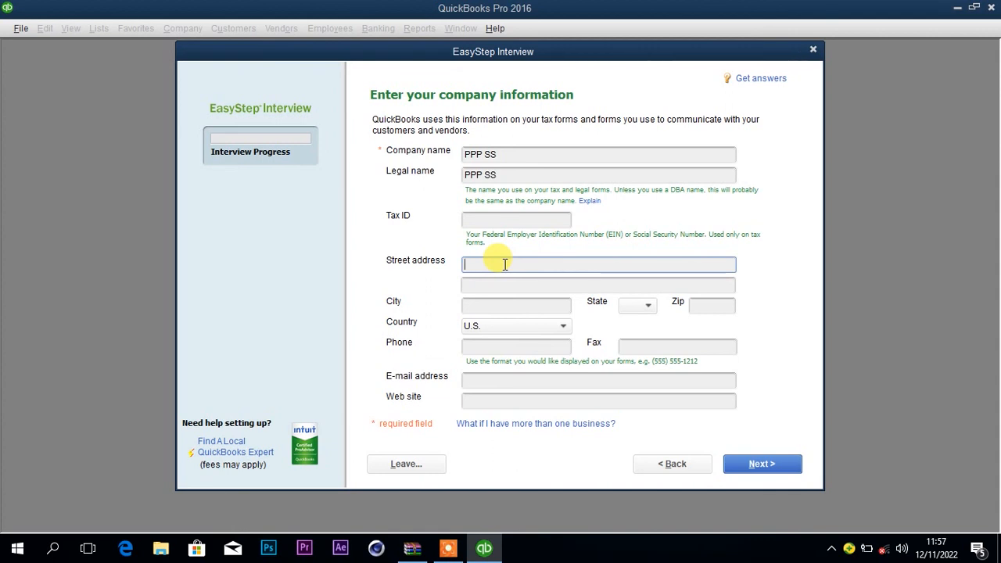
type("MUKIRANIA STEEET")
left_click(506, 305)
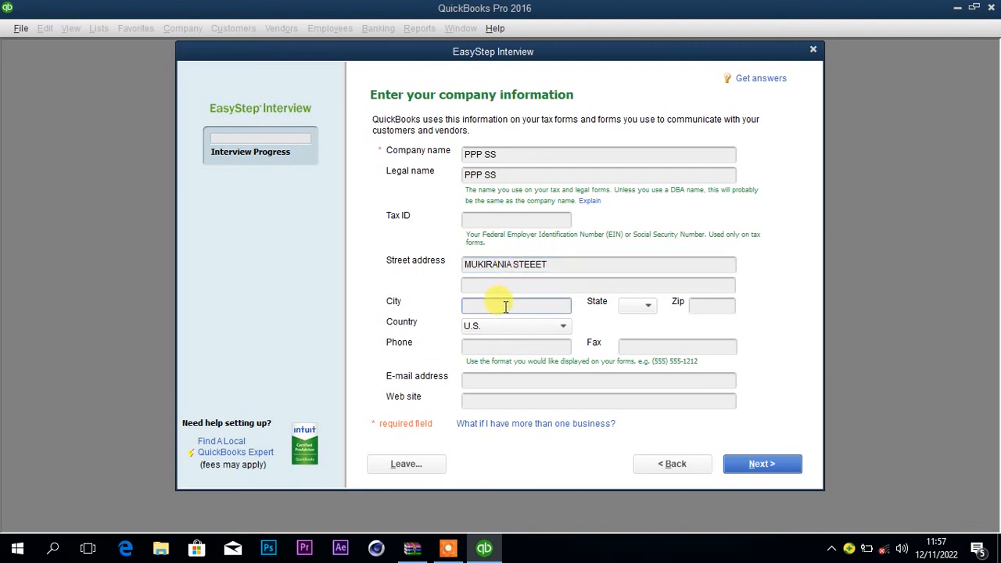
type("KASESE")
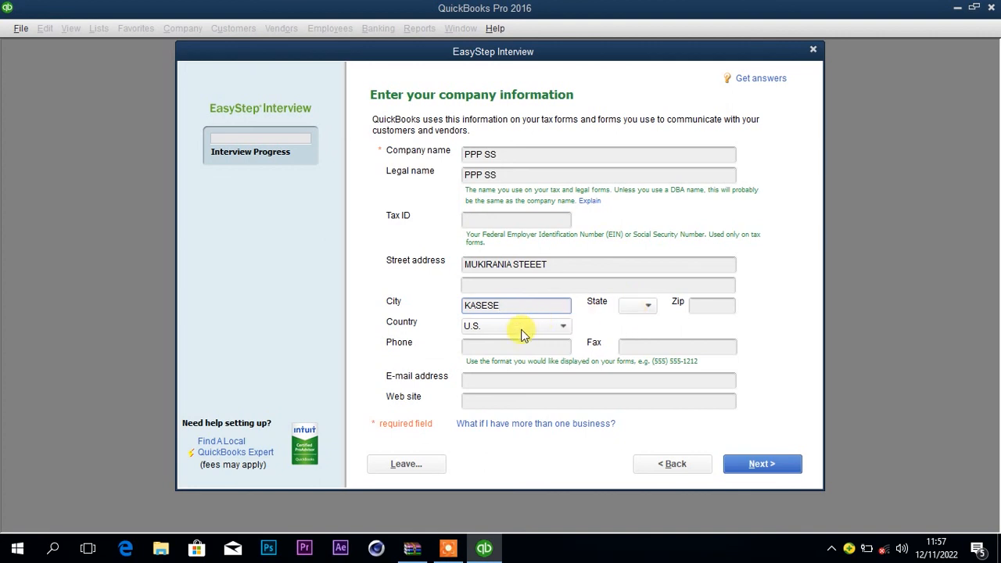
Step: Leave the State blank and set the company's country to Other
left_click(647, 308)
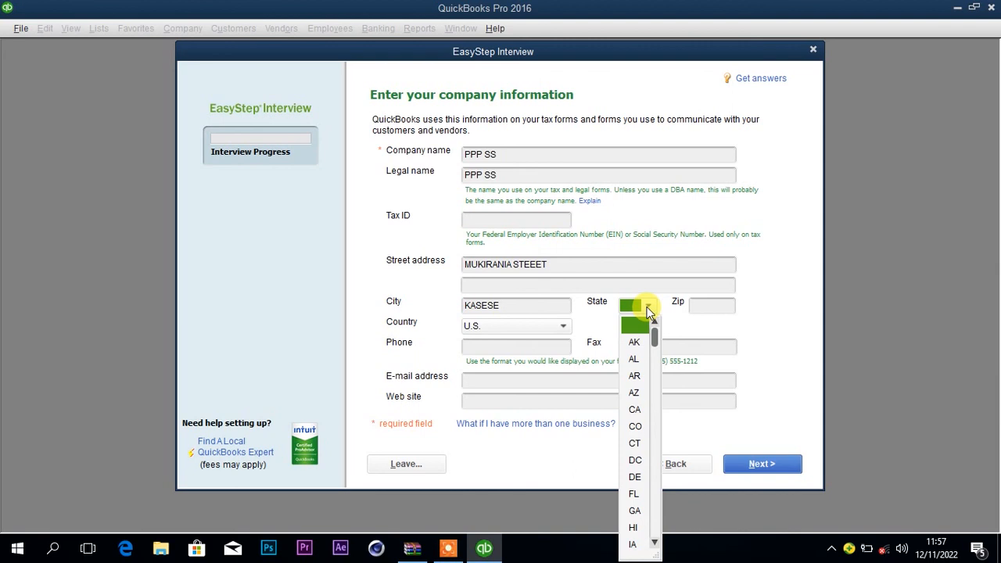
left_click(647, 308)
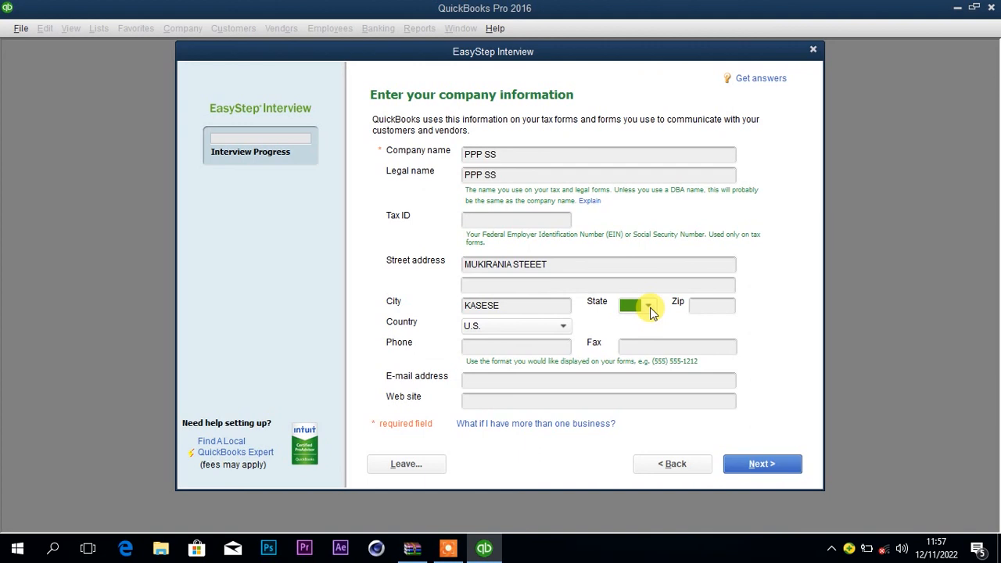
left_click(544, 332)
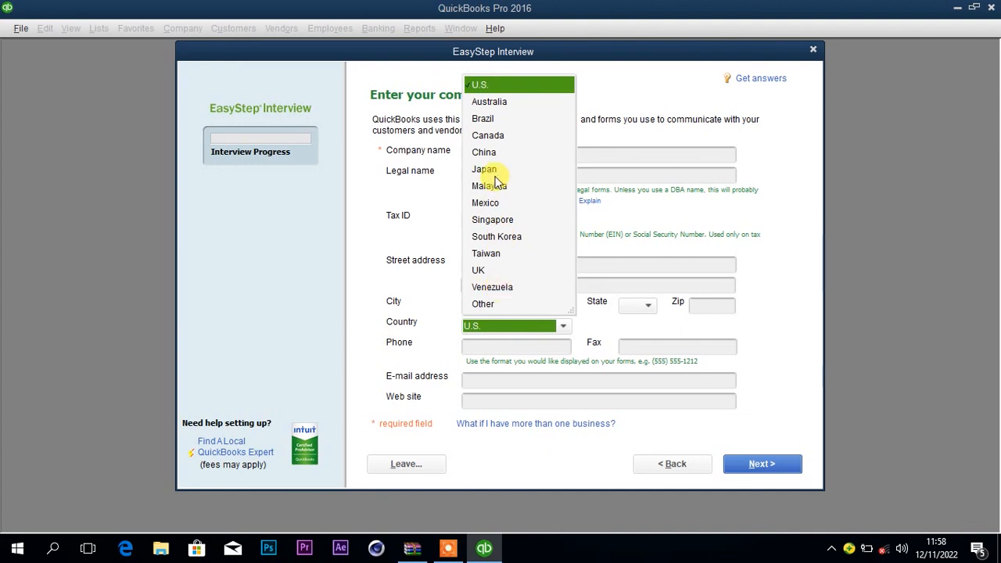
left_click(487, 305)
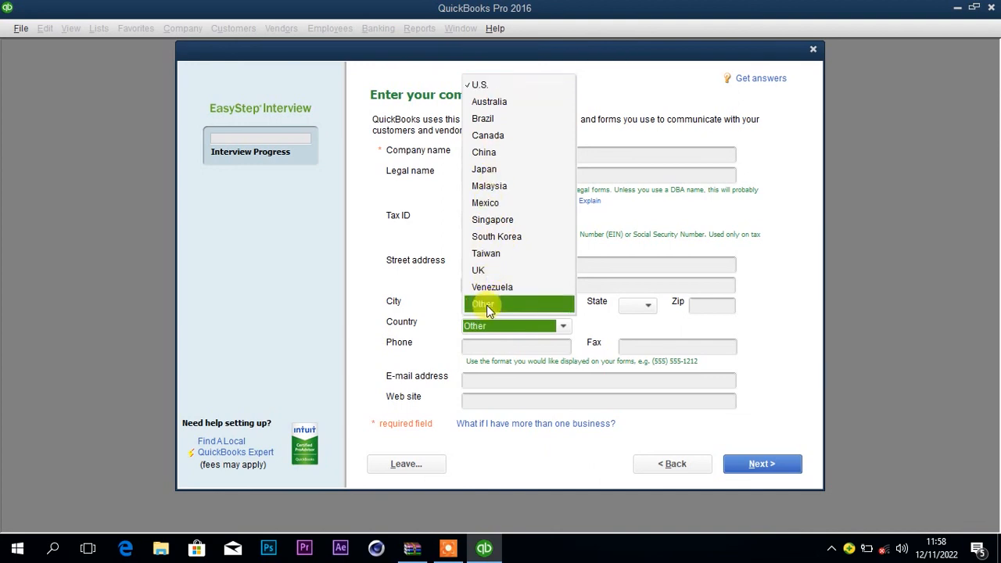
right_click(486, 305)
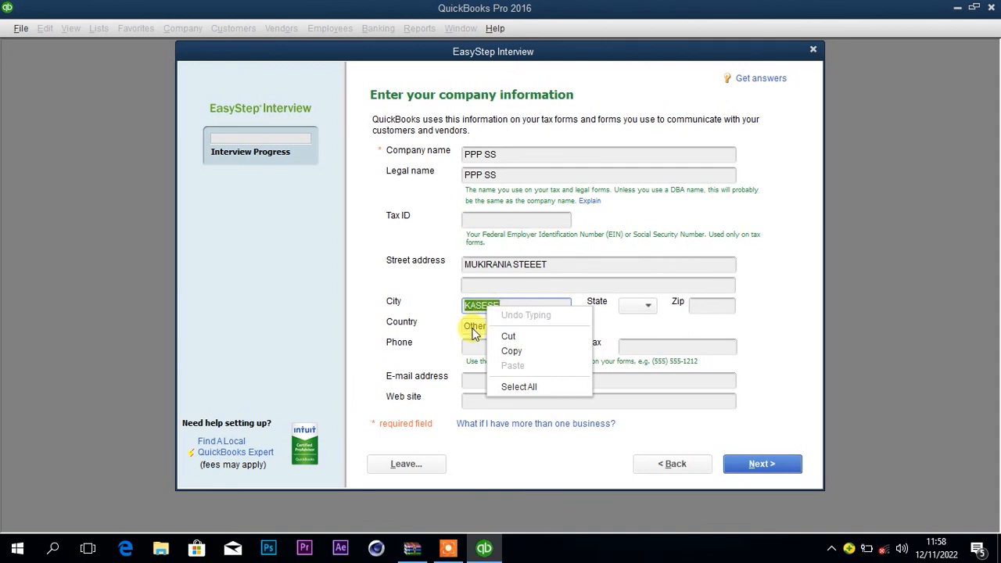
left_click(473, 330)
left_click(473, 332)
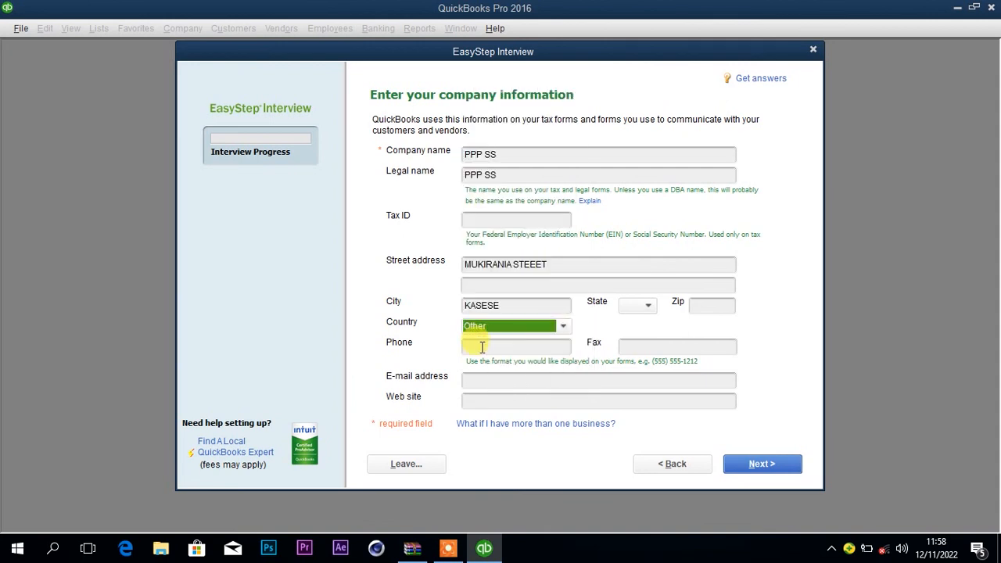
left_click(483, 347)
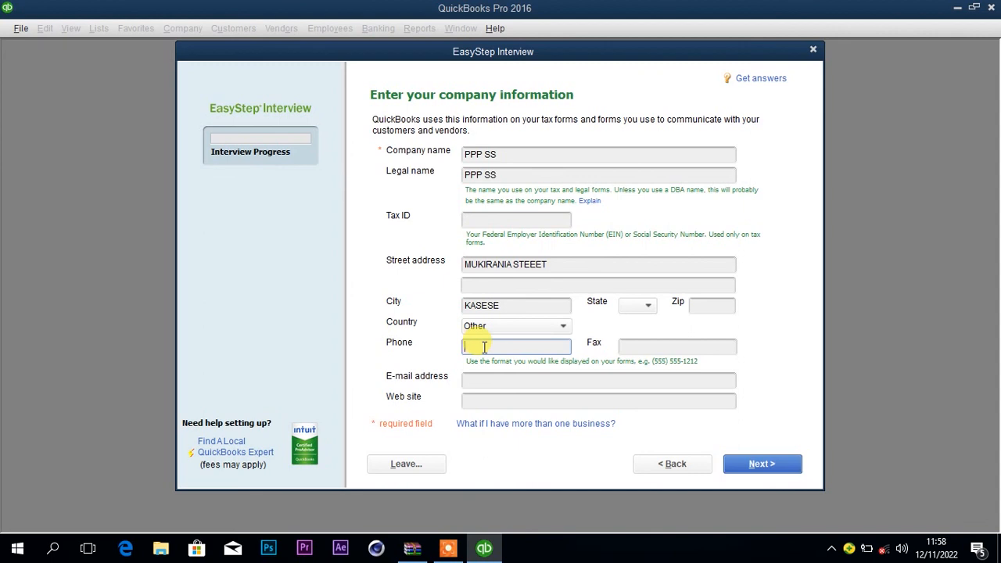
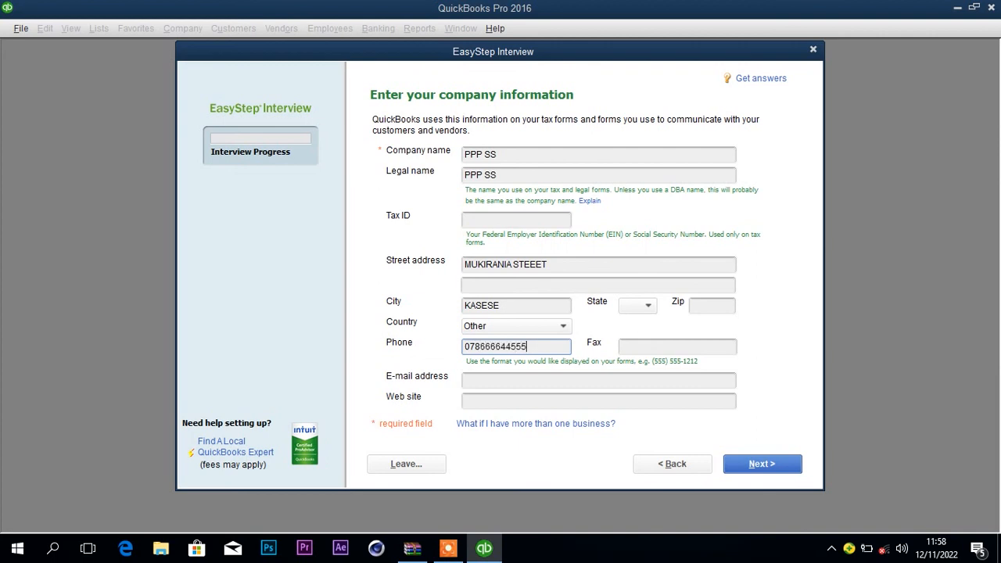
Step: Enter the company's phone number and e-mail address, skipping fax and web site, then continue
left_click(643, 346)
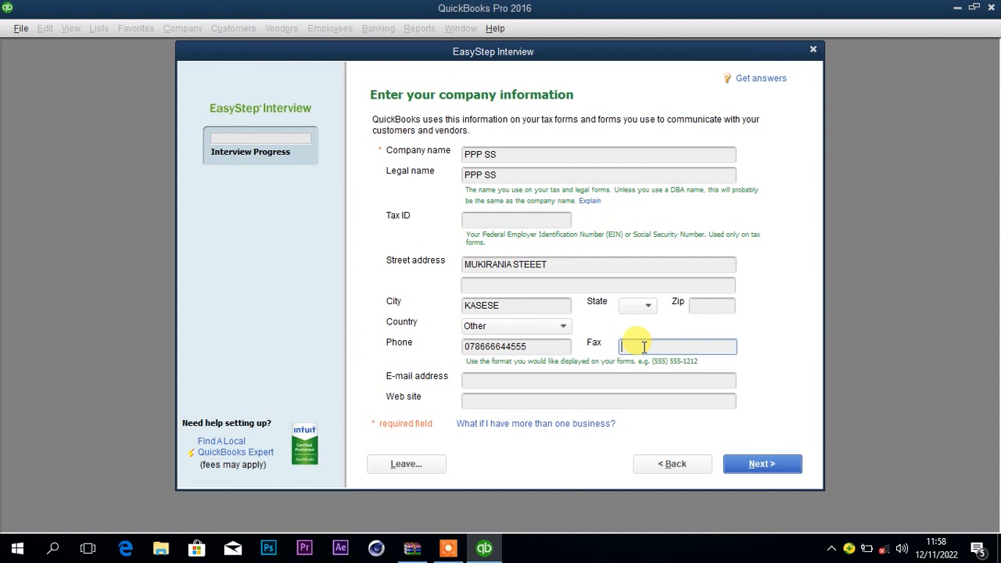
left_click(561, 382)
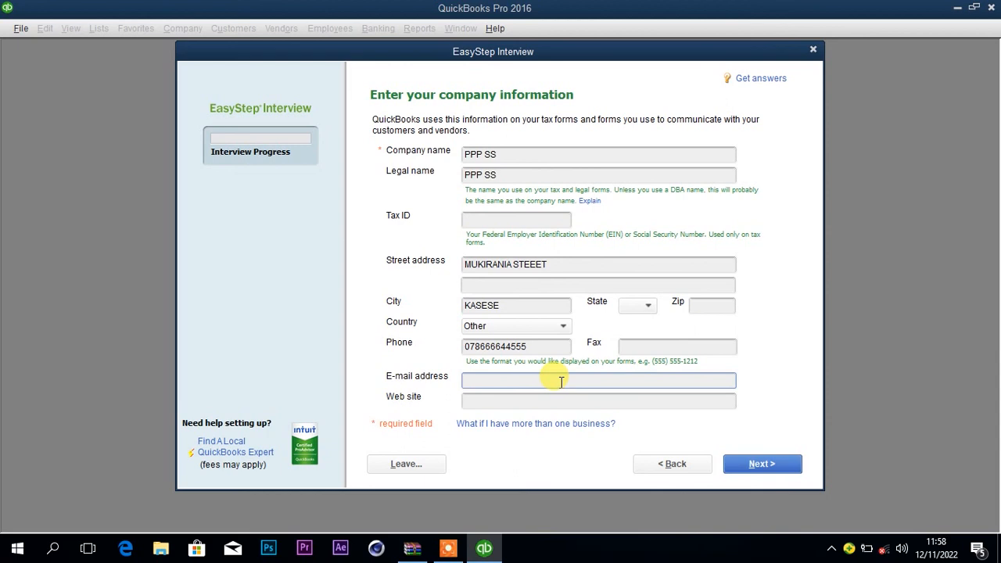
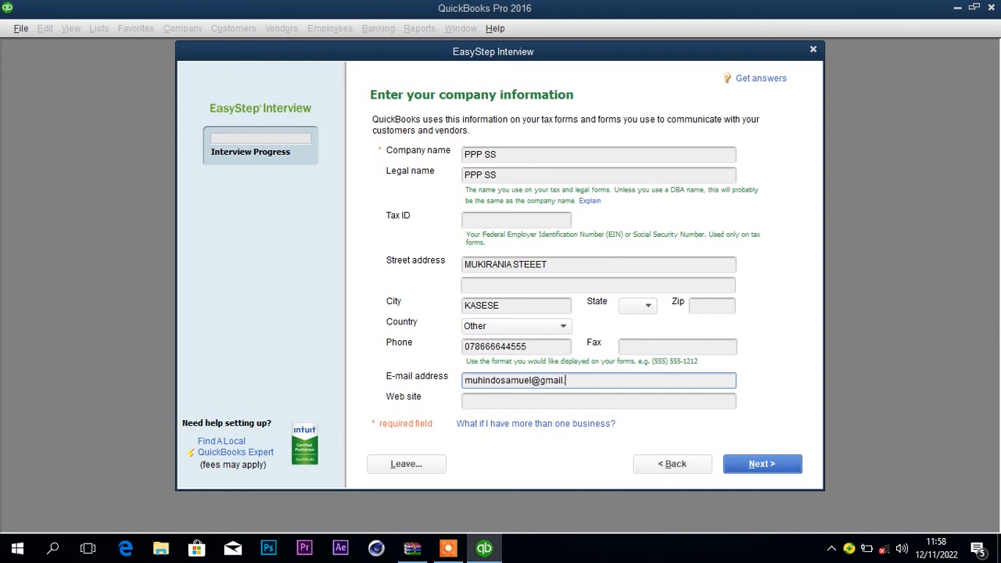
left_click(573, 401)
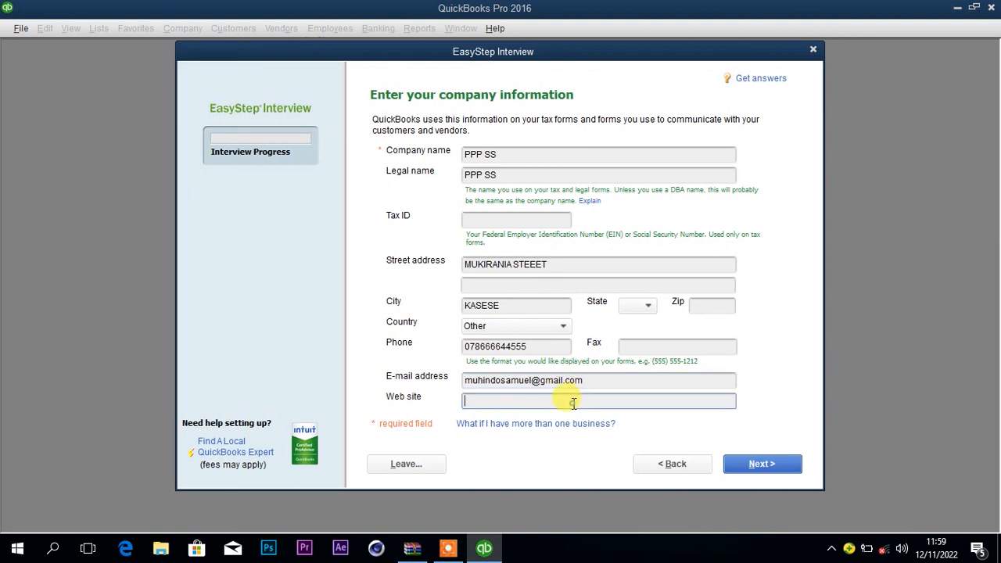
left_click(744, 467)
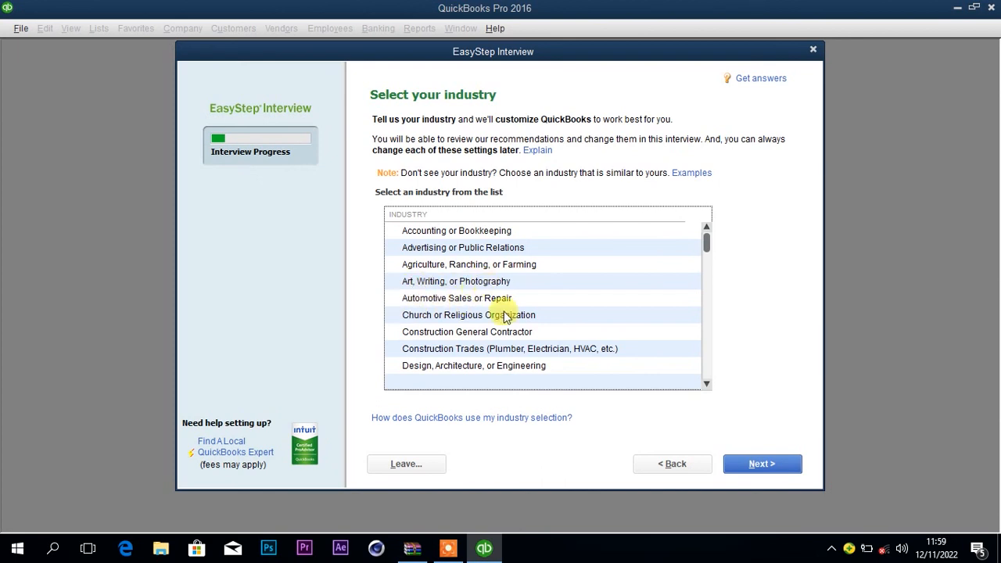
Step: Scroll the industry list, select Accounting or Bookkeeping, and continue
left_click(706, 384)
left_click(706, 384)
left_click(707, 385)
left_click(707, 384)
left_click(707, 385)
left_click(707, 385)
left_click(706, 385)
left_click(707, 385)
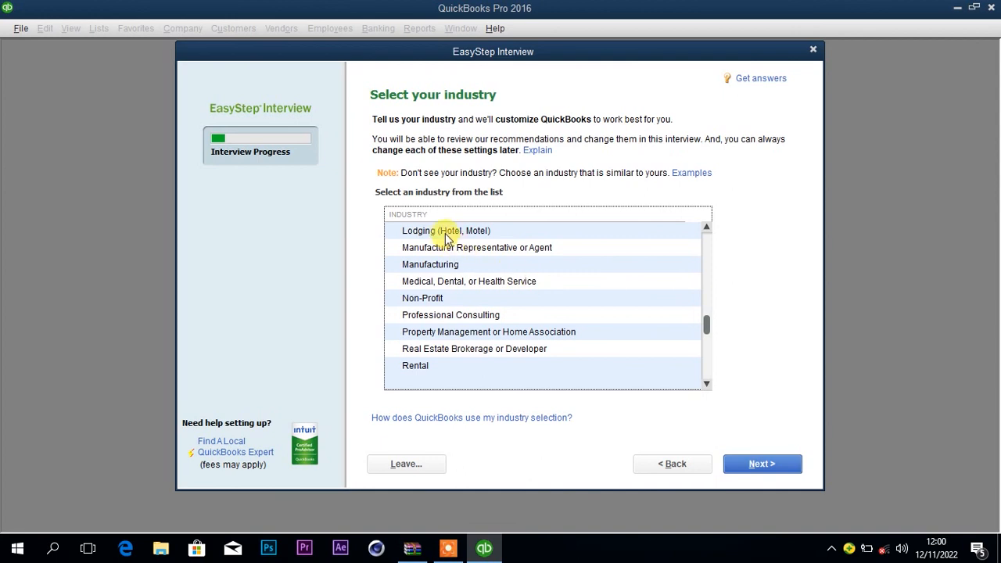
left_click(708, 384)
left_click(708, 384)
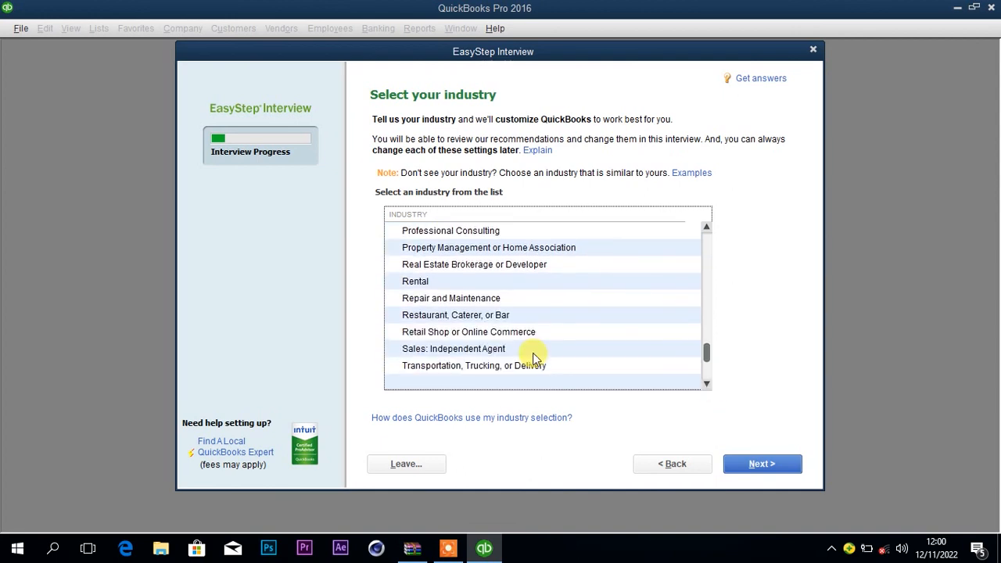
left_click(707, 384)
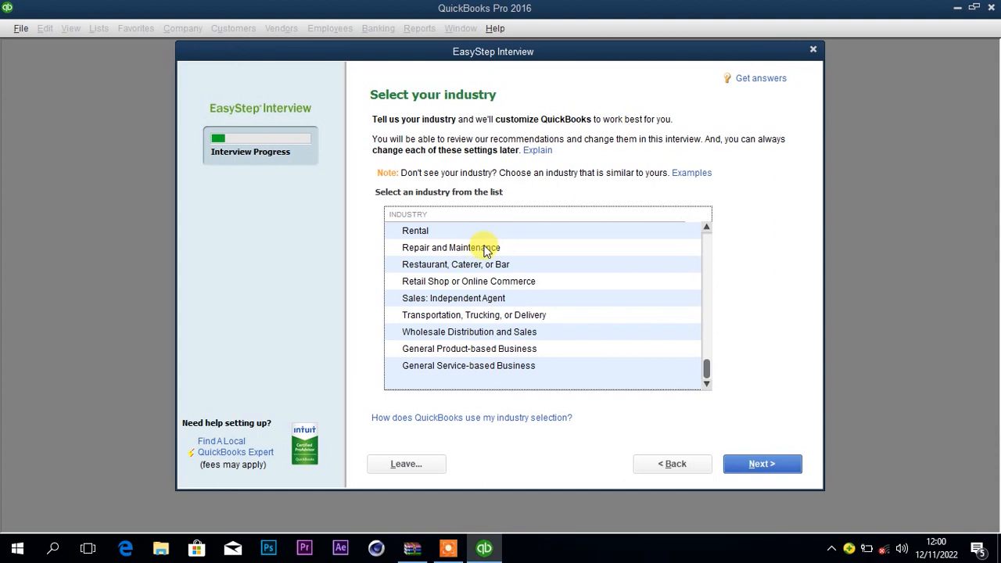
left_click(707, 228)
left_click(707, 228)
left_click(707, 228)
left_click(707, 228)
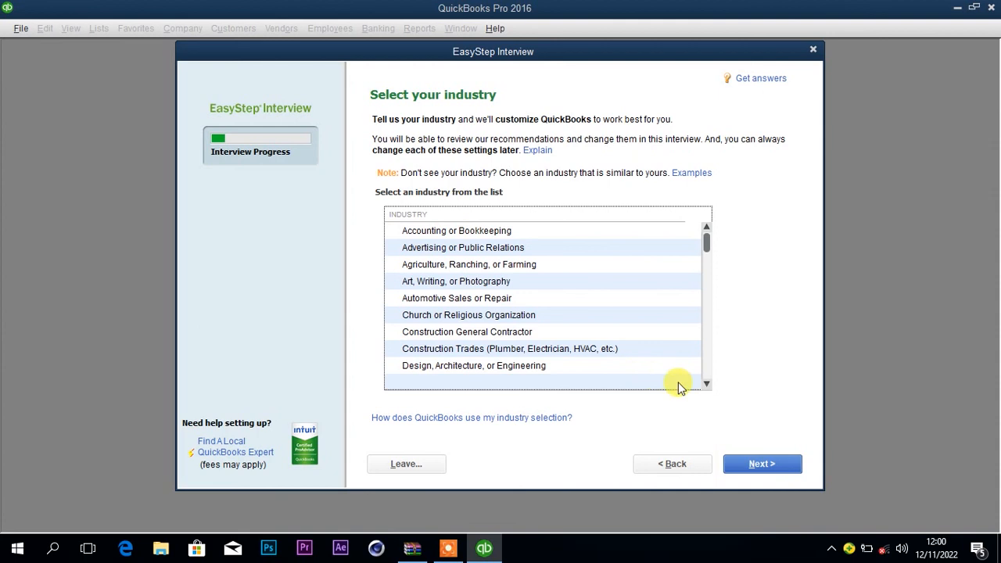
left_click(707, 383)
left_click(707, 383)
left_click(707, 383)
left_click(706, 383)
left_click(707, 383)
left_click(707, 383)
left_click(706, 383)
left_click(707, 383)
left_click(707, 383)
left_click(707, 383)
left_click(706, 383)
left_click(707, 383)
left_click(707, 384)
left_click(707, 383)
left_click(706, 383)
left_click(707, 383)
left_click(707, 383)
left_click(706, 383)
left_click(707, 383)
left_click(707, 383)
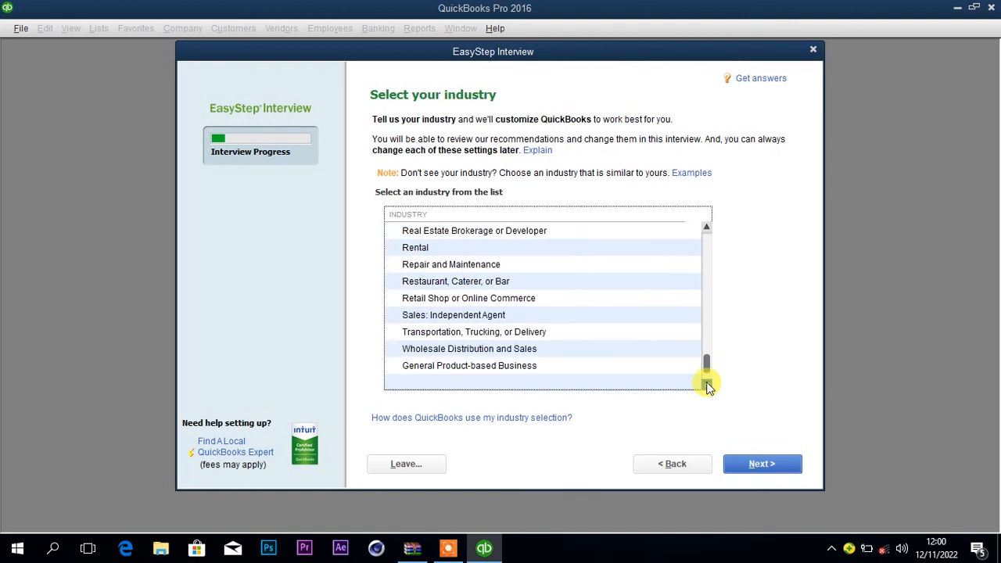
left_click(707, 383)
left_click(707, 227)
left_click(707, 228)
left_click(707, 228)
left_click(707, 227)
left_click(707, 227)
left_click(707, 227)
left_click(706, 227)
left_click(706, 227)
left_click(707, 227)
left_click(707, 227)
left_click(707, 228)
left_click(707, 227)
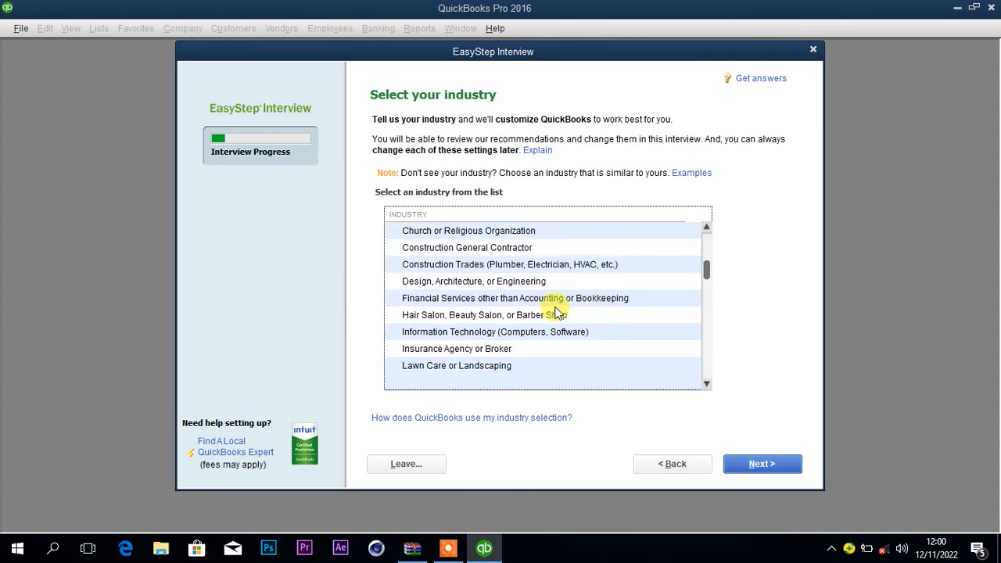
left_click(707, 228)
left_click(707, 228)
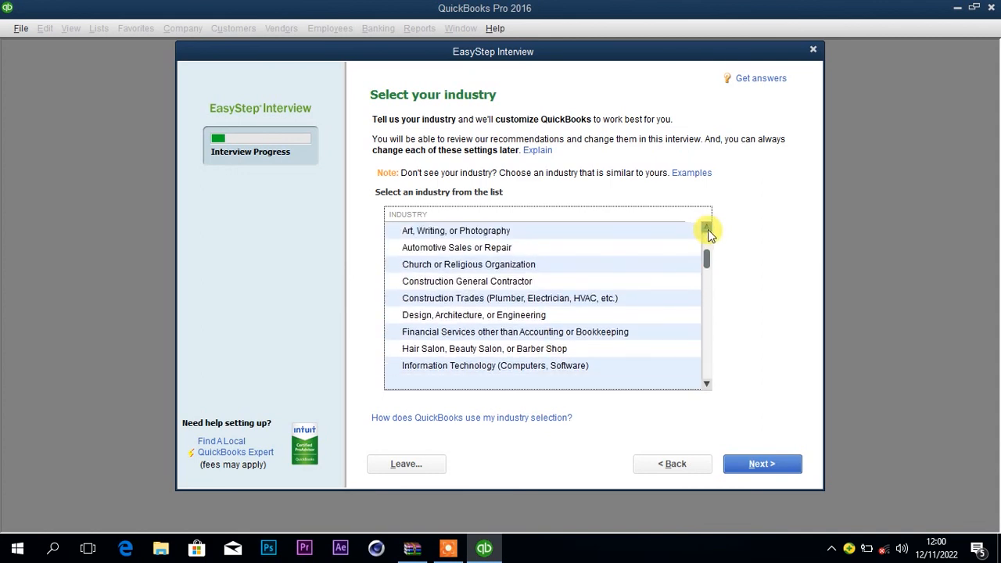
left_click(707, 228)
left_click(706, 228)
left_click(706, 227)
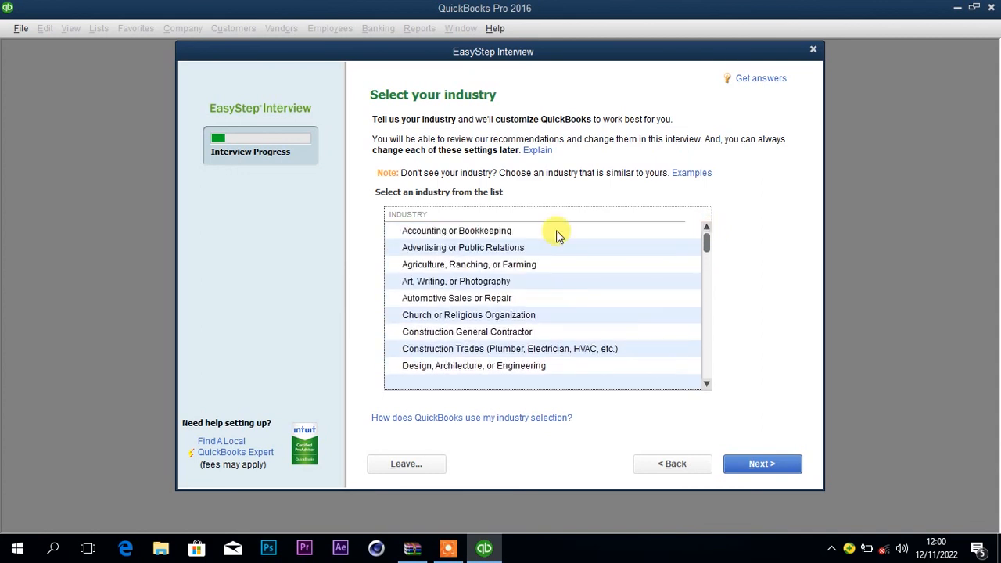
left_click(469, 233)
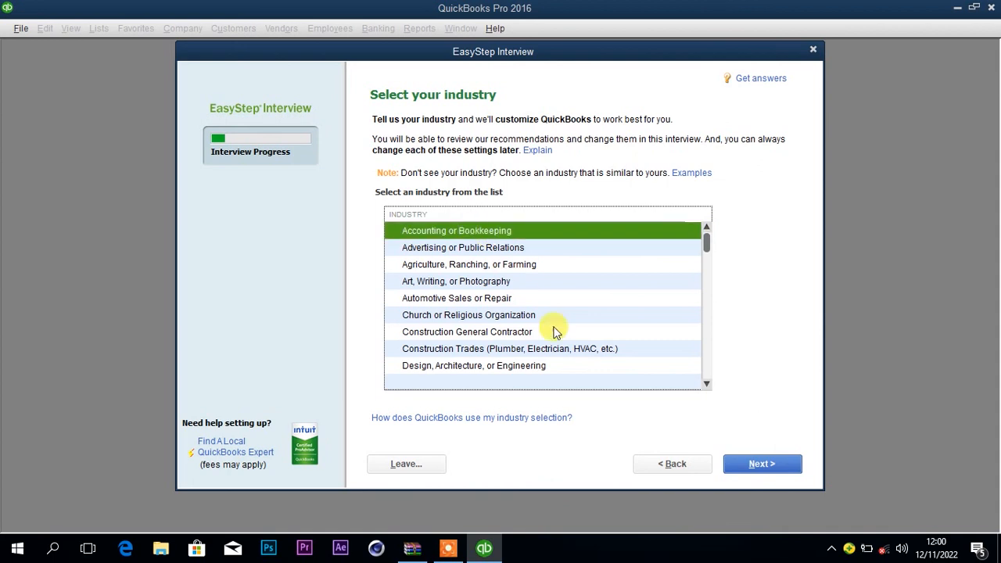
left_click(753, 467)
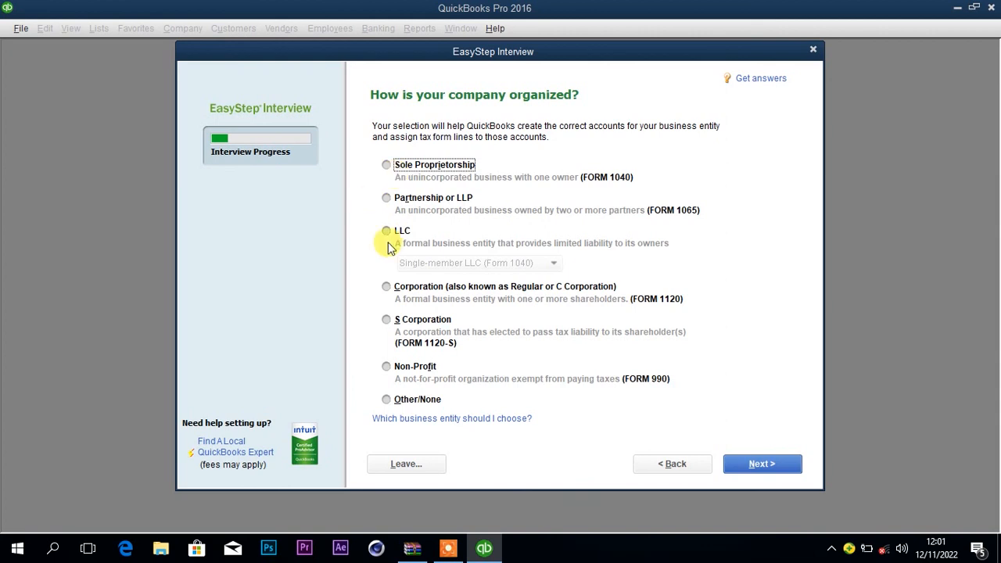
Step: Select Other/None as the business entity type and continue
left_click(387, 400)
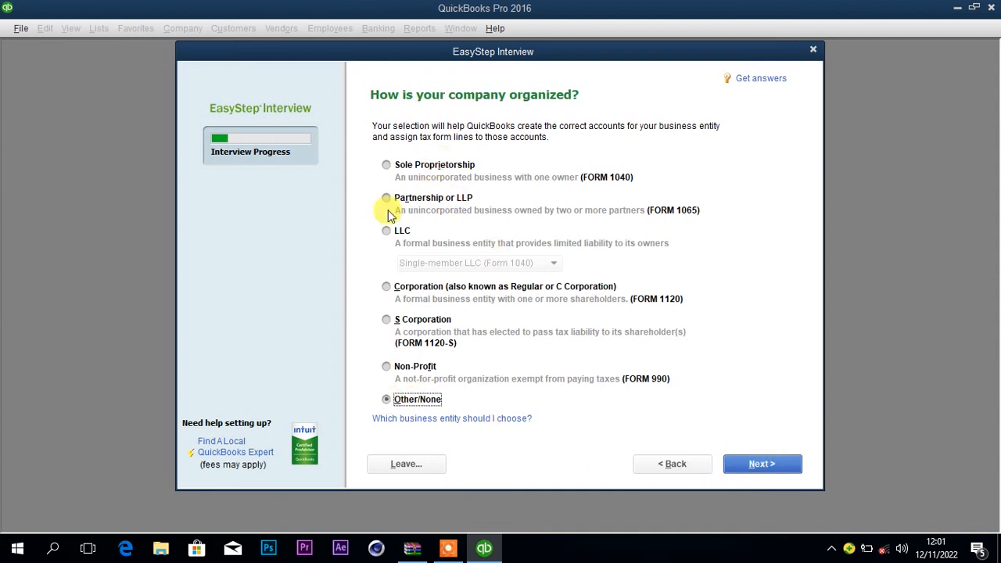
left_click(749, 463)
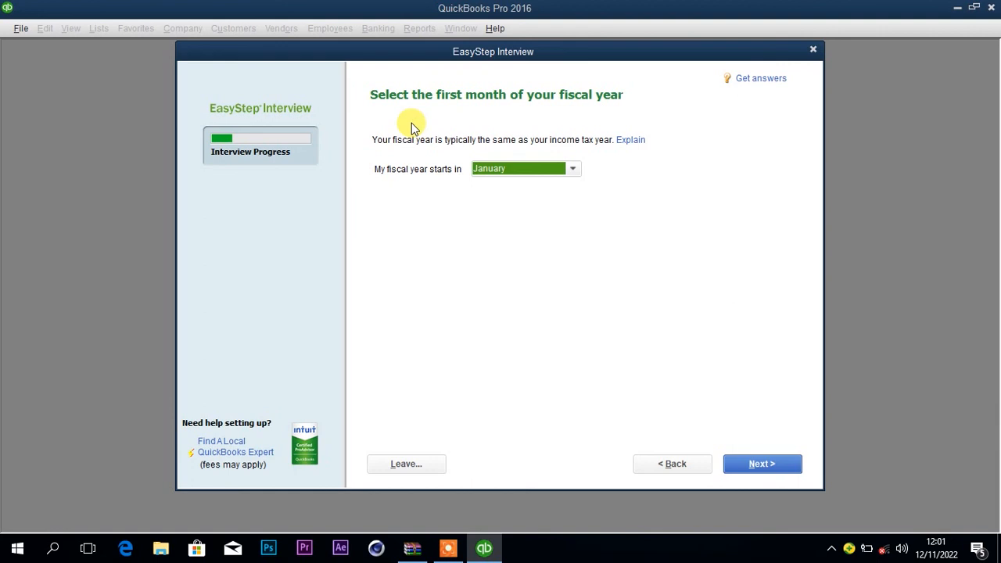
Step: Keep January as the fiscal year's first month and continue
left_click(572, 168)
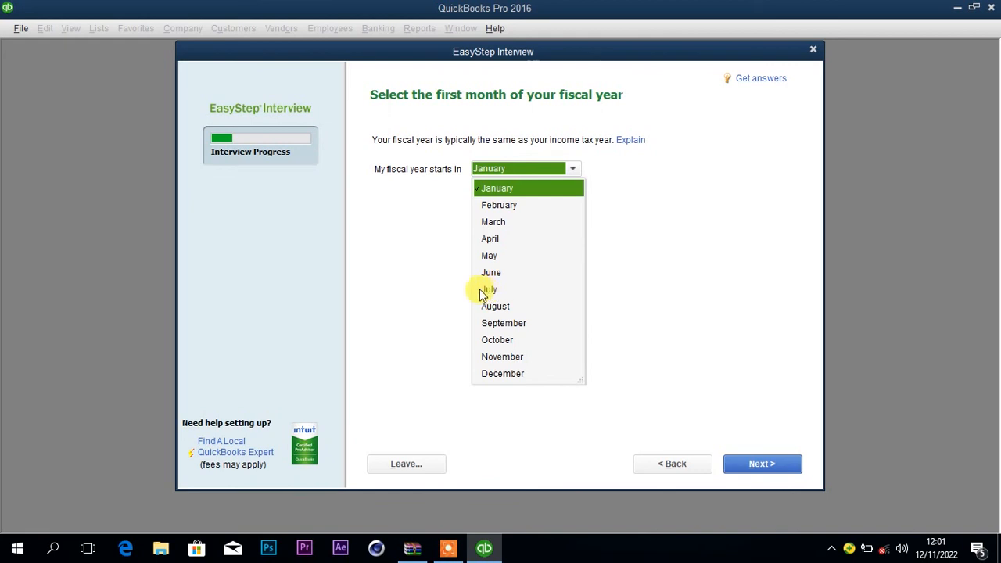
left_click(522, 171)
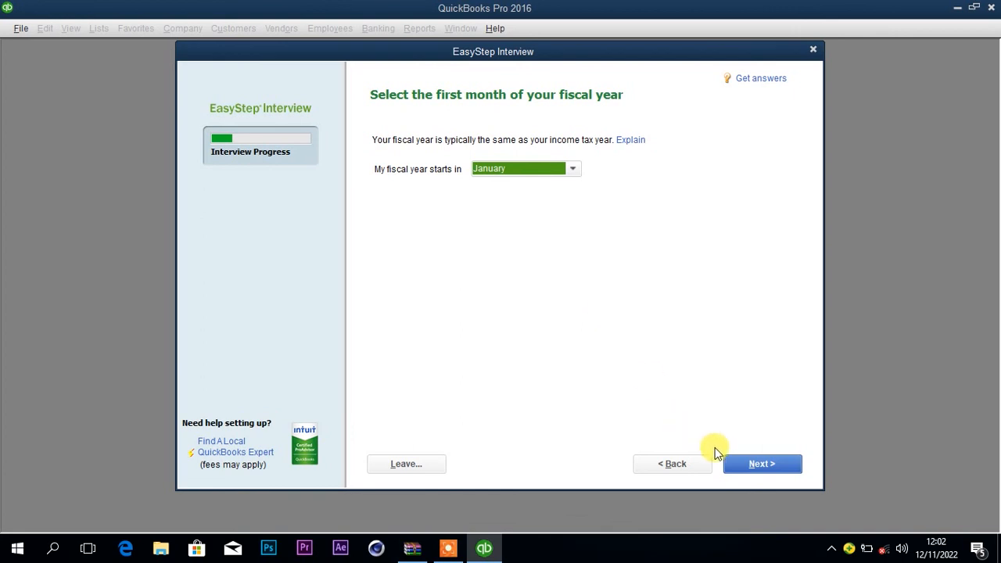
left_click(743, 468)
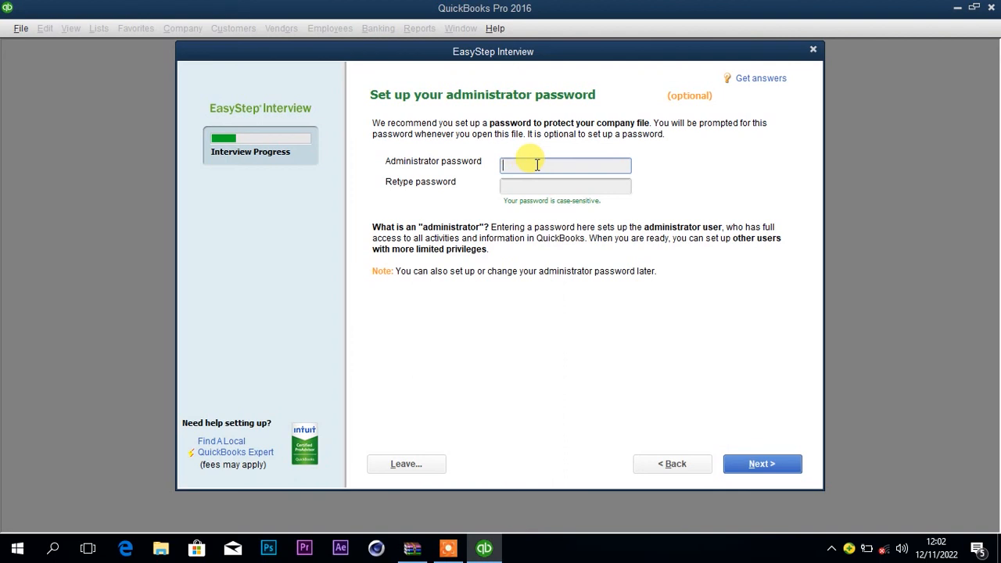
Step: Enter and retype an administrator password for the company file, then continue
type("12345678")
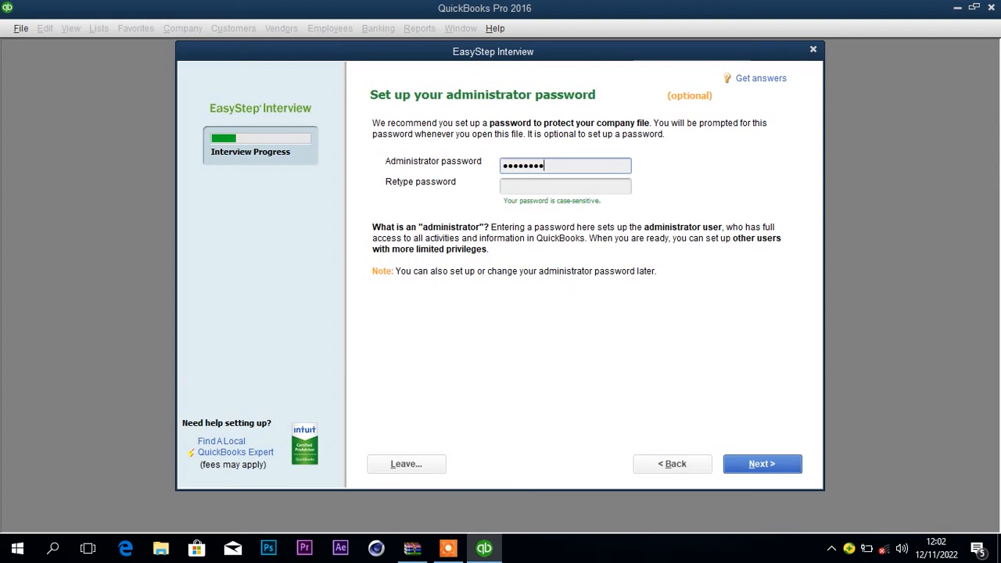
left_click(550, 184)
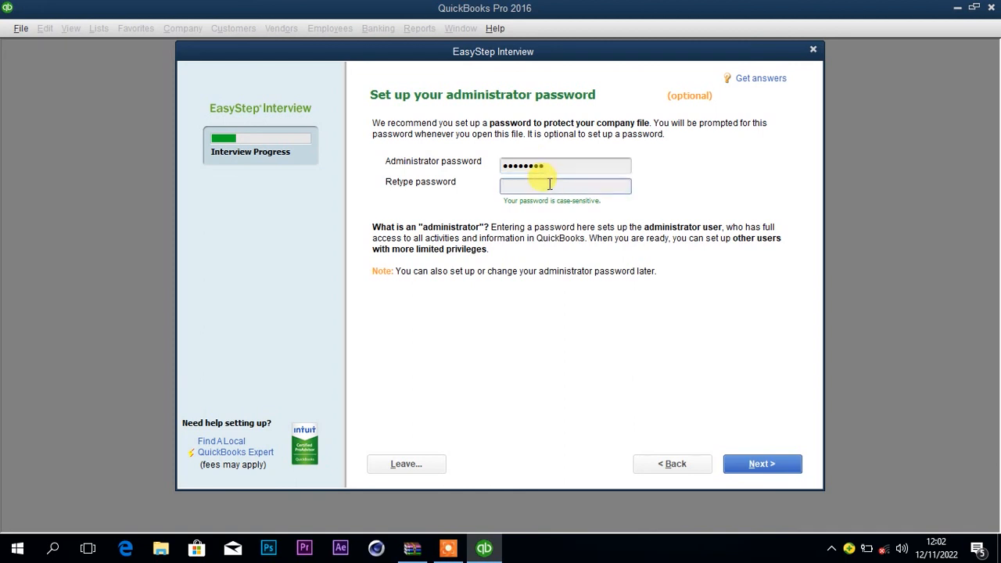
type("••••••")
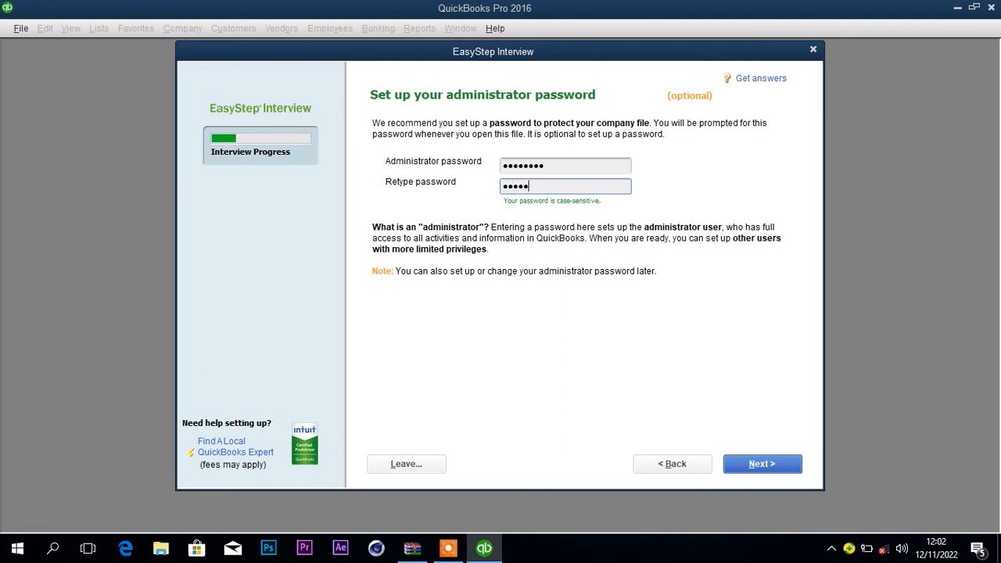
type("••")
left_click(756, 468)
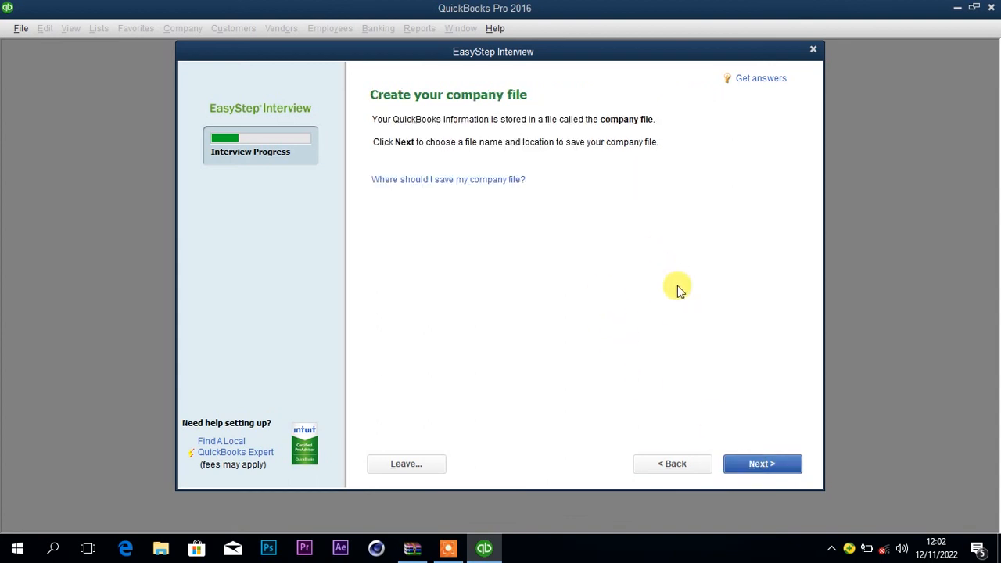
Step: Browse the new company file's save location to Local Disk (F:) under This PC
left_click(756, 465)
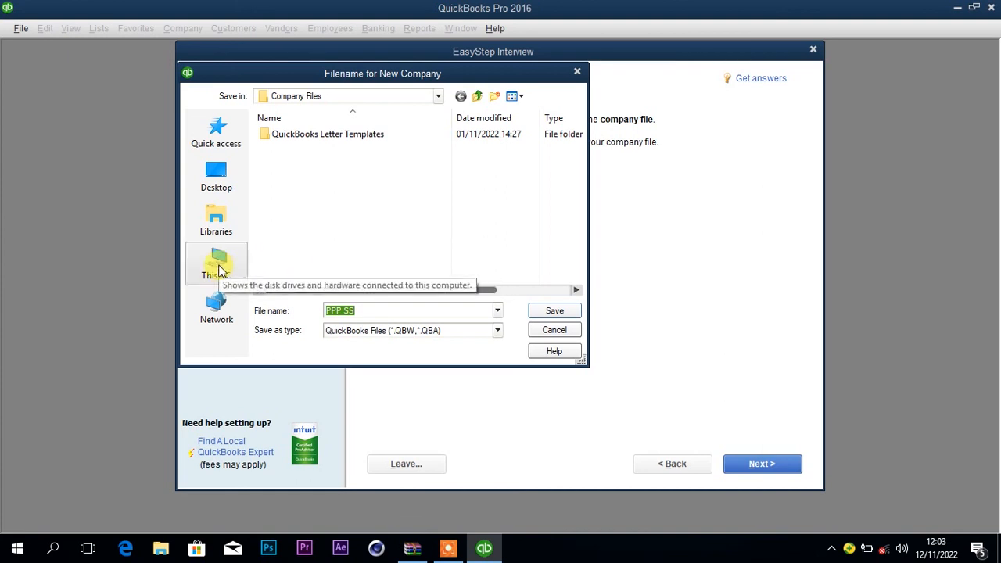
left_click(219, 269)
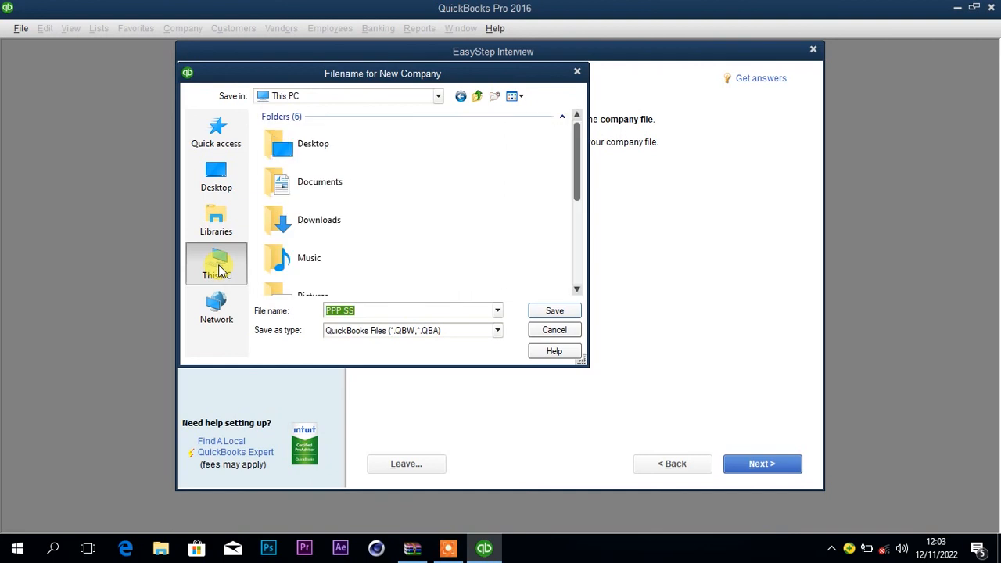
left_click(576, 288)
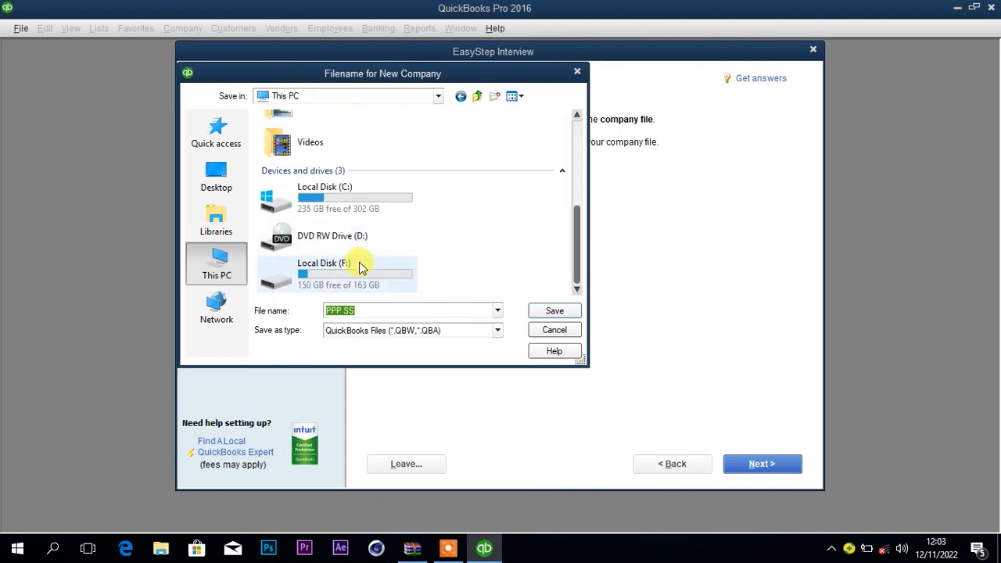
double_click(349, 270)
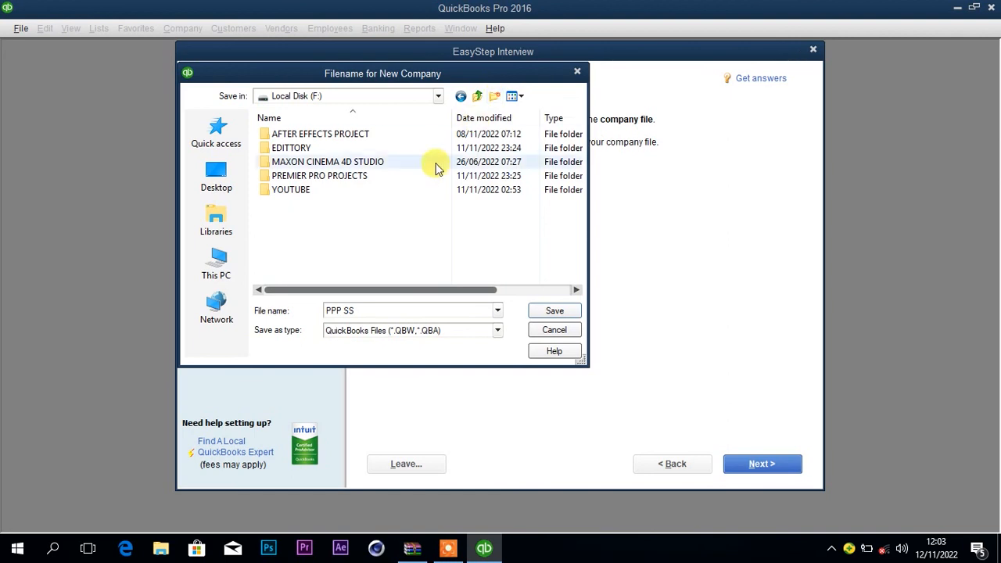
Step: Create a new folder named 'PPP SS' on Local Disk (F:) and open it
right_click(330, 229)
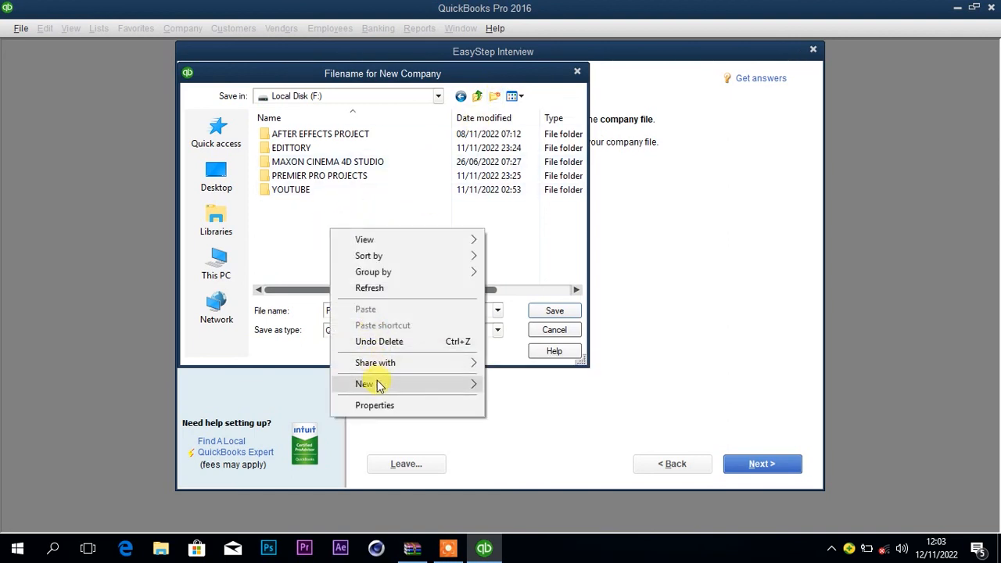
mouse_move(378, 385)
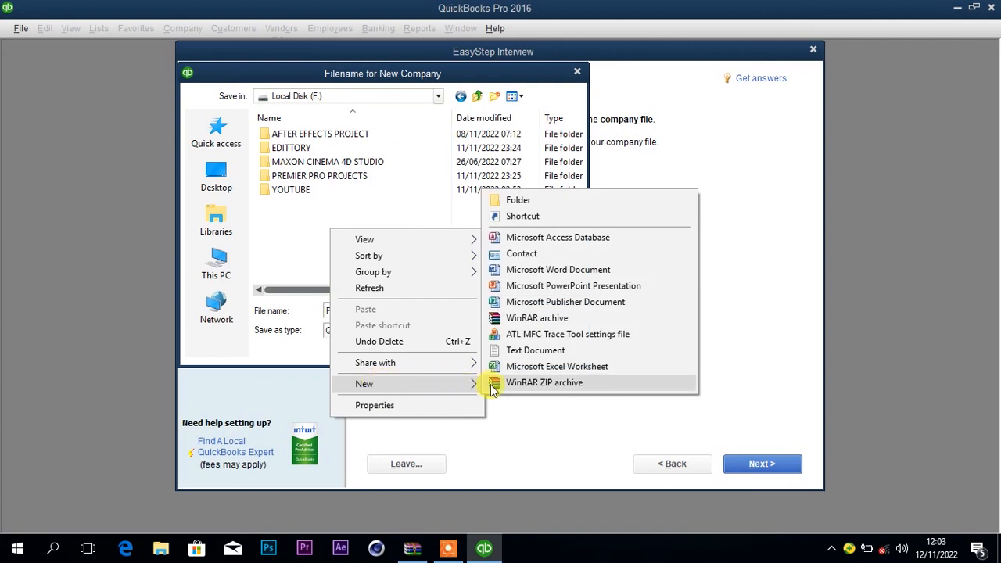
left_click(524, 202)
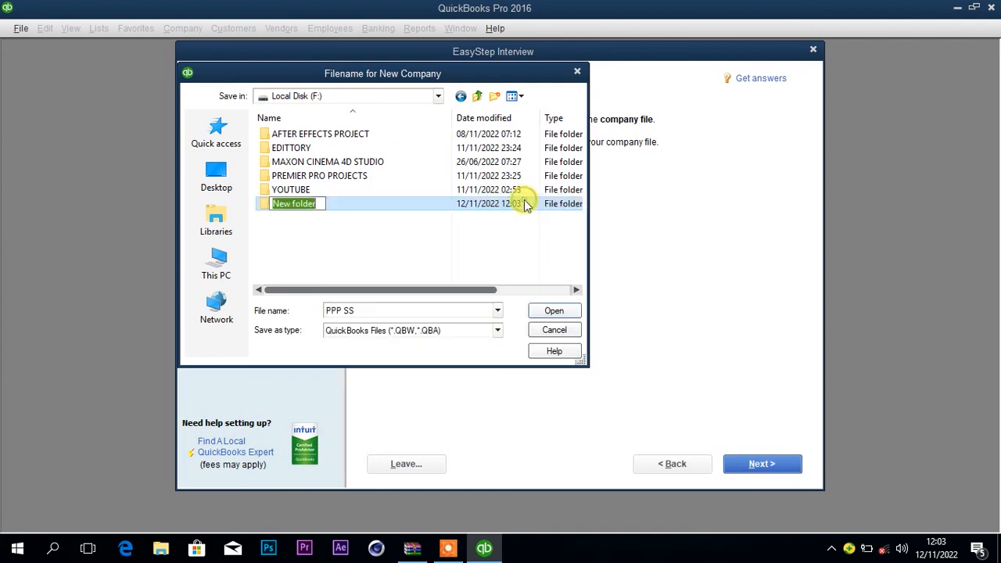
key("BackSpace")
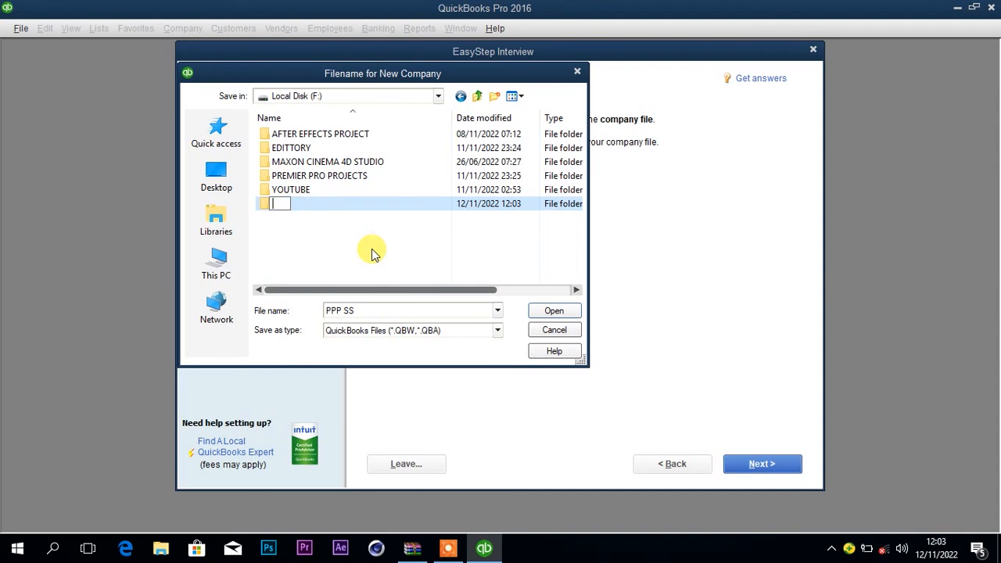
type("PPP SS")
left_click(367, 204)
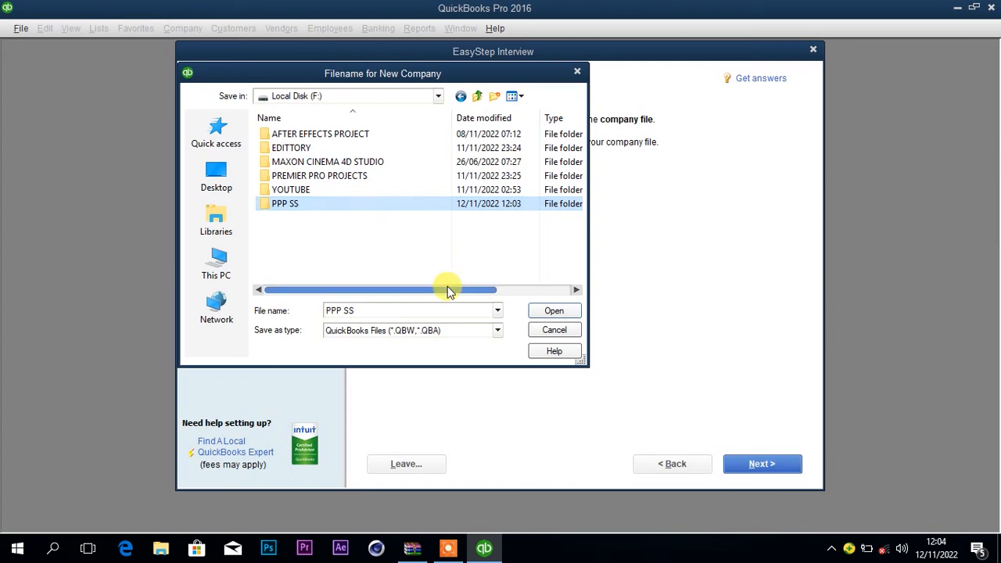
left_click(538, 311)
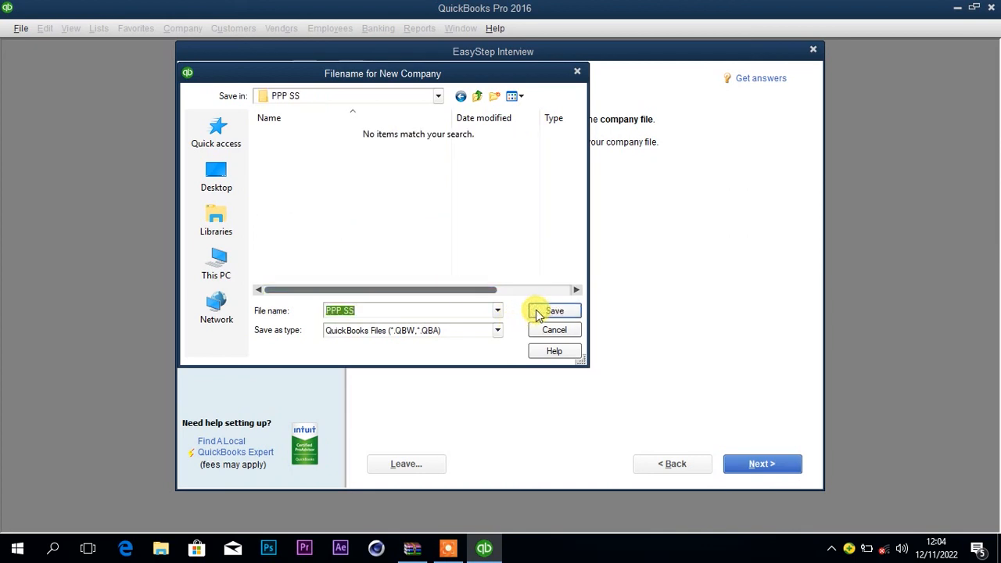
Step: Save the company file as 'PPP SS' inside the PPP SS folder
left_click(551, 311)
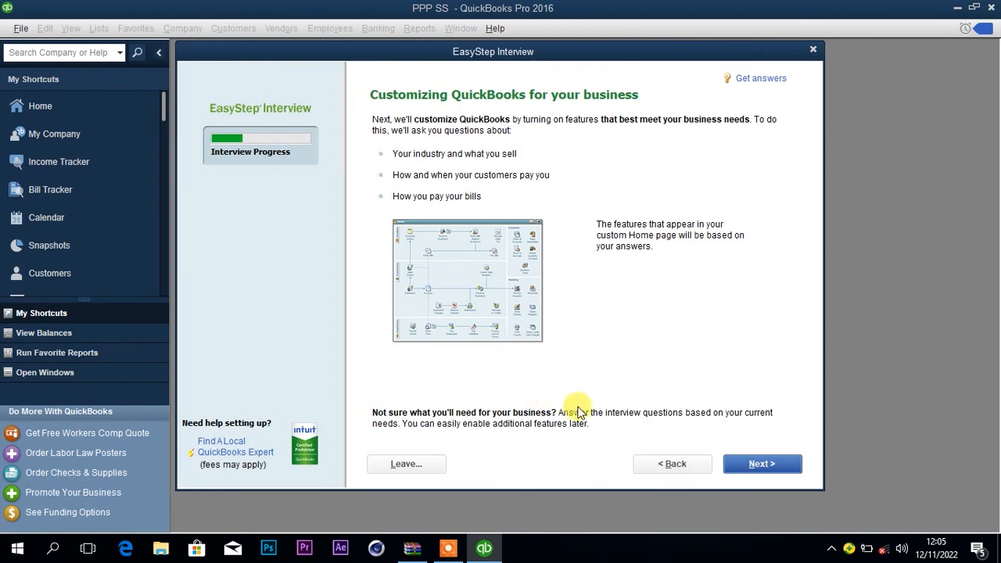
Step: Continue from the Customizing QuickBooks page to the 'What do you sell?' question
left_click(751, 465)
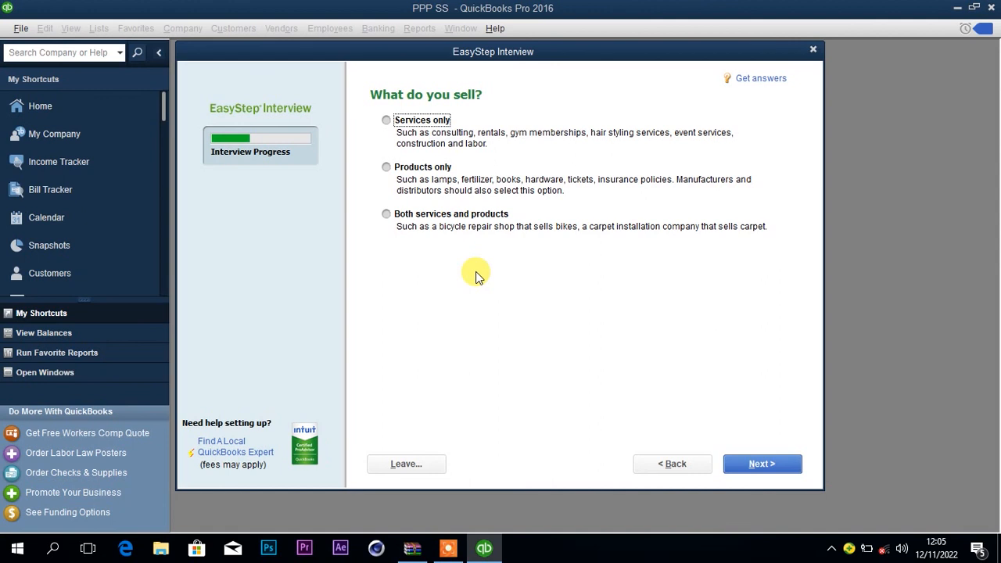
Step: Answer 'Both services and products' for what the business sells and continue
left_click(386, 121)
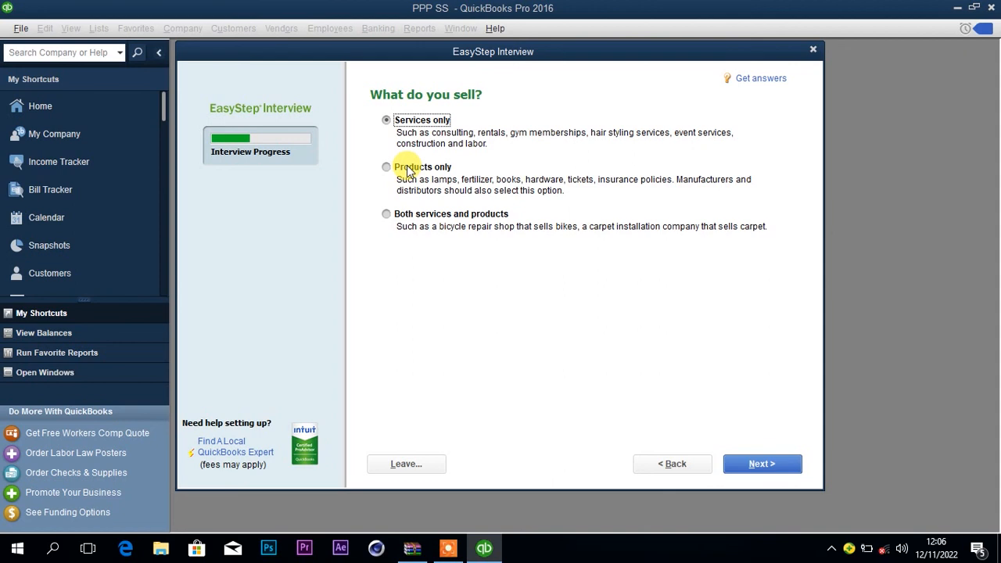
left_click(391, 218)
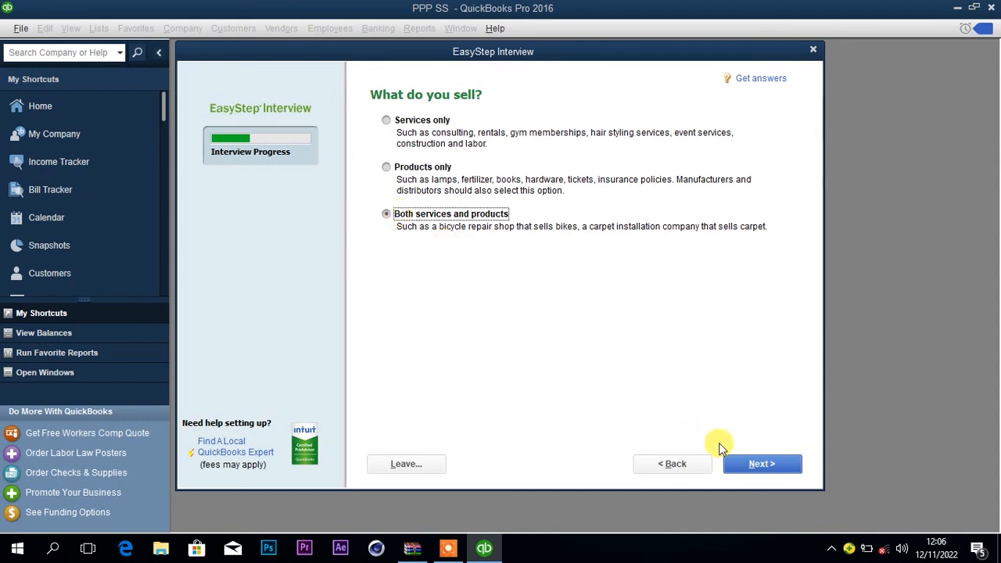
left_click(762, 464)
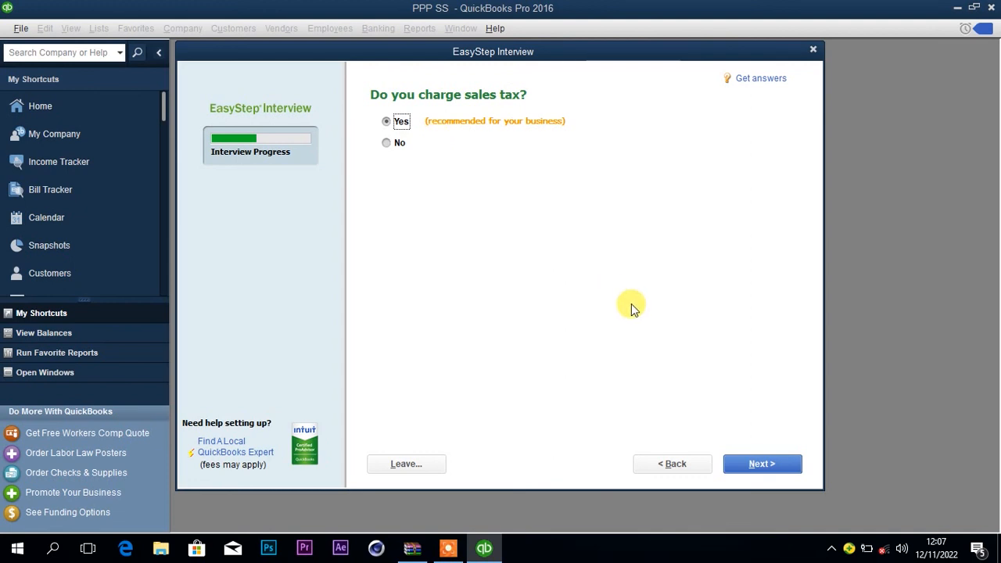
Step: Keep Yes for sales tax, No for estimates, and Yes for billing statements
left_click(763, 463)
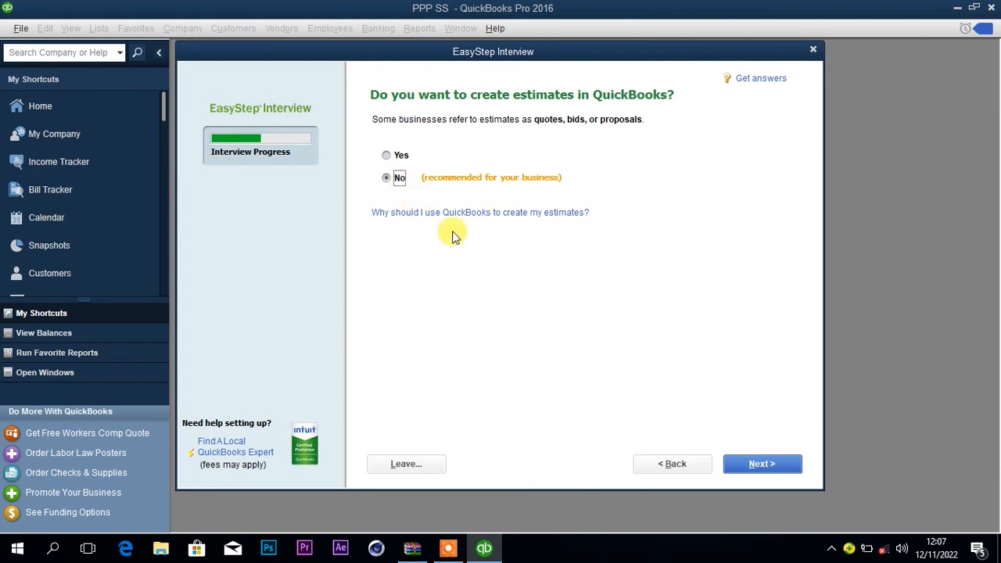
left_click(747, 464)
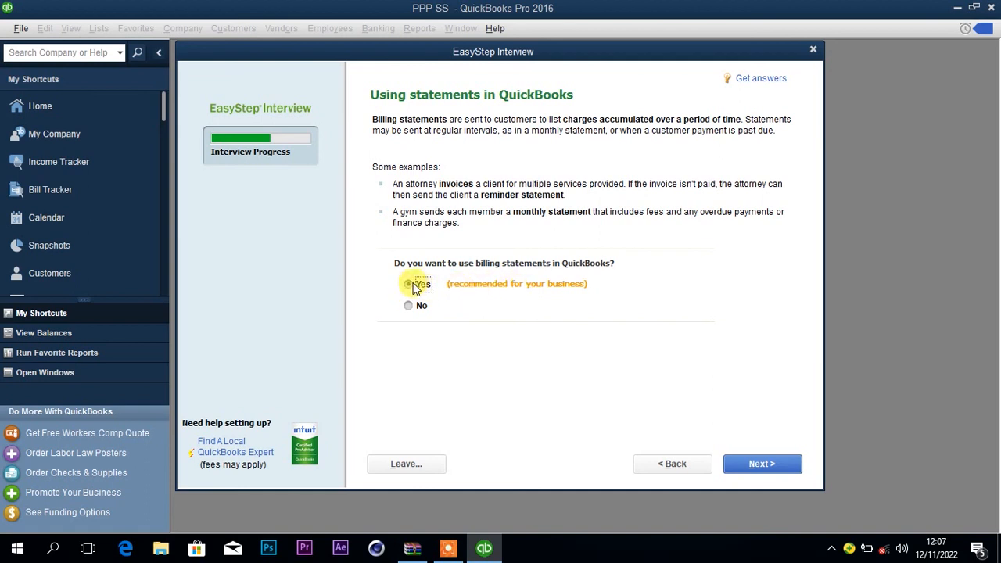
left_click(755, 466)
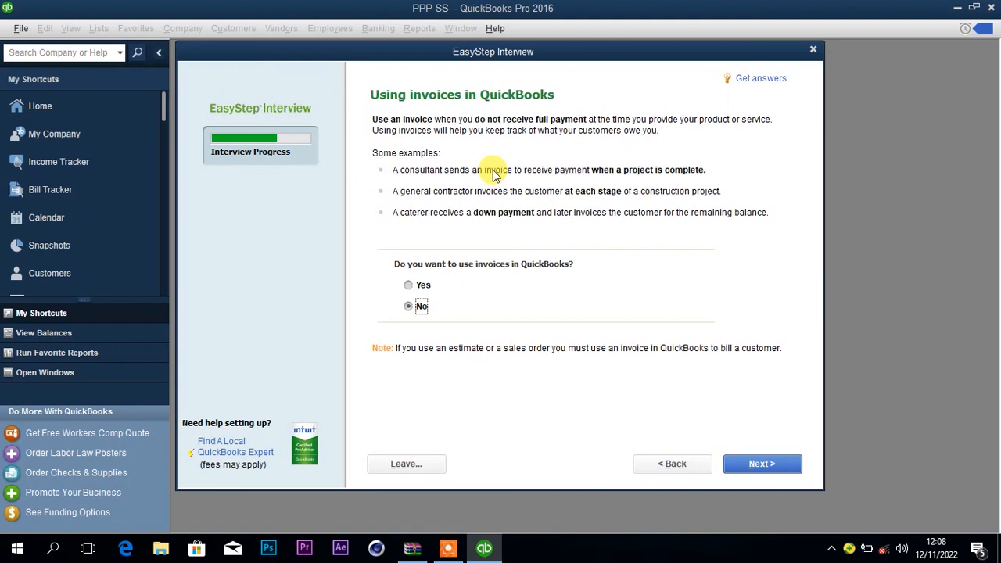
Step: Answer Yes to invoices, No to progress invoicing, and Yes to tracking bills owed
left_click(410, 286)
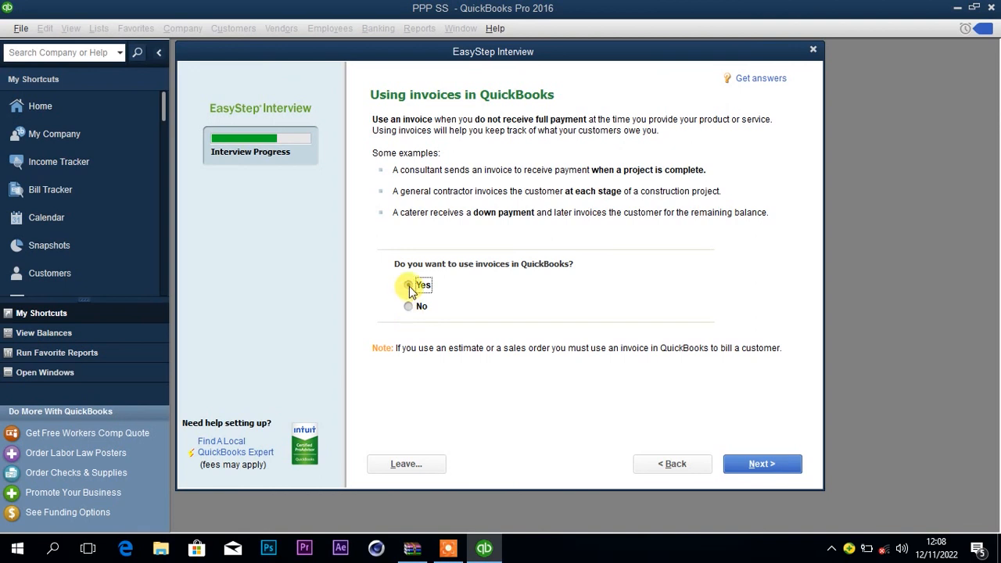
left_click(773, 466)
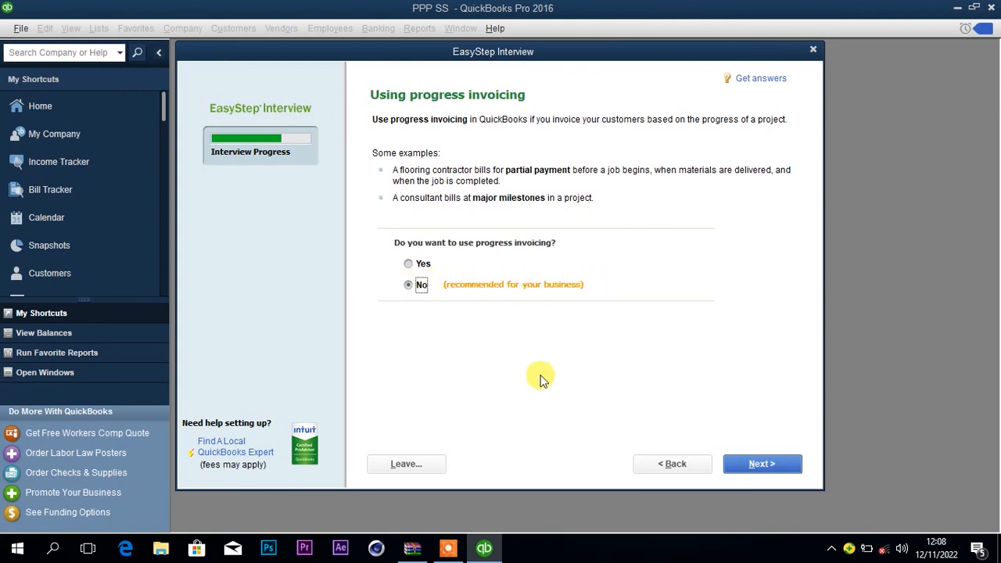
left_click(772, 464)
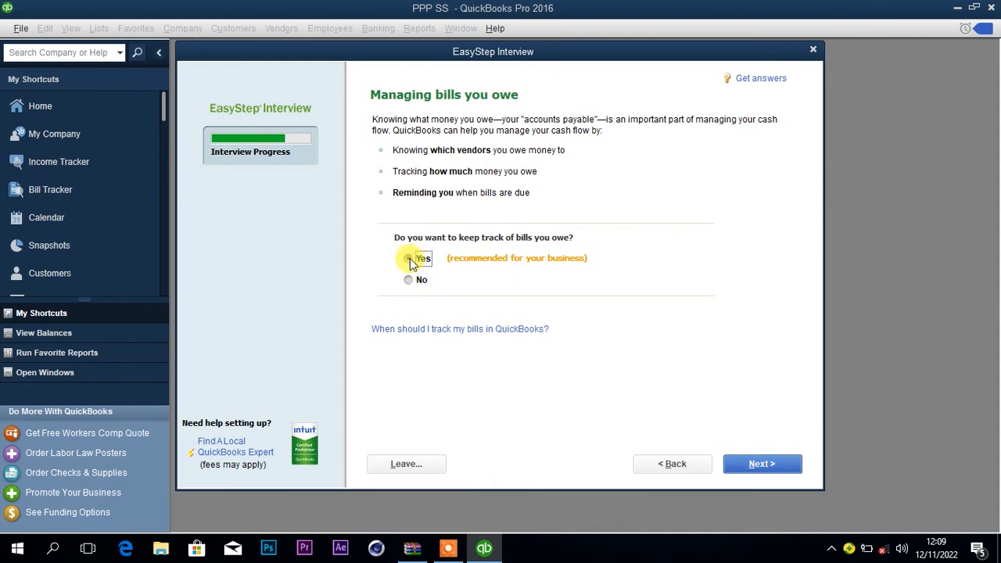
left_click(762, 464)
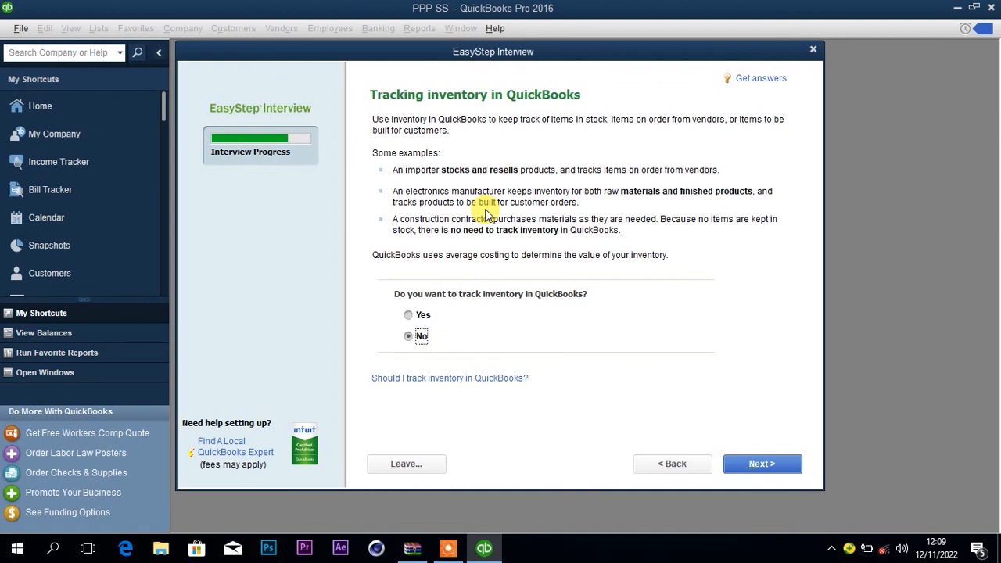
Step: Answer Yes to tracking inventory and continue to the time-tracking question
left_click(409, 315)
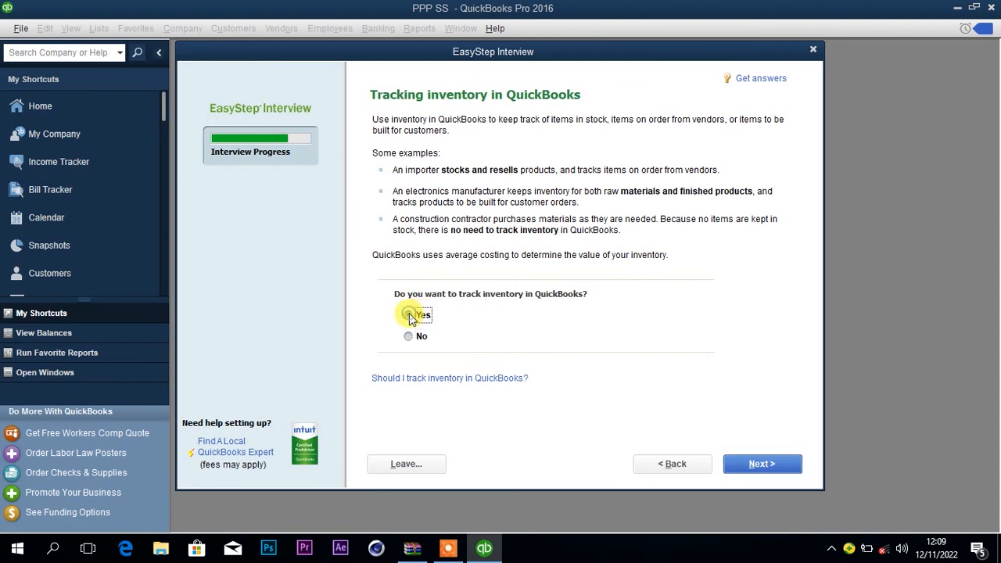
left_click(736, 464)
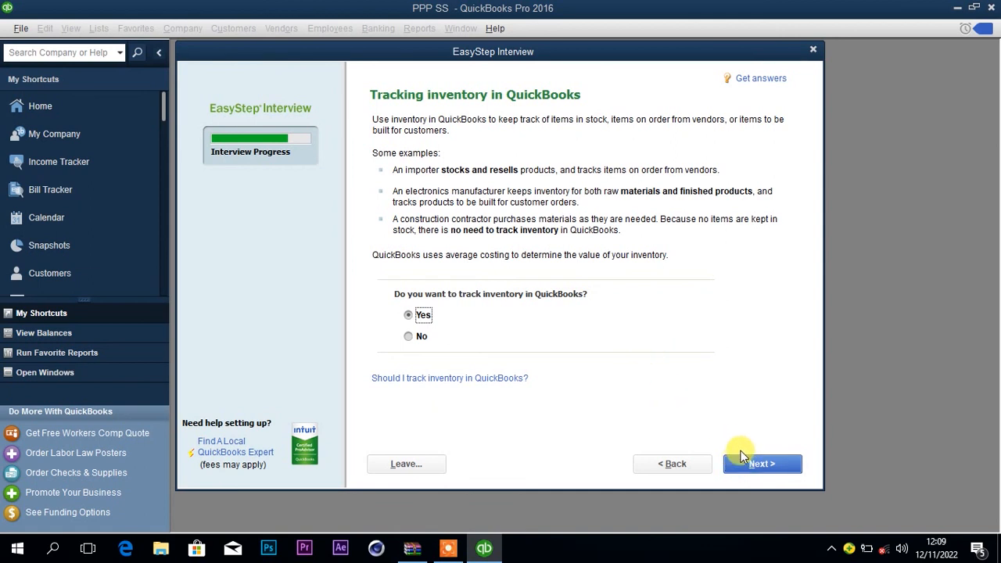
left_click(742, 469)
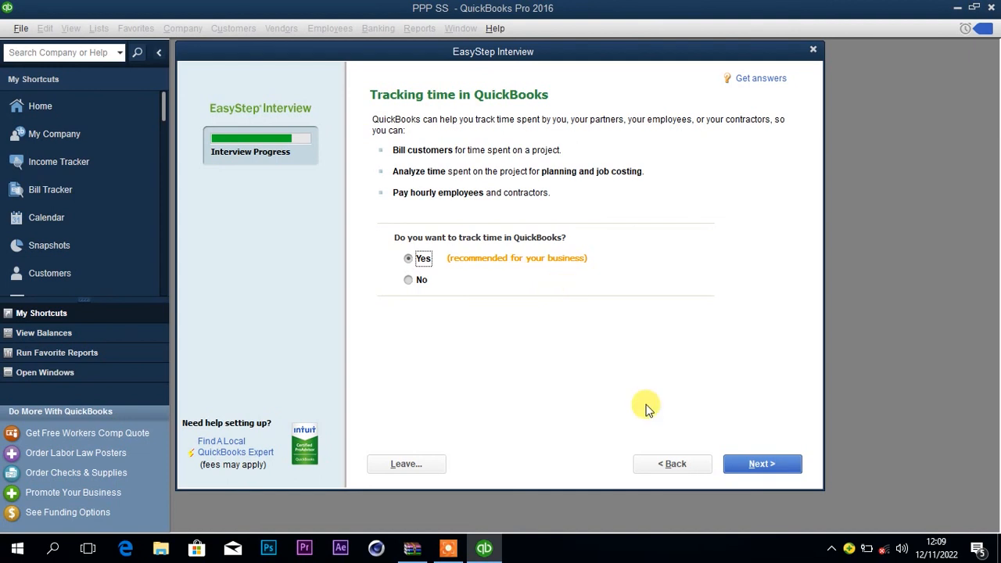
Step: Keep time tracking on, answer Yes to employees with 1099 contractors, and continue
left_click(766, 469)
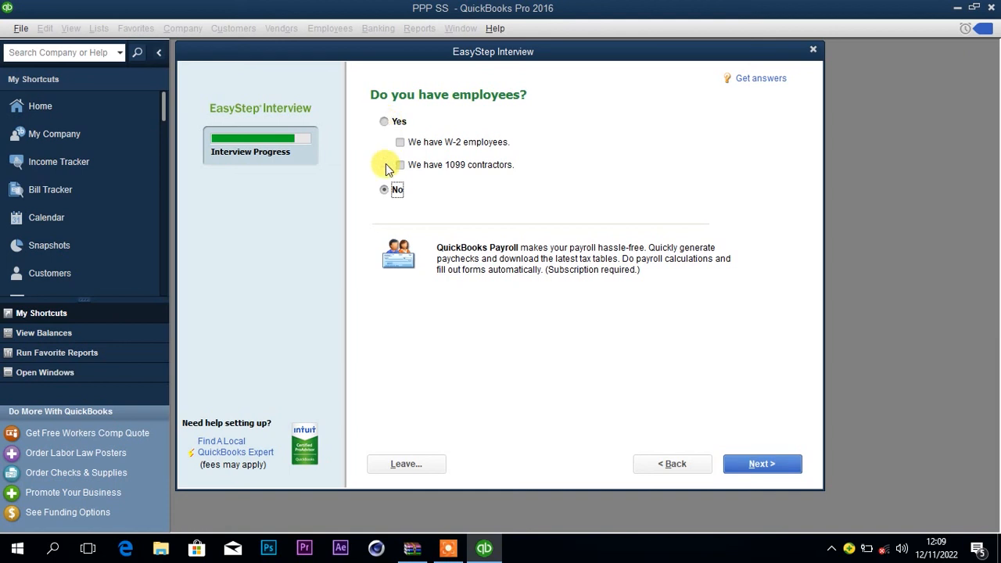
left_click(385, 191)
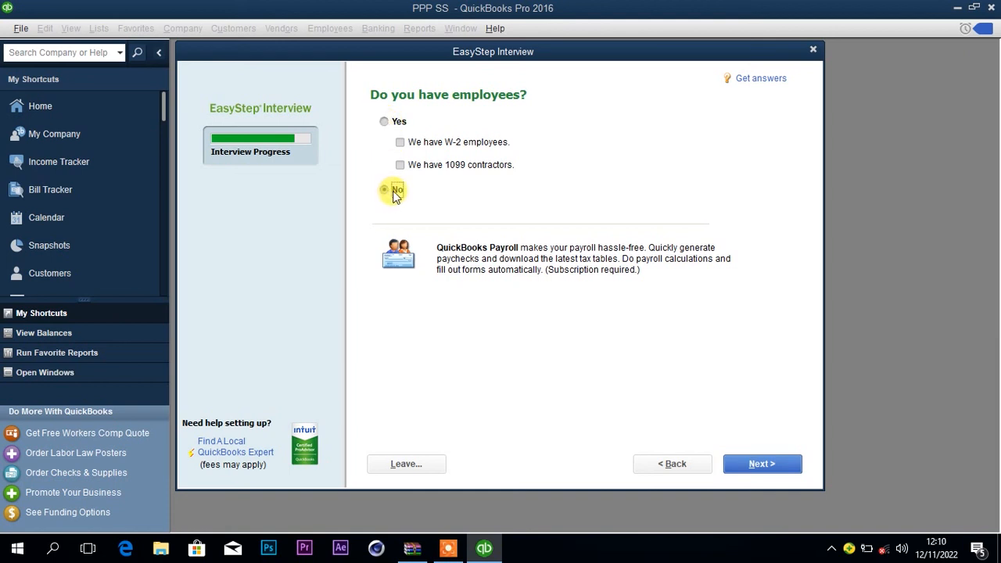
left_click(385, 124)
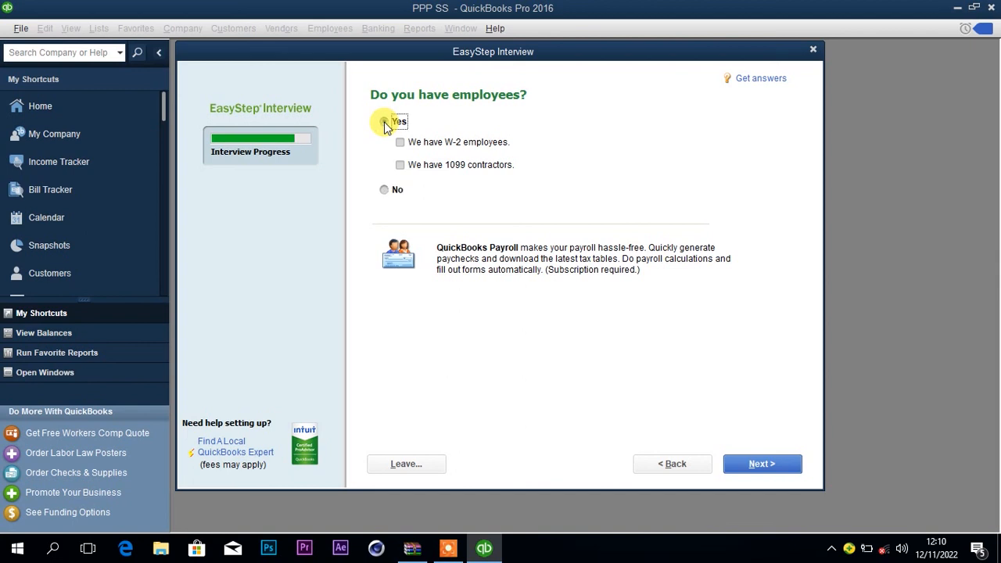
left_click(399, 166)
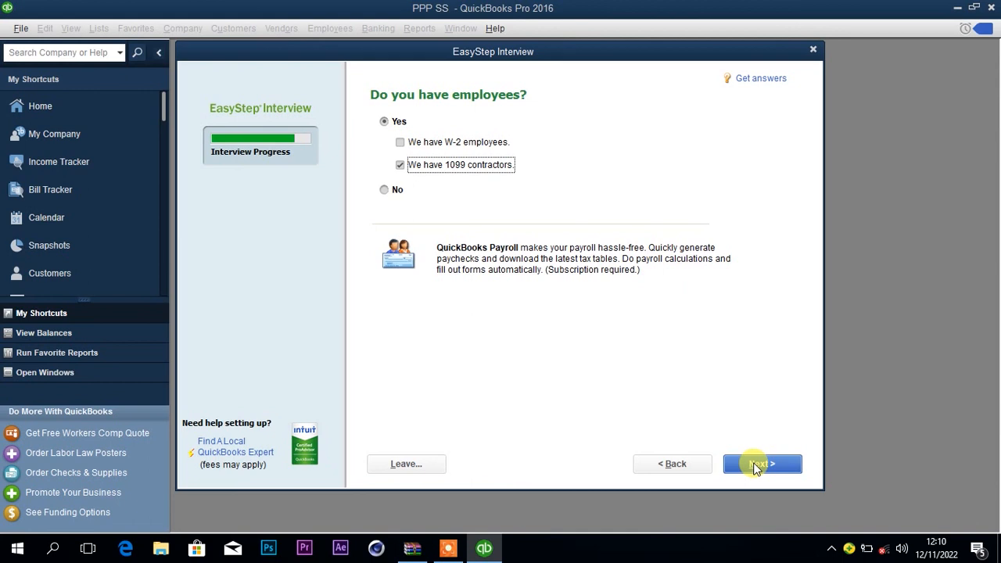
left_click(757, 465)
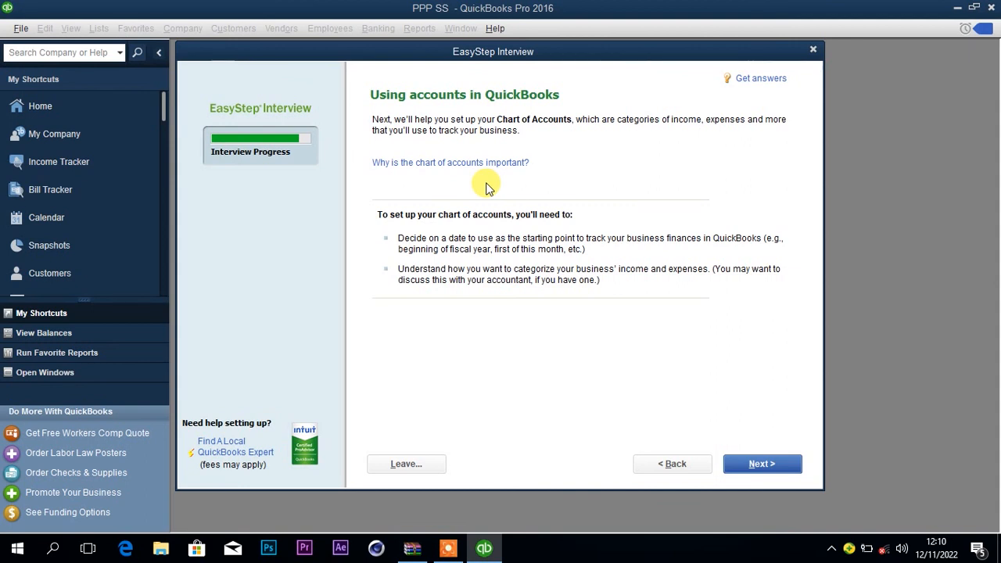
left_click(766, 463)
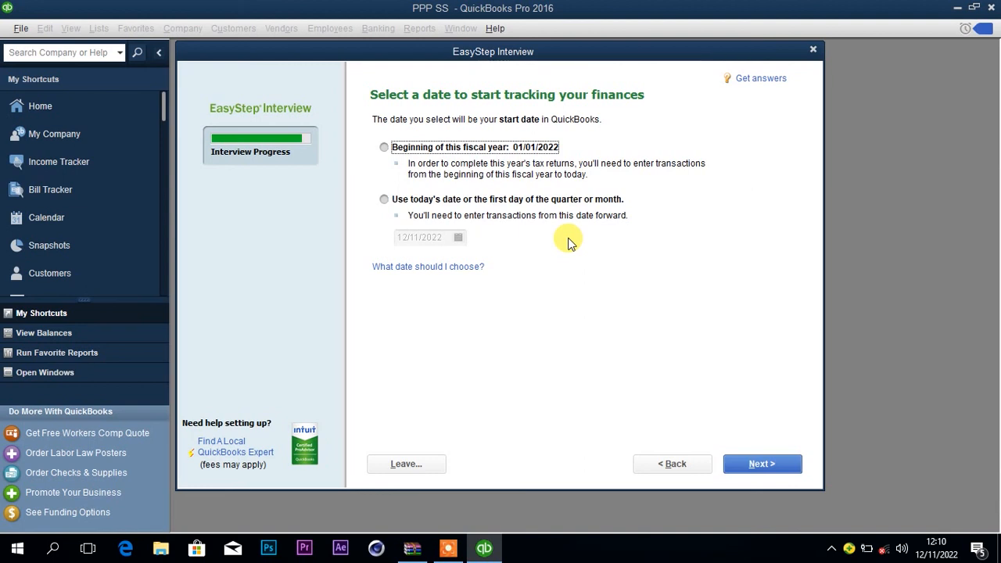
Step: Select the custom start-date option and pick 01/01/2022 from the calendar
left_click(384, 200)
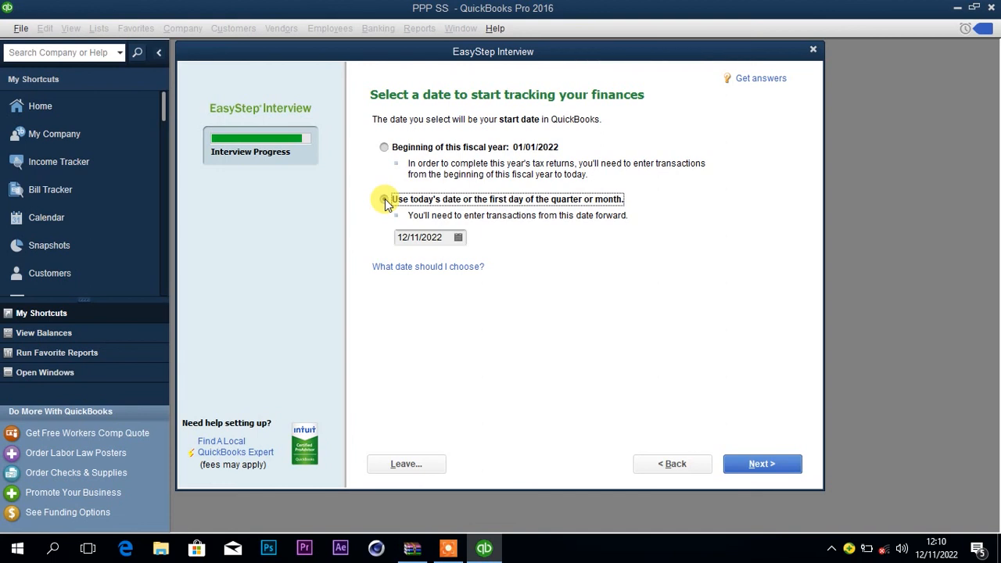
left_click(459, 238)
left_click(413, 264)
left_click(413, 264)
left_click(413, 263)
left_click(413, 264)
left_click(413, 263)
left_click(413, 264)
left_click(413, 263)
left_click(413, 264)
left_click(413, 264)
left_click(413, 263)
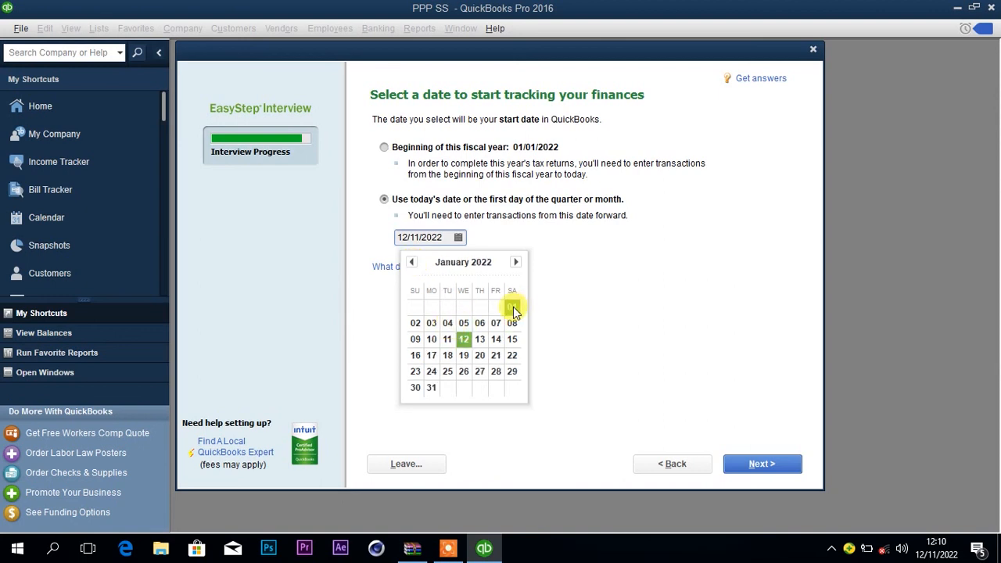
left_click(512, 307)
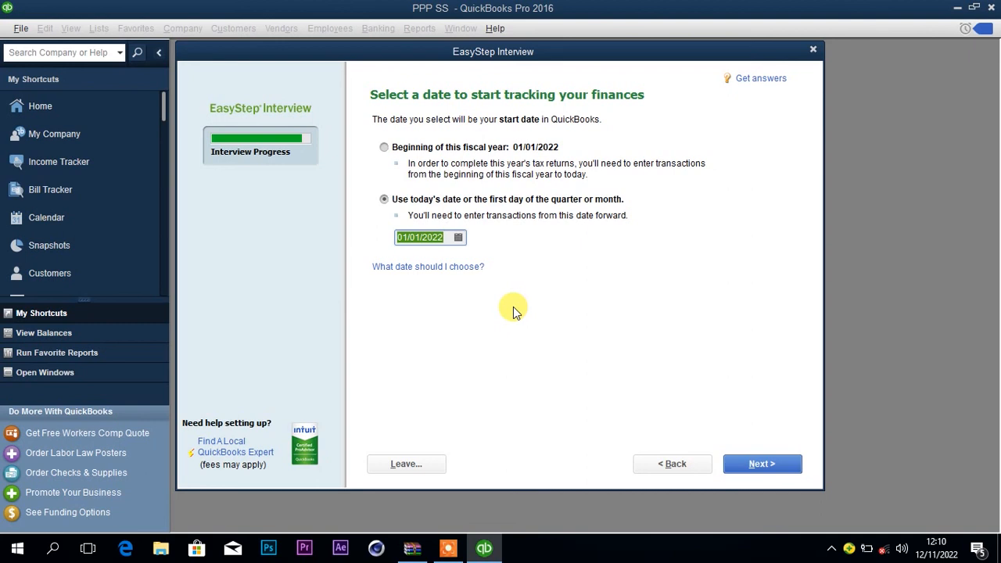
Step: Move past the start date page and accept the suggested income and expense accounts
left_click(756, 464)
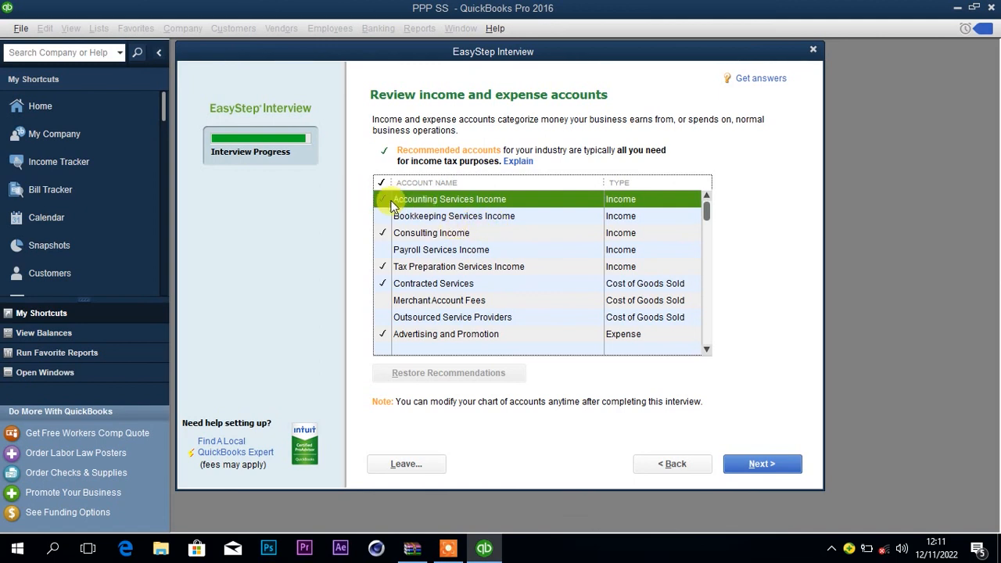
left_click(744, 465)
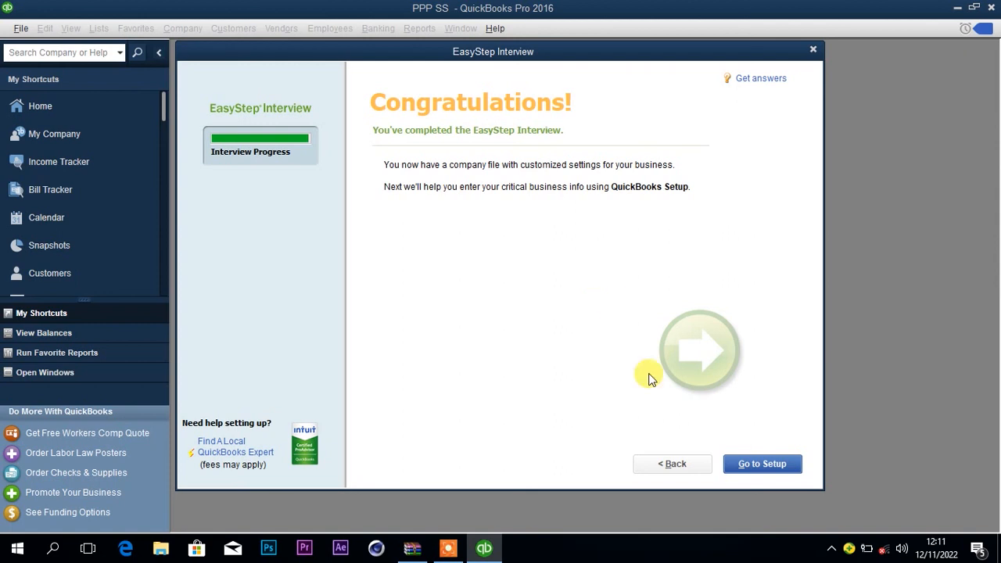
Step: Skip QuickBooks Setup details, dismiss the Usage & Analytics notice, and start working
left_click(756, 463)
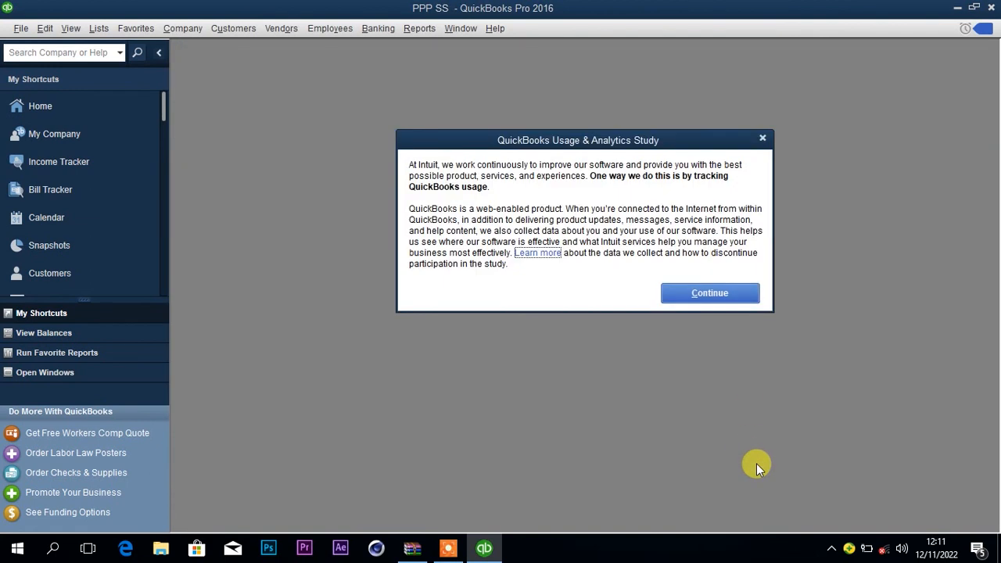
left_click(710, 293)
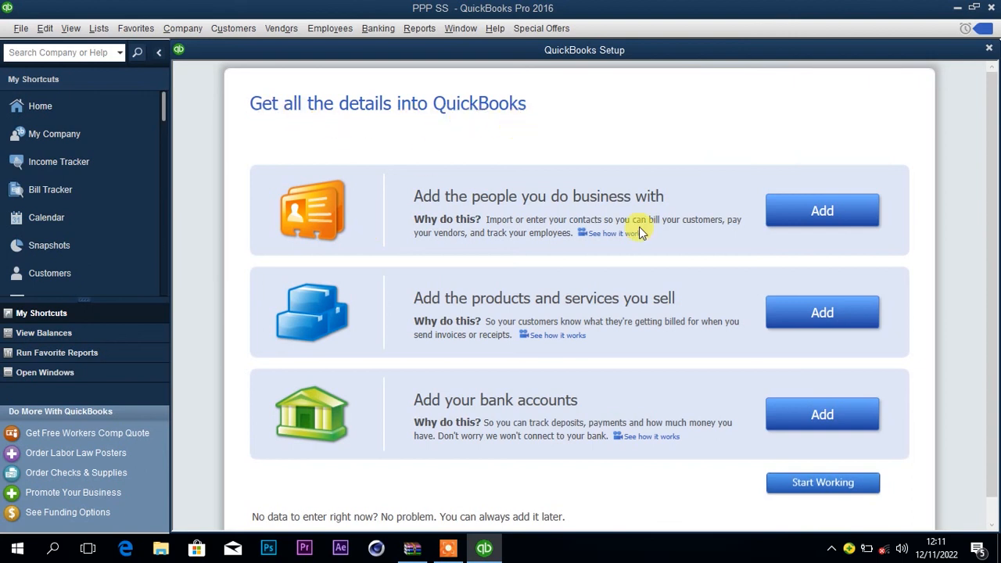
left_click(825, 485)
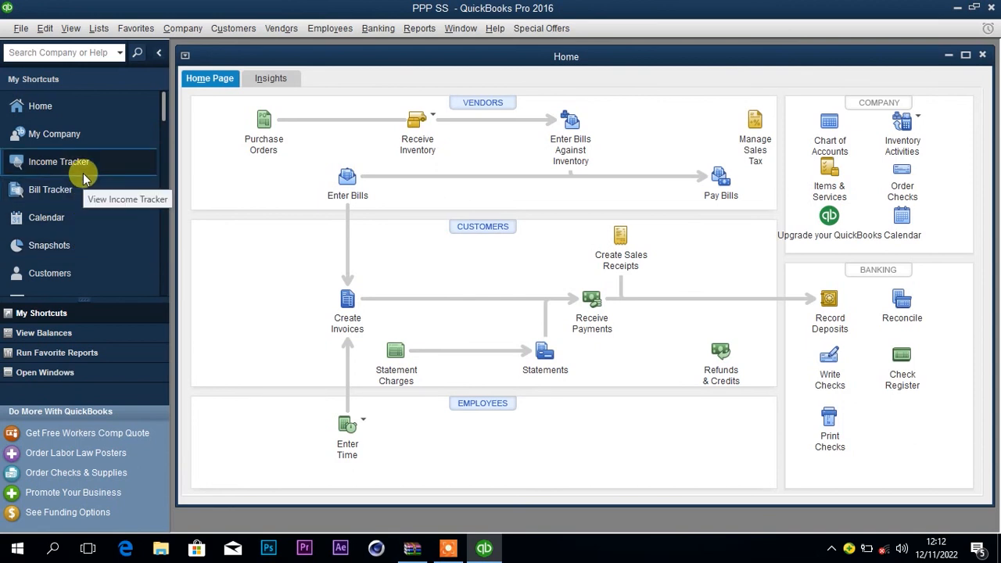
Step: Move the shortcuts icon bar to the left side of the window
left_click(72, 29)
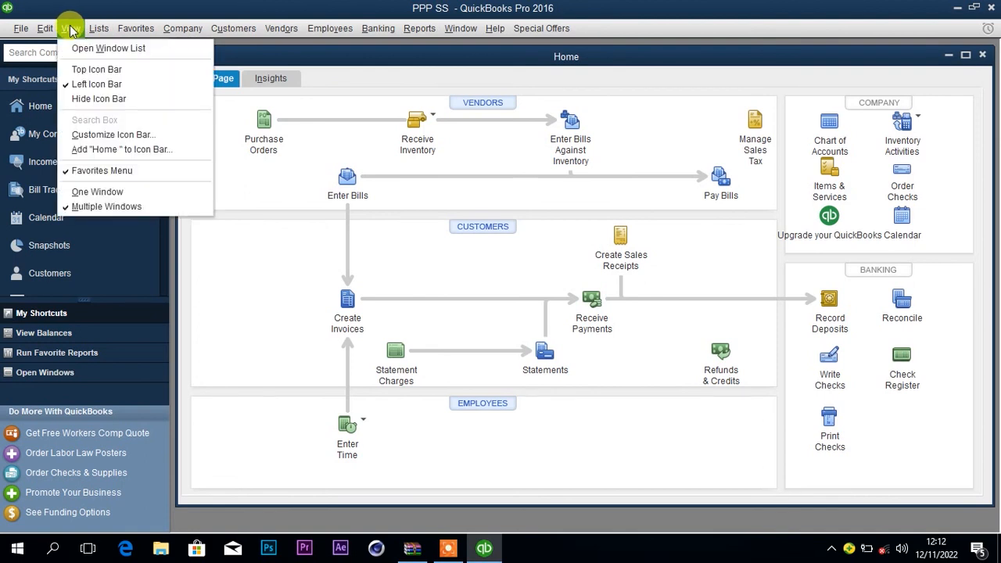
left_click(93, 70)
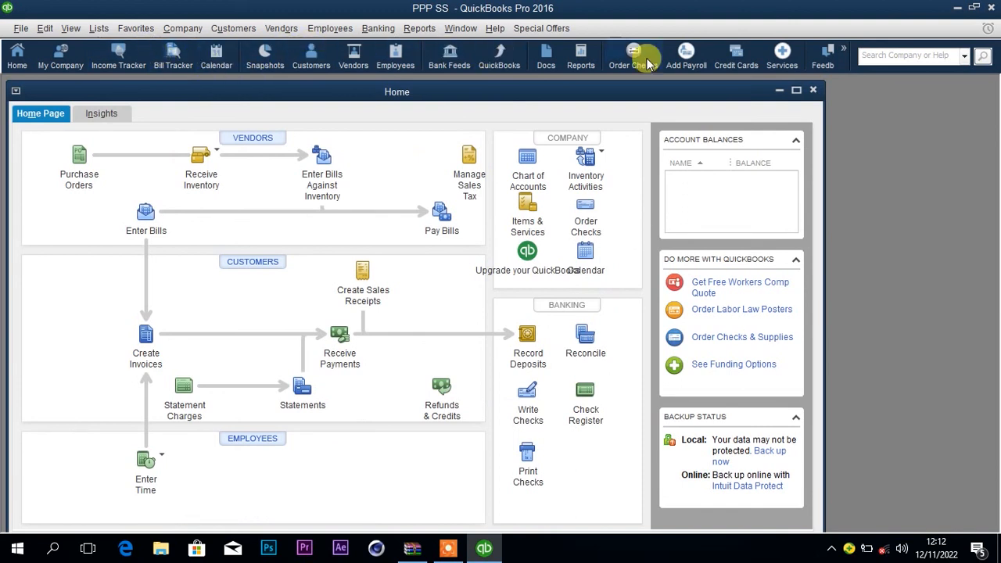
left_click(96, 31)
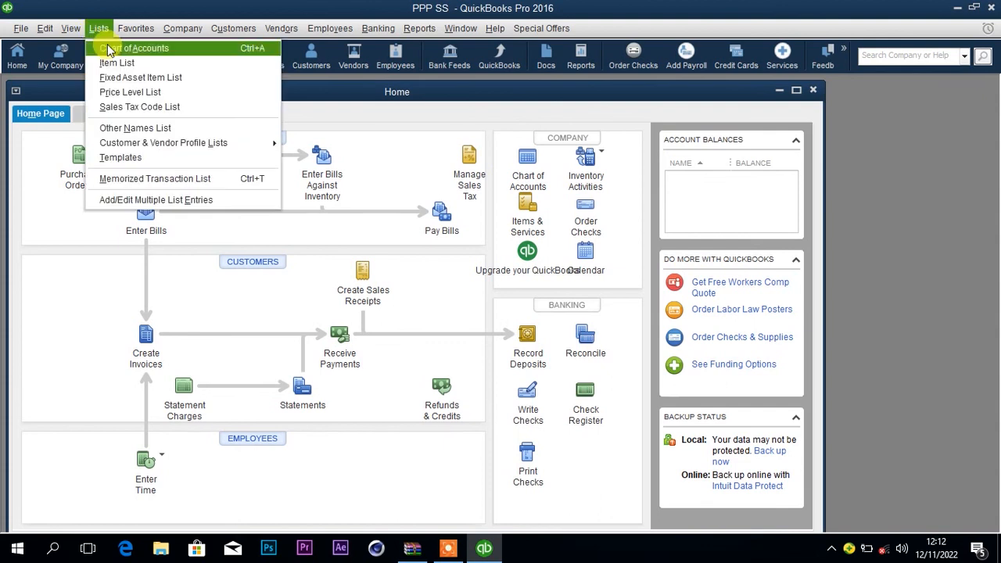
mouse_move(70, 28)
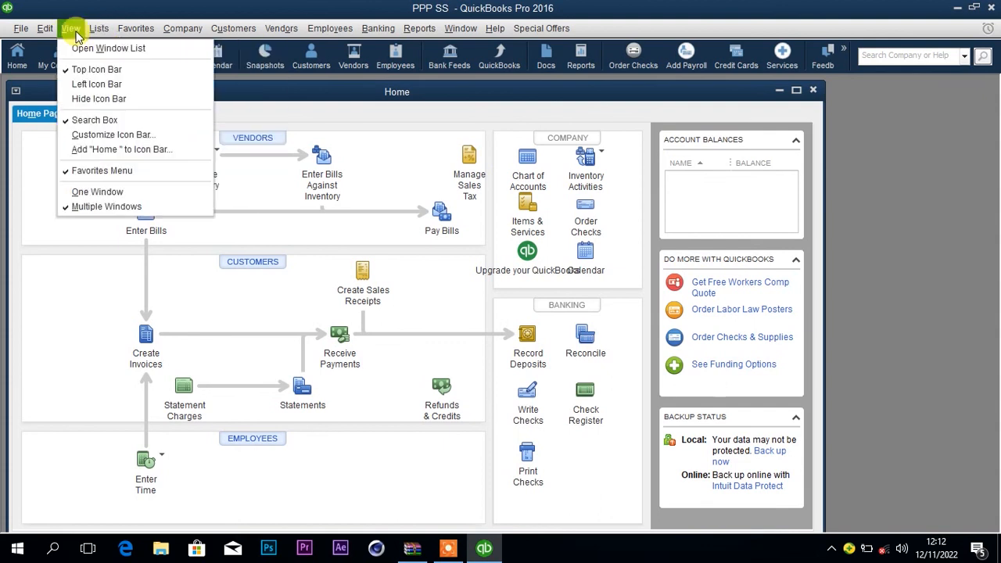
left_click(79, 84)
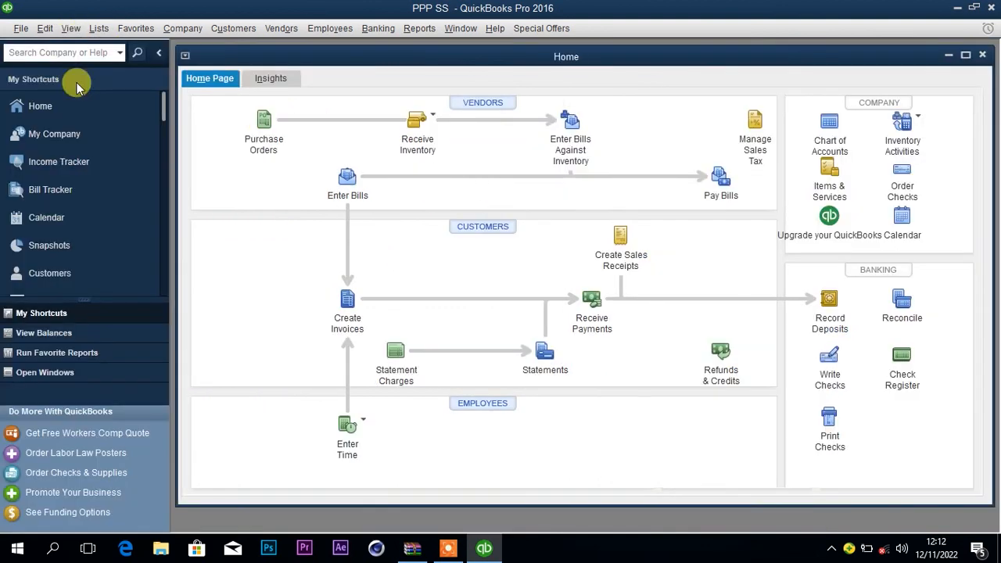
Step: Restore the Top Icon Bar and bring up the Lists menu
left_click(72, 29)
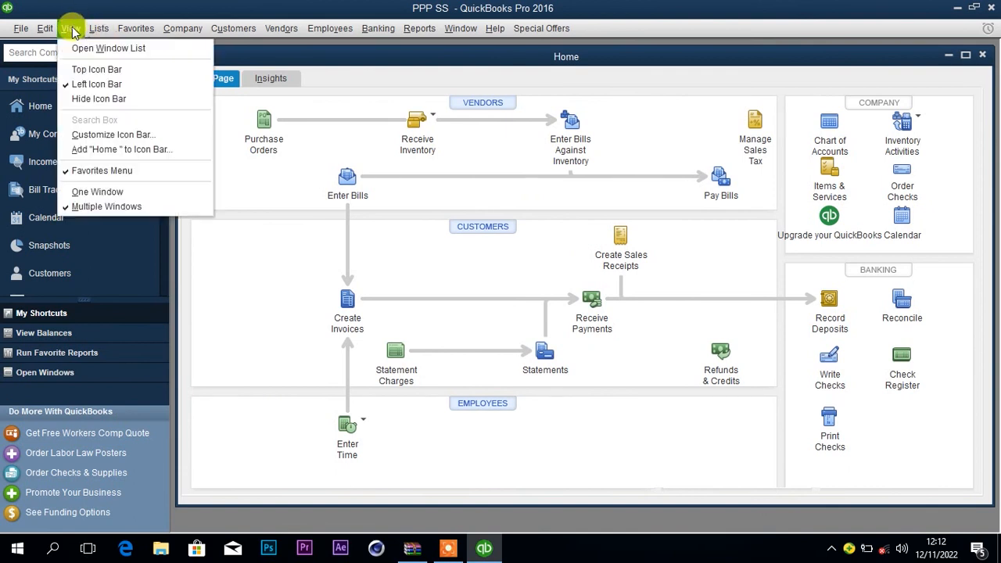
left_click(88, 70)
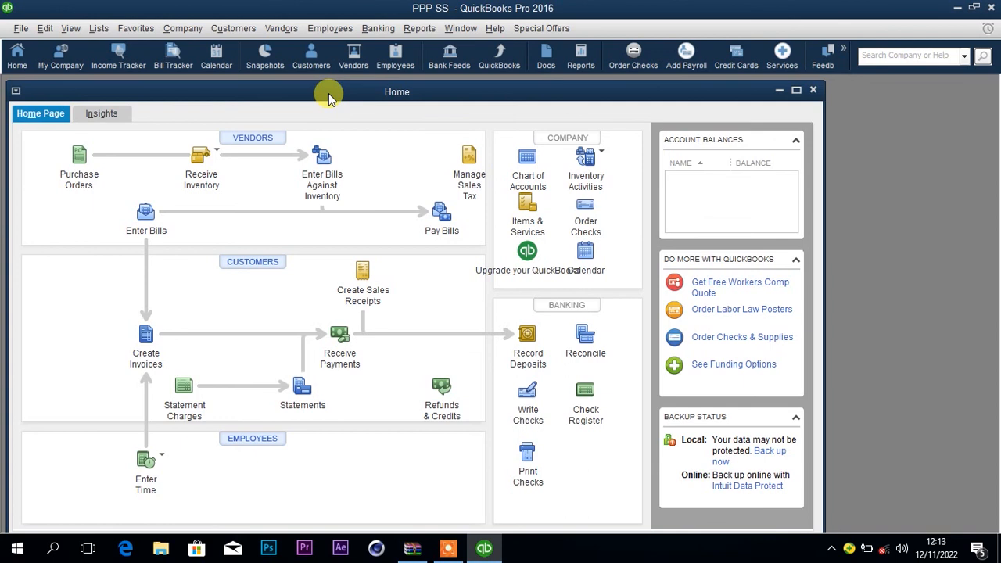
left_click(100, 32)
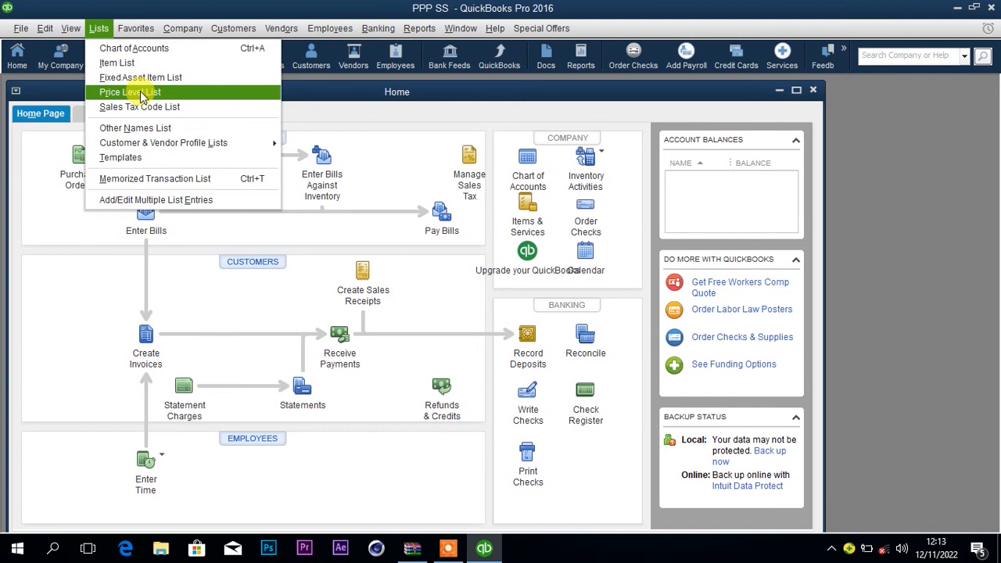
Step: Open Lists > Chart of Accounts, maximizing and restoring it twice, leaving it windowed
left_click(134, 50)
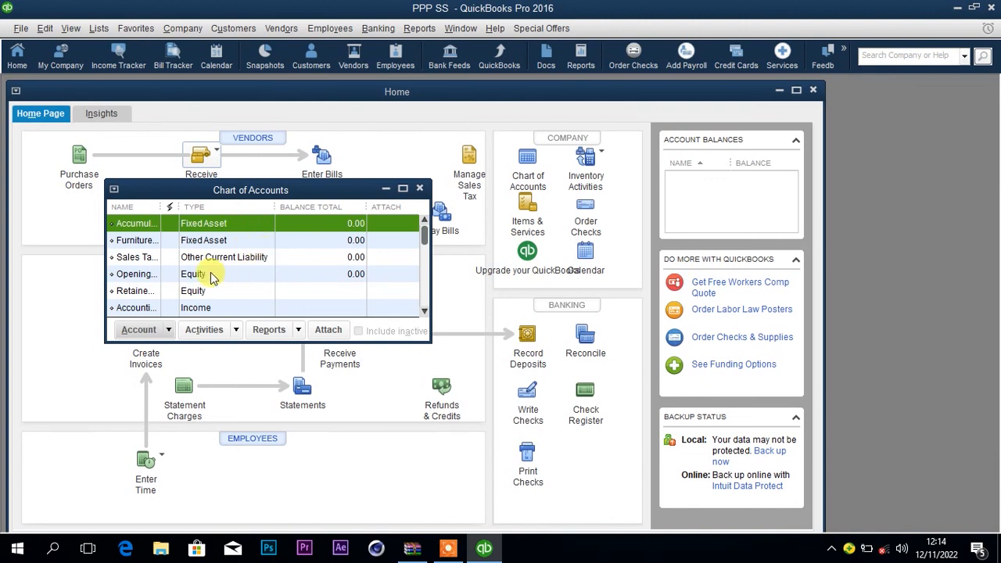
left_click(402, 190)
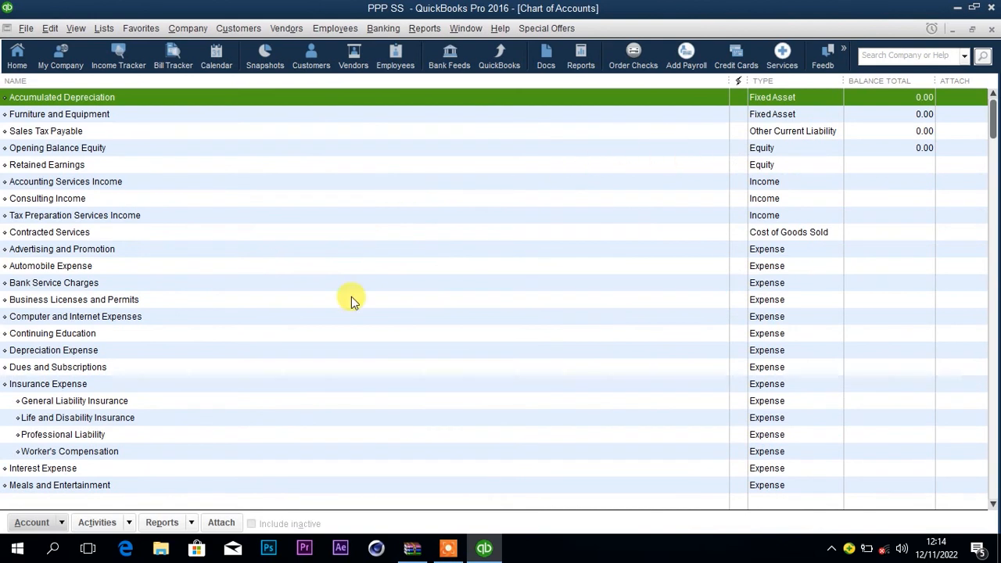
left_click(974, 31)
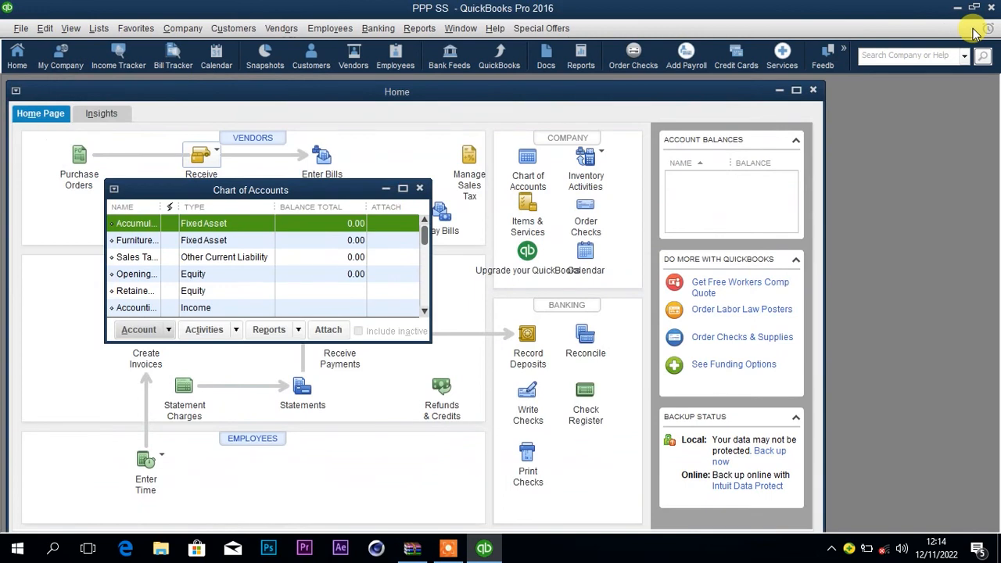
left_click(403, 190)
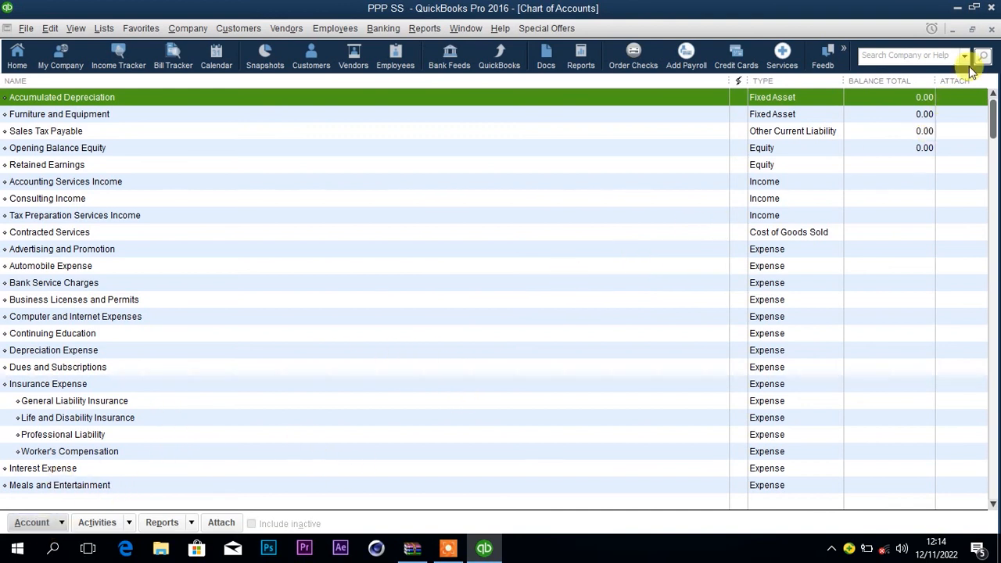
left_click(972, 29)
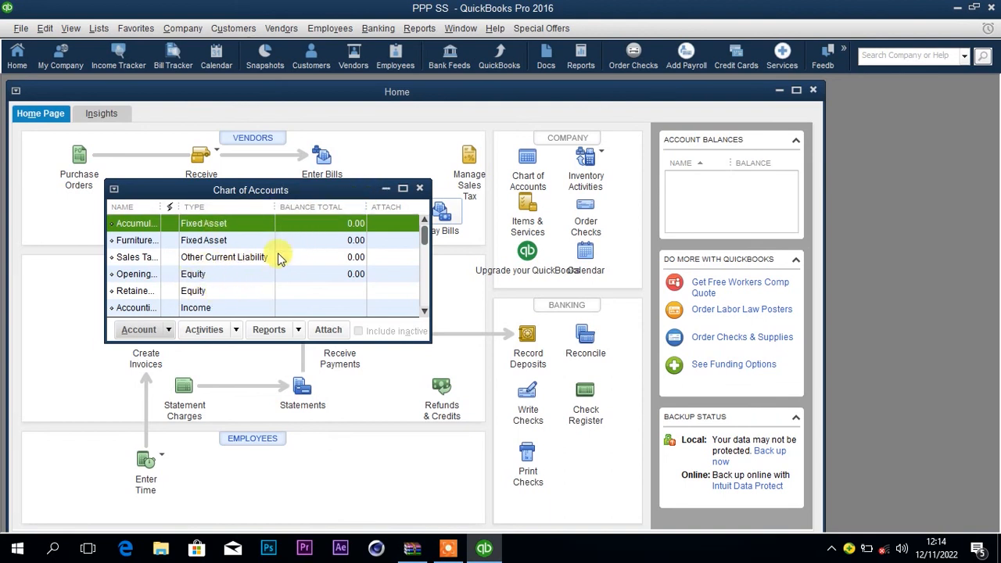
Step: Start a new account via Account > New, choosing Bank as the type
left_click(139, 333)
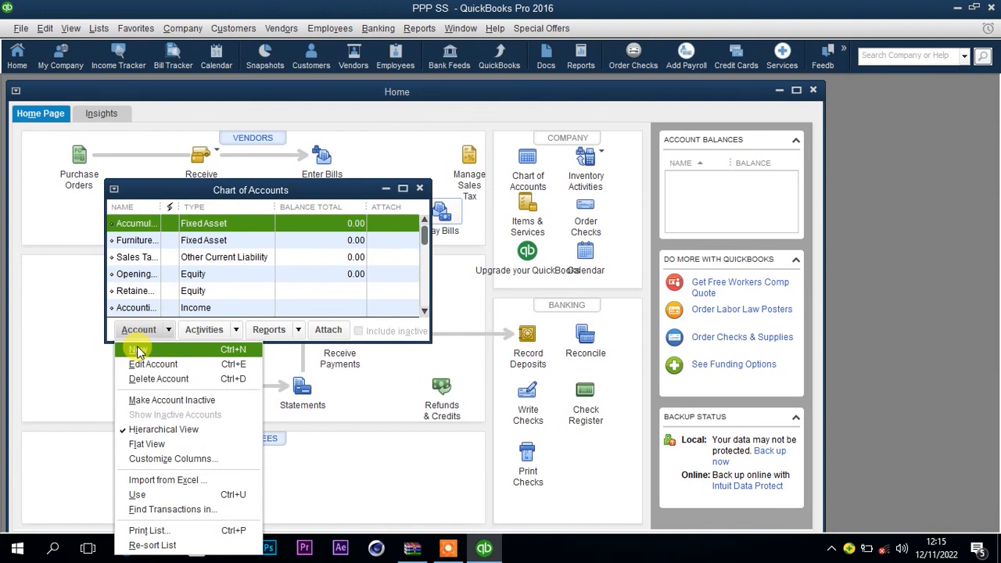
left_click(137, 351)
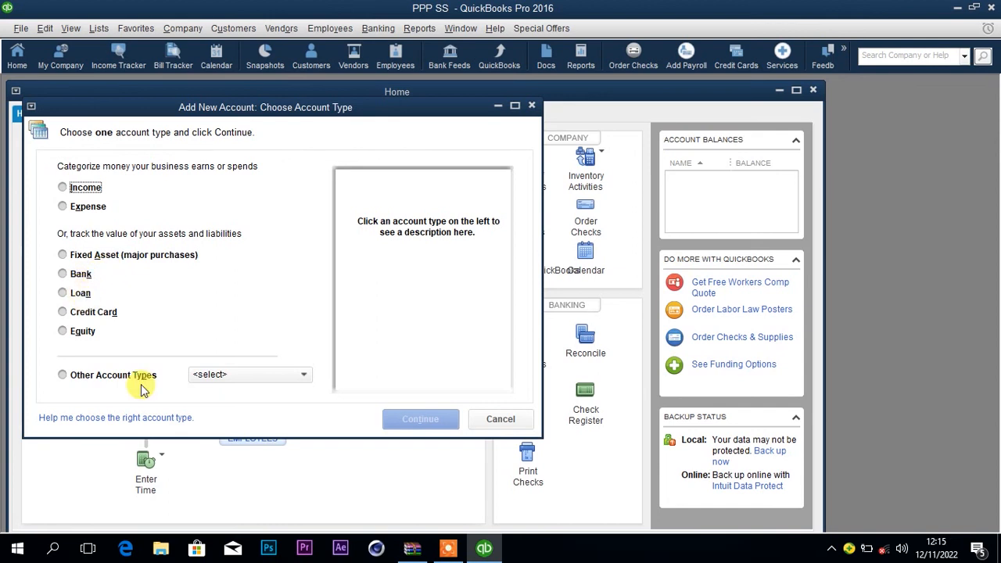
left_click(64, 375)
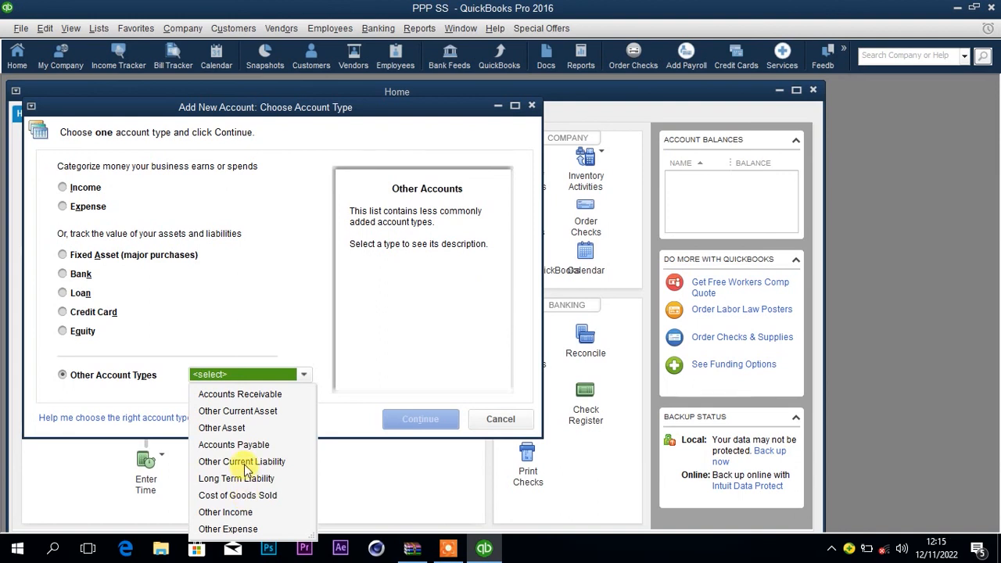
left_click(231, 323)
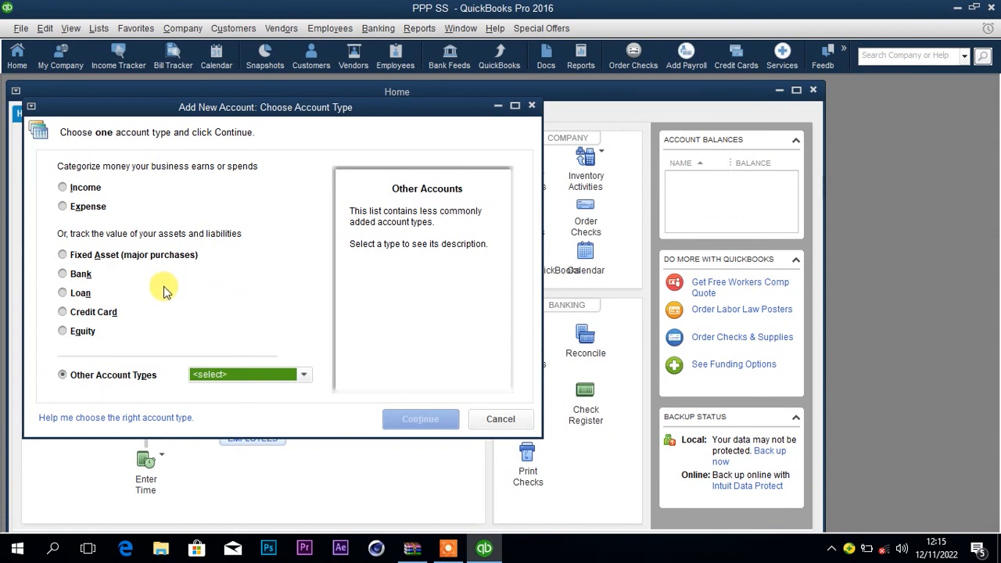
left_click(77, 278)
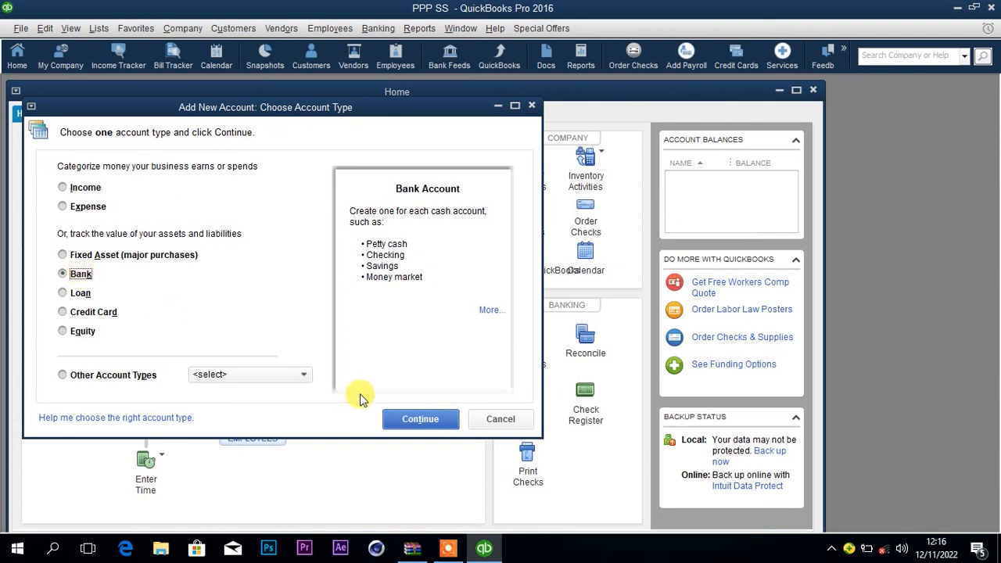
left_click(429, 419)
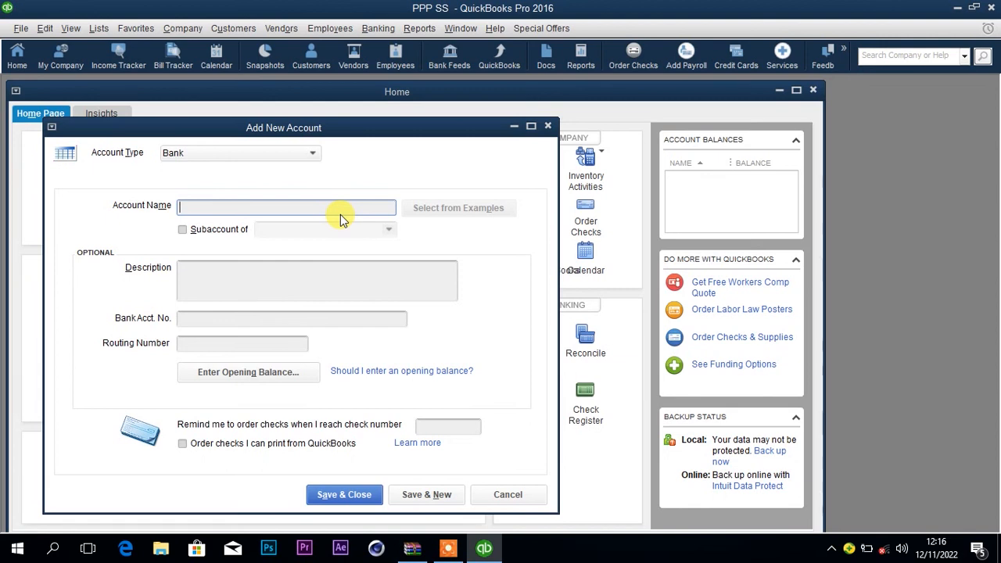
Step: Enter account name CASH AT OFFICE and description CASH FOR DAILY OPERATIONS
type("CASH AT I")
type("FFICE")
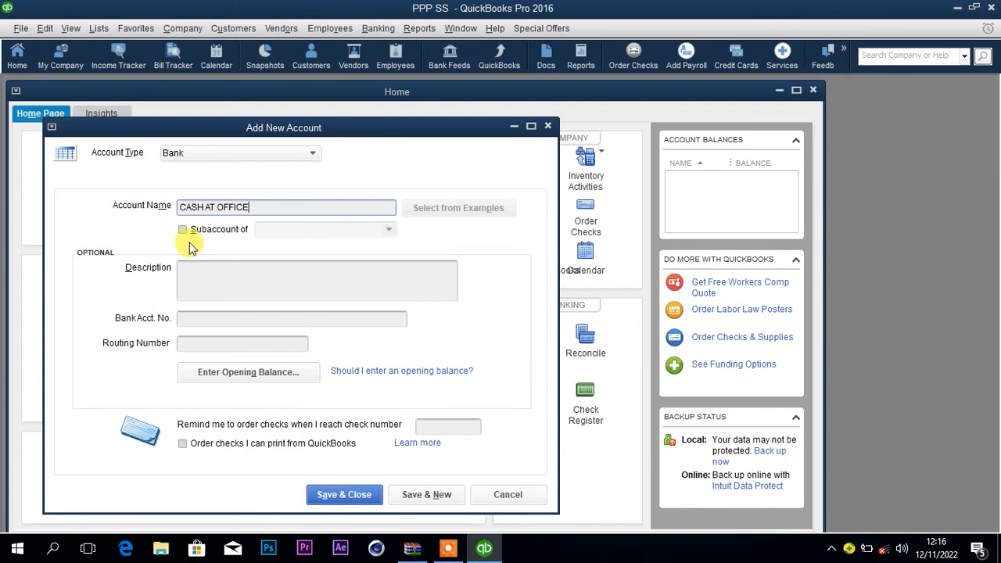
left_click(208, 266)
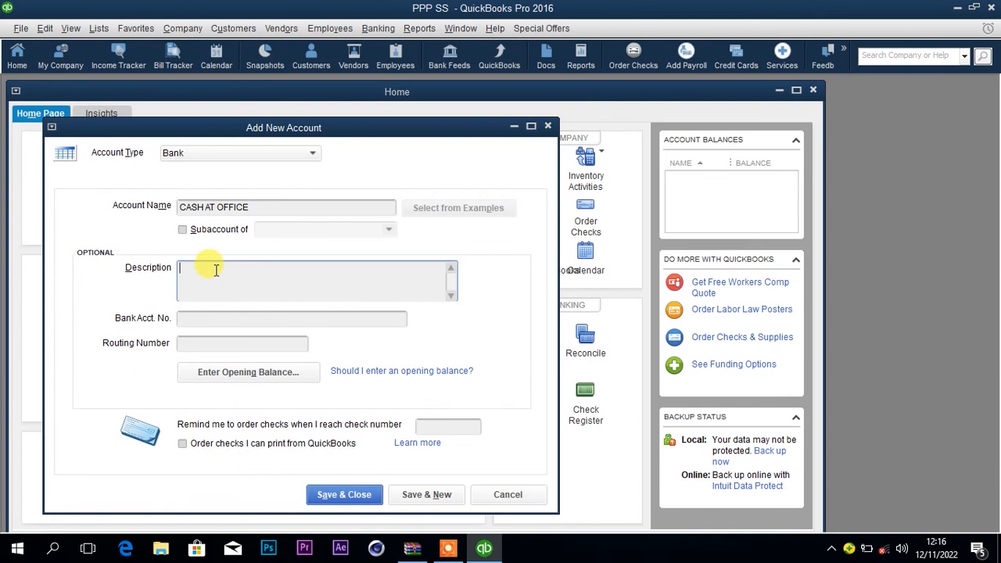
type("CAS")
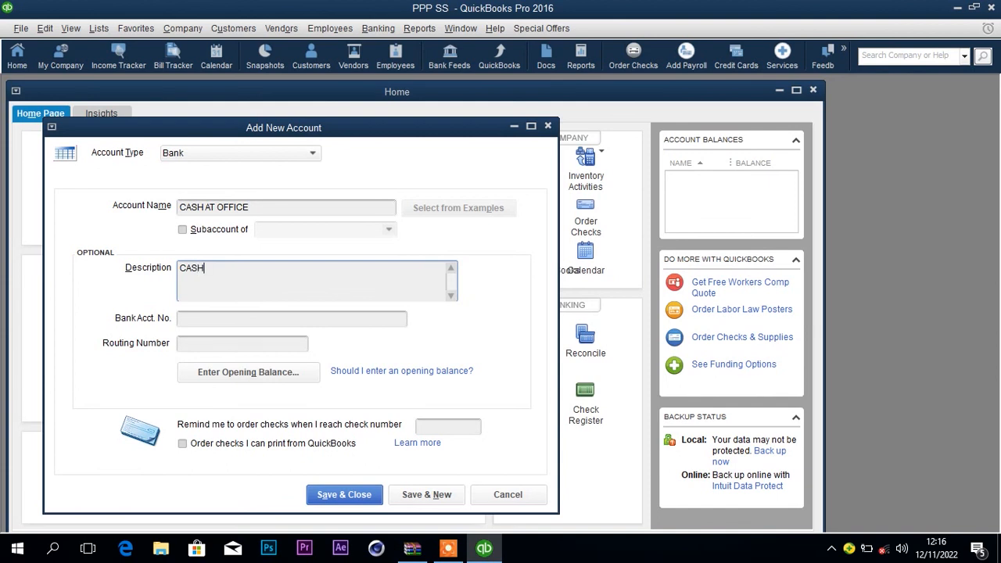
type("H FOR DAILY OPE")
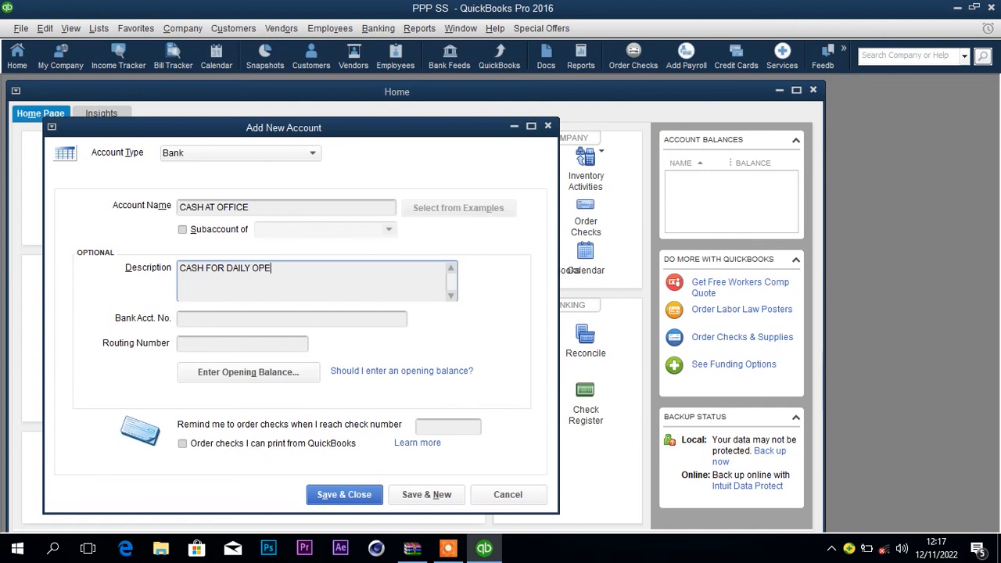
type("RATIONS")
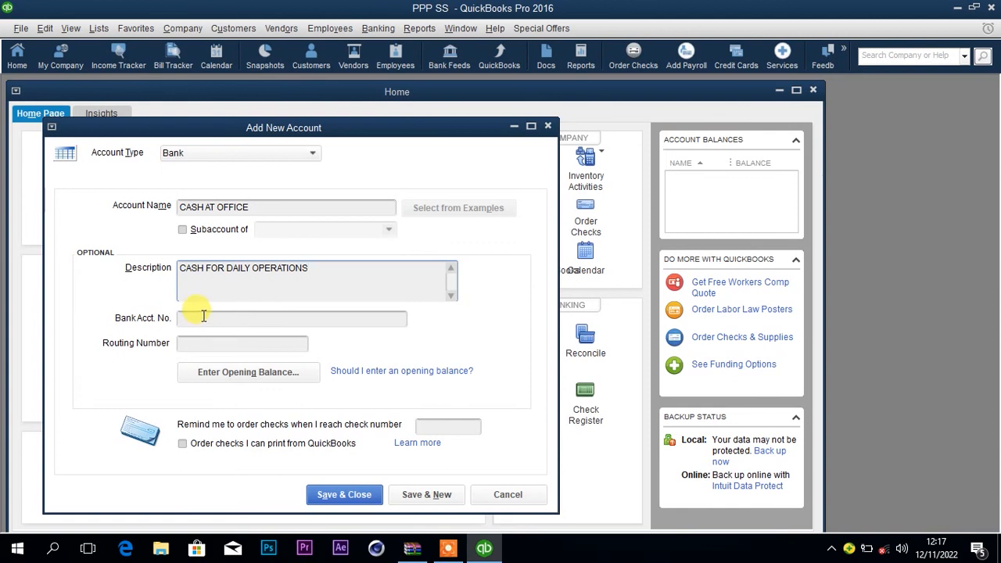
left_click(203, 321)
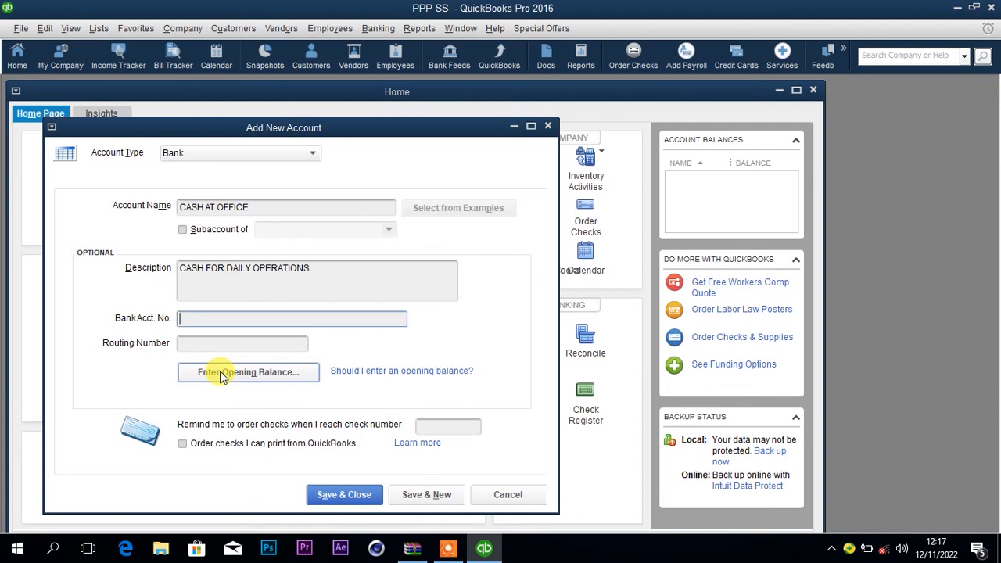
Step: Enter a 100000 opening balance dated 01/01/2022 for CASH AT OFFICE
left_click(222, 376)
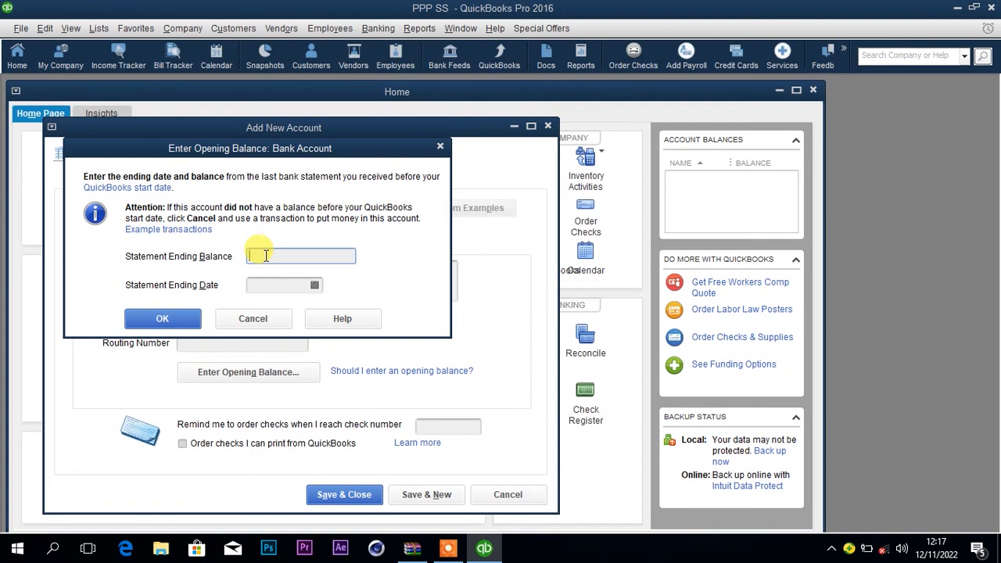
type("100000")
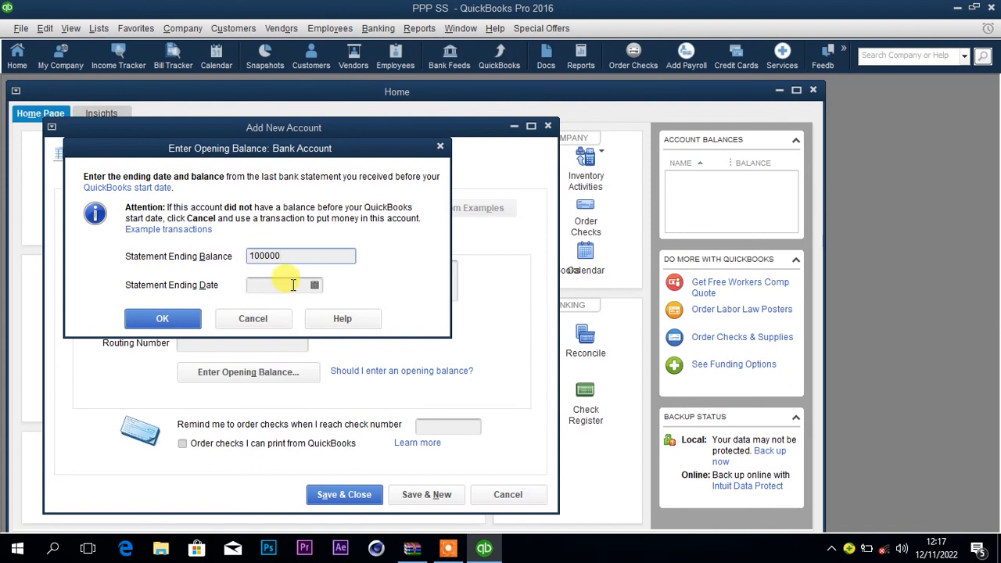
key("Tab")
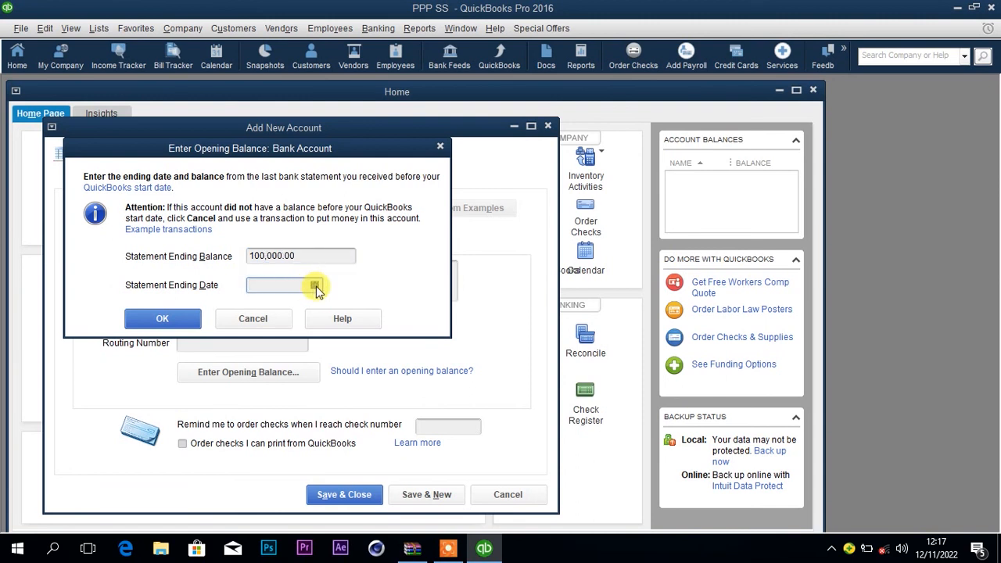
left_click(316, 289)
left_click(264, 312)
left_click(264, 310)
left_click(264, 311)
left_click(264, 311)
left_click(264, 310)
left_click(264, 311)
left_click(264, 310)
left_click(264, 311)
left_click(264, 310)
left_click(264, 310)
left_click(264, 311)
left_click(367, 311)
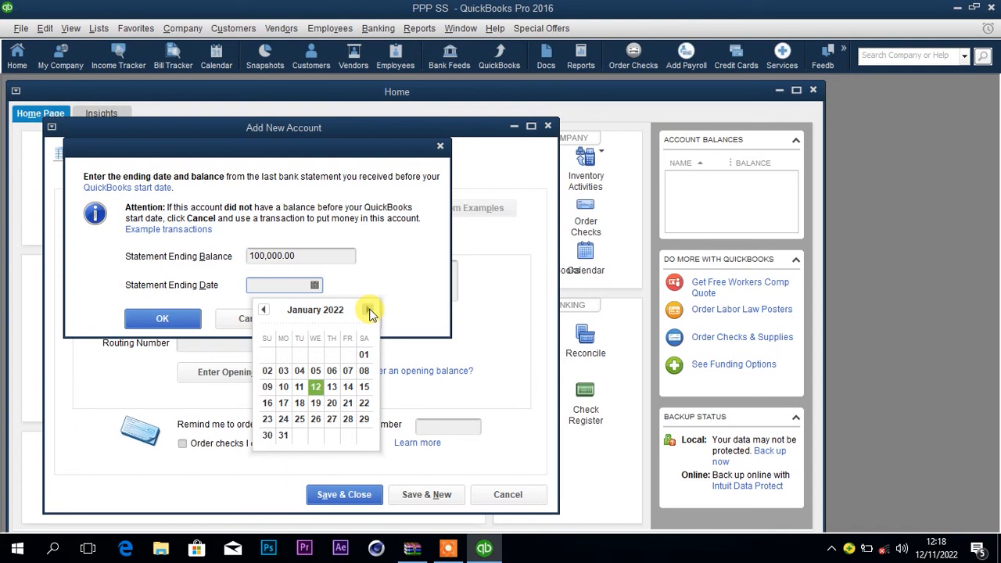
left_click(363, 357)
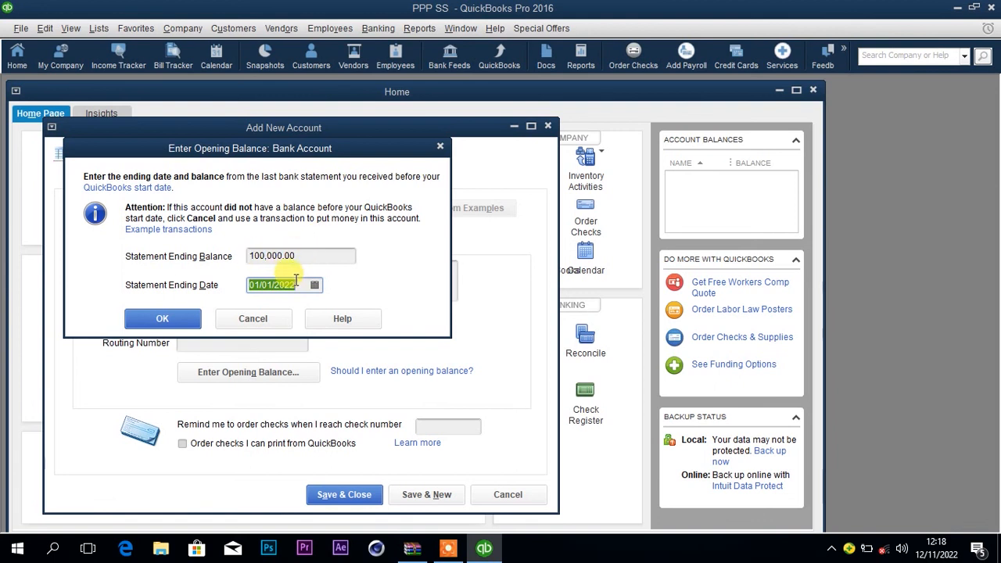
left_click(179, 321)
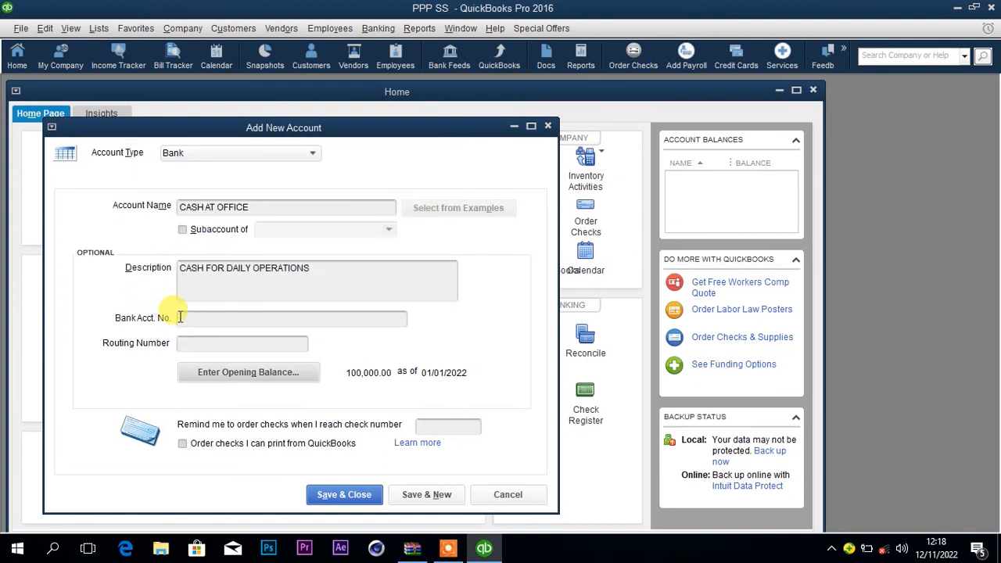
Step: Save and close CASH AT OFFICE, answering Yes to the past-transactions warning
left_click(345, 494)
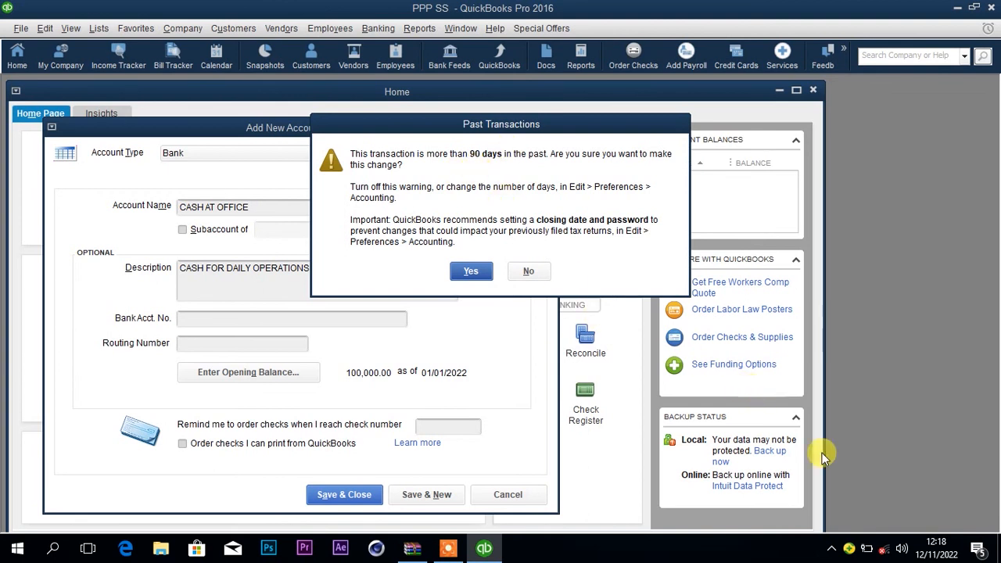
mouse_move(937, 556)
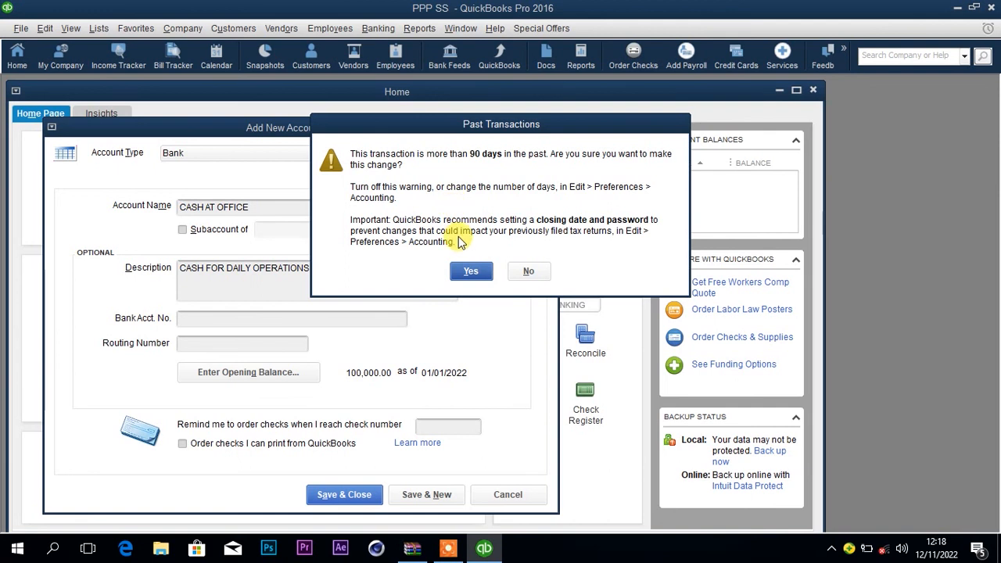
left_click(469, 271)
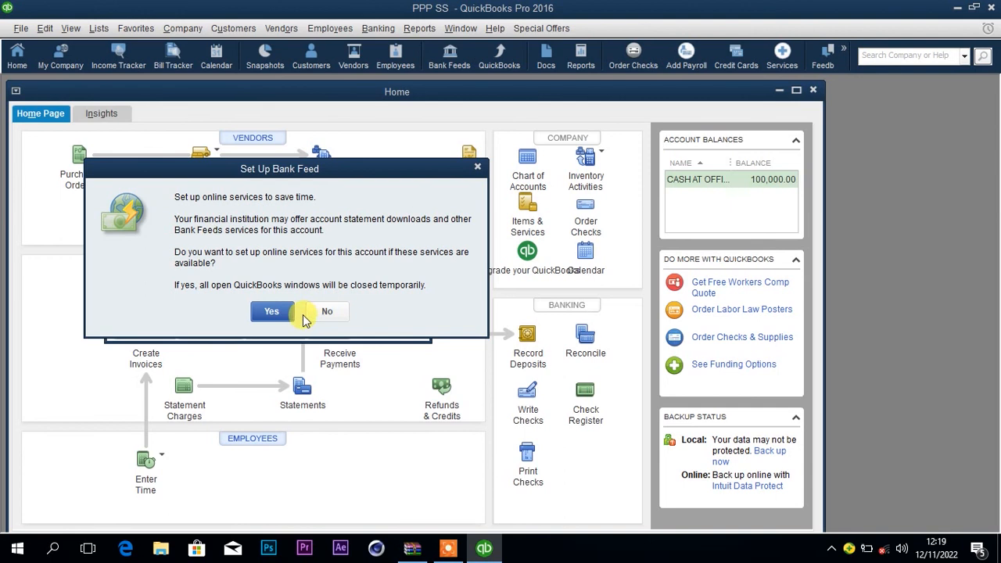
Step: Decline the Set Up Bank Feed offer for online bank services
left_click(327, 312)
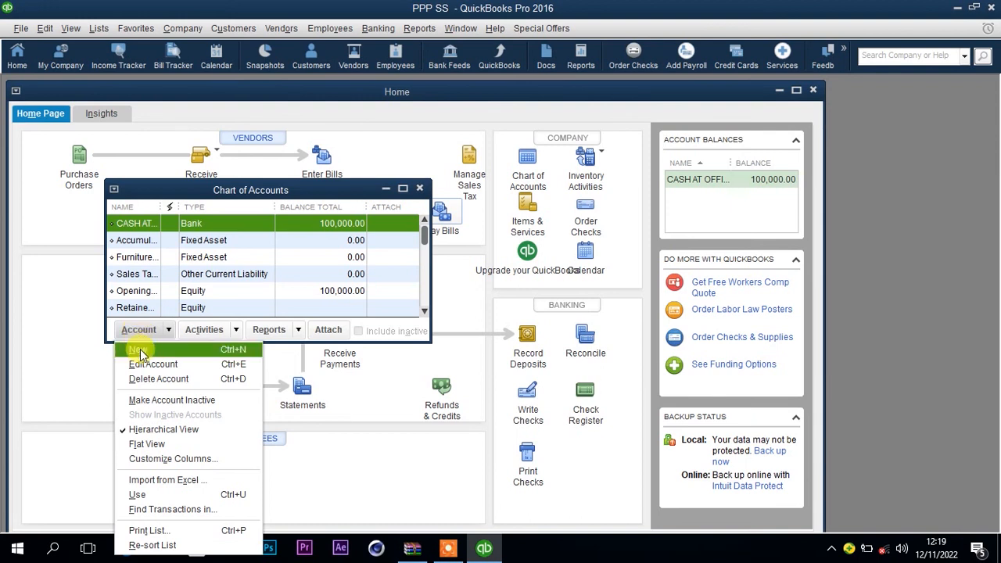
Step: Open a second Add New Account form with Bank as the account type
left_click(140, 348)
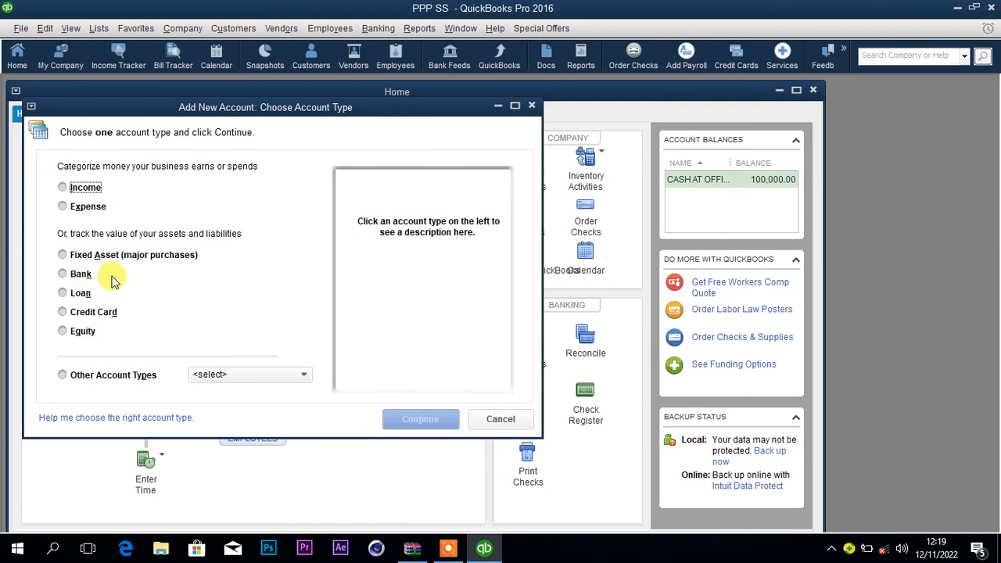
left_click(63, 275)
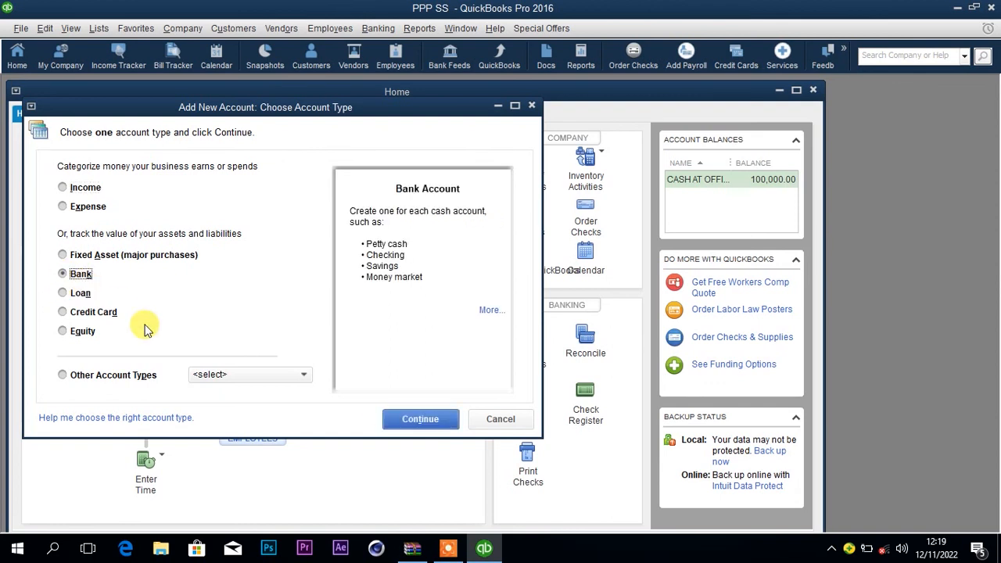
left_click(420, 420)
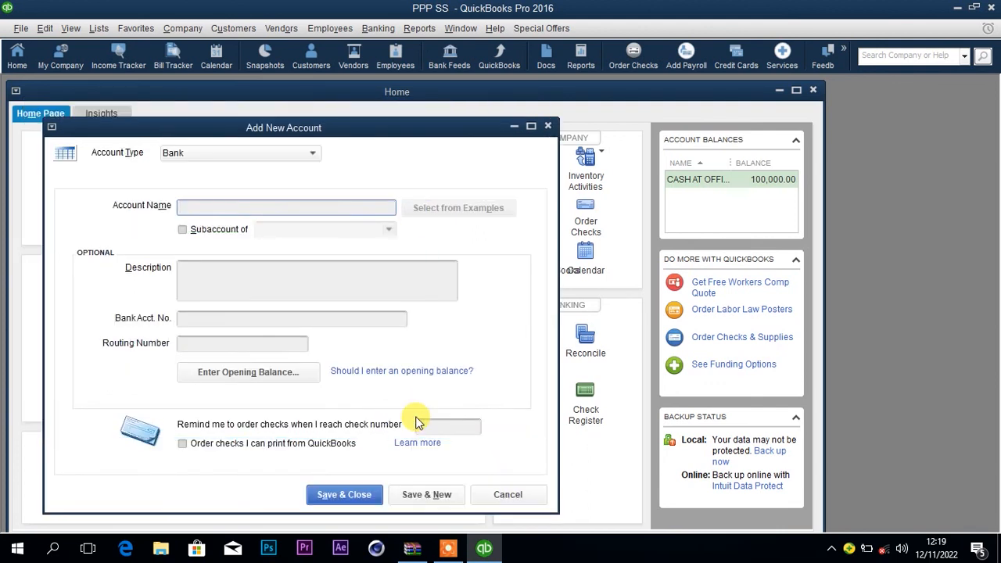
Step: Enter CENTENARY CURRENT ACCOUNT as the new bank account's name, correcting a typo
left_click(296, 202)
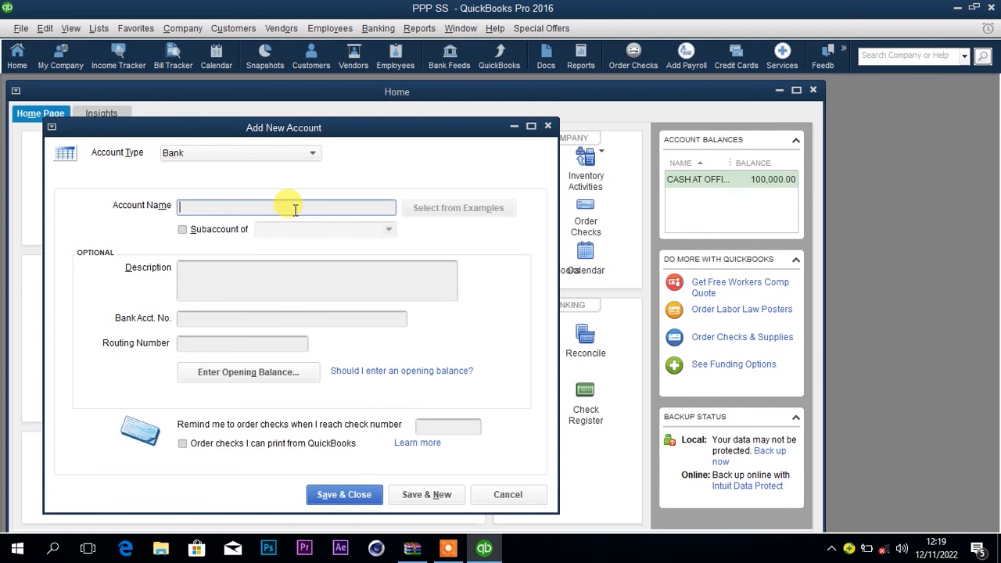
type("CE")
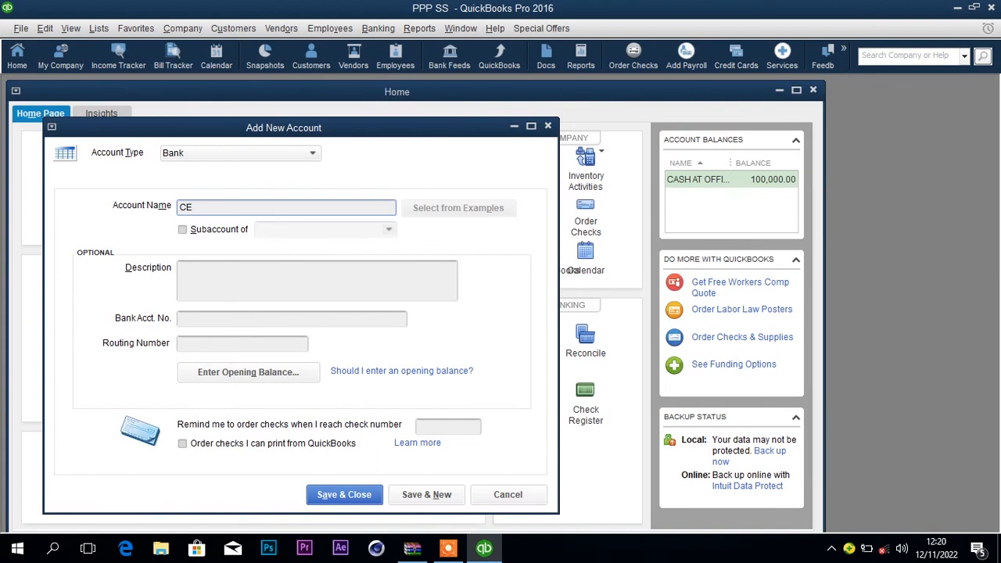
type("NTENARY CURRENT ACCOUNT")
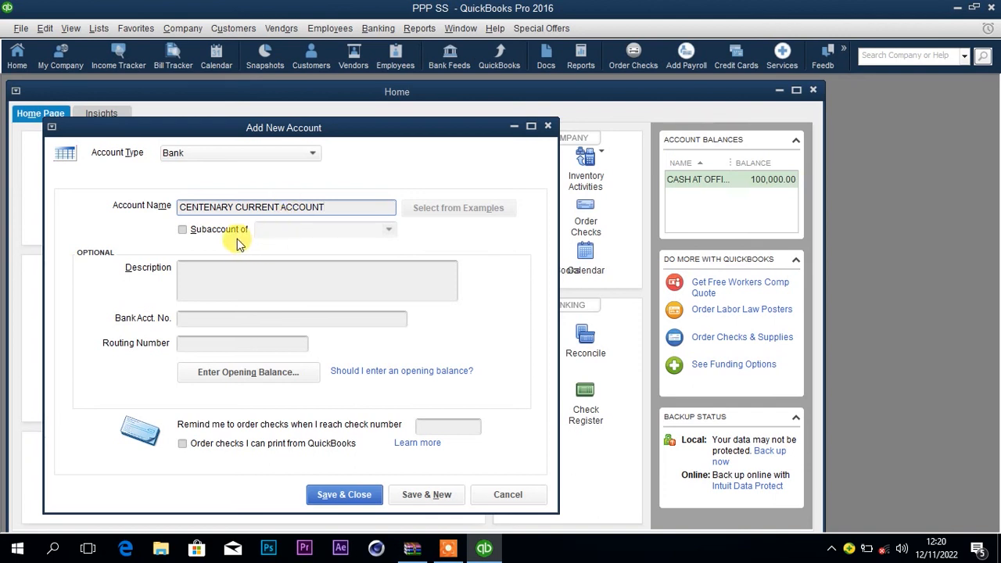
Step: Set the description to CURRENT and enter the bank account number
left_click(200, 275)
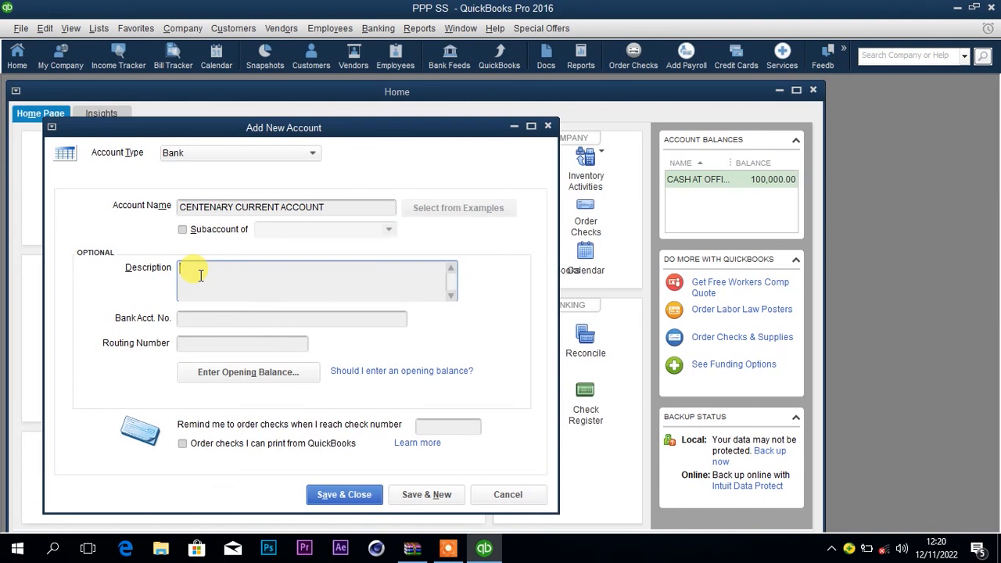
type("CUR")
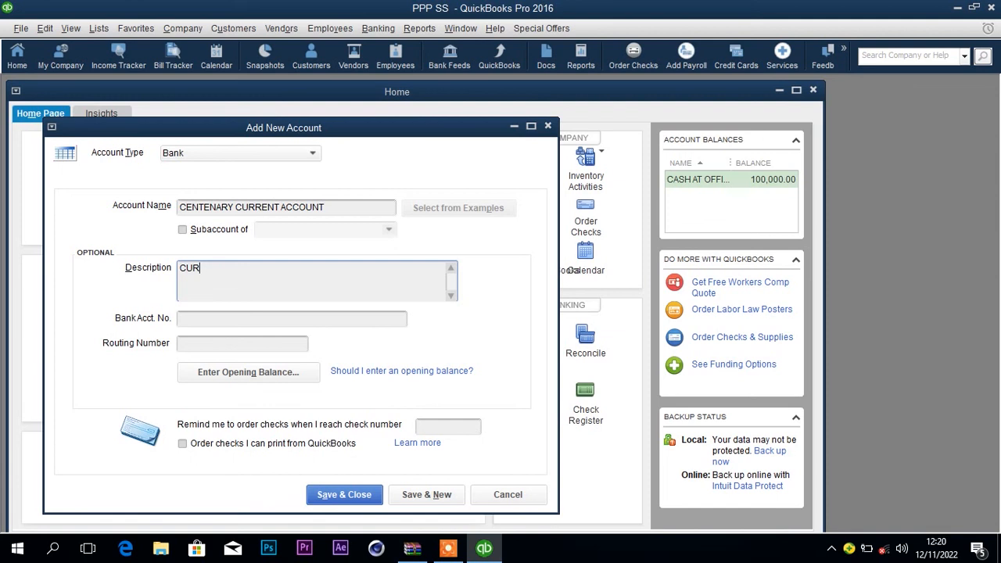
type("RENT")
left_click(234, 320)
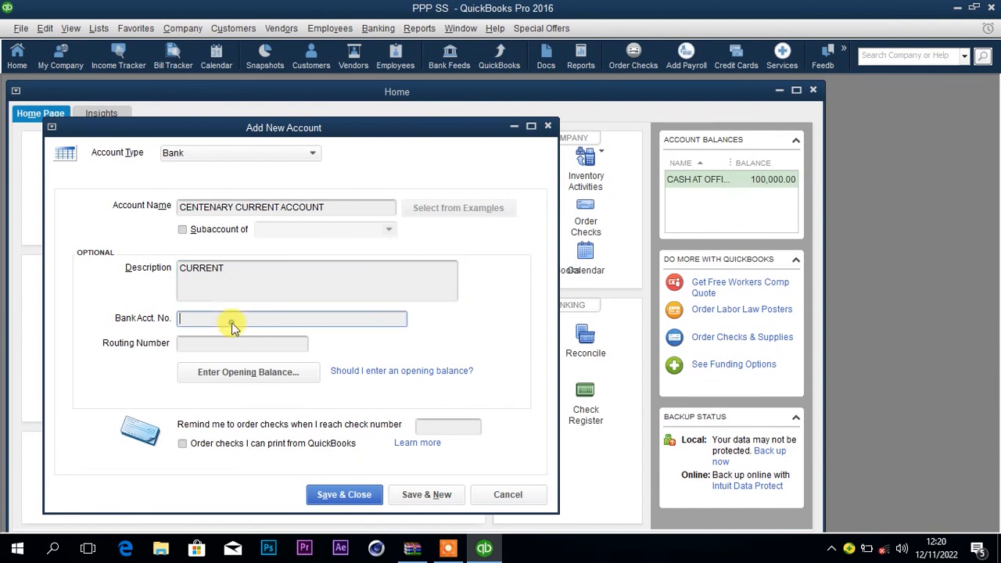
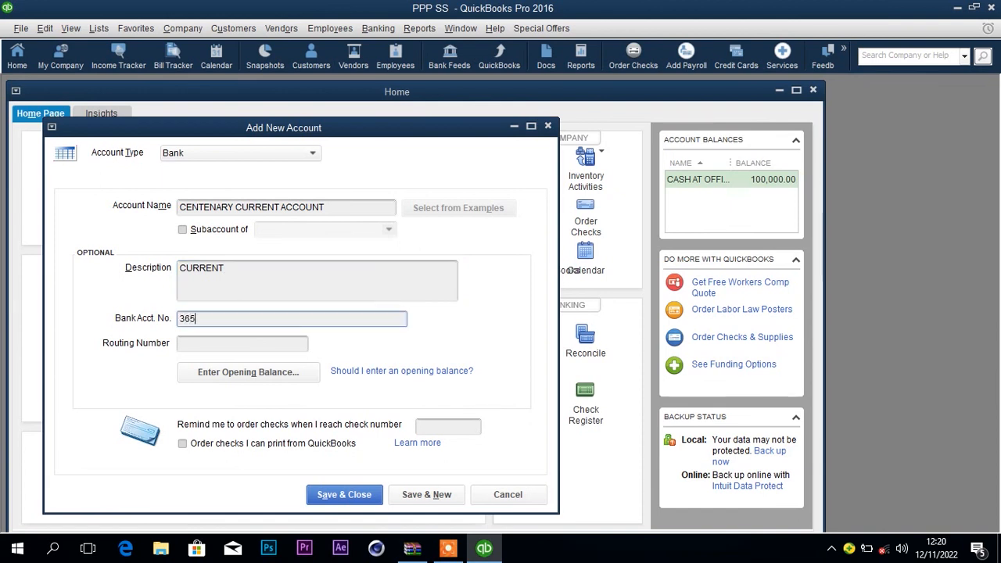
left_click(224, 340)
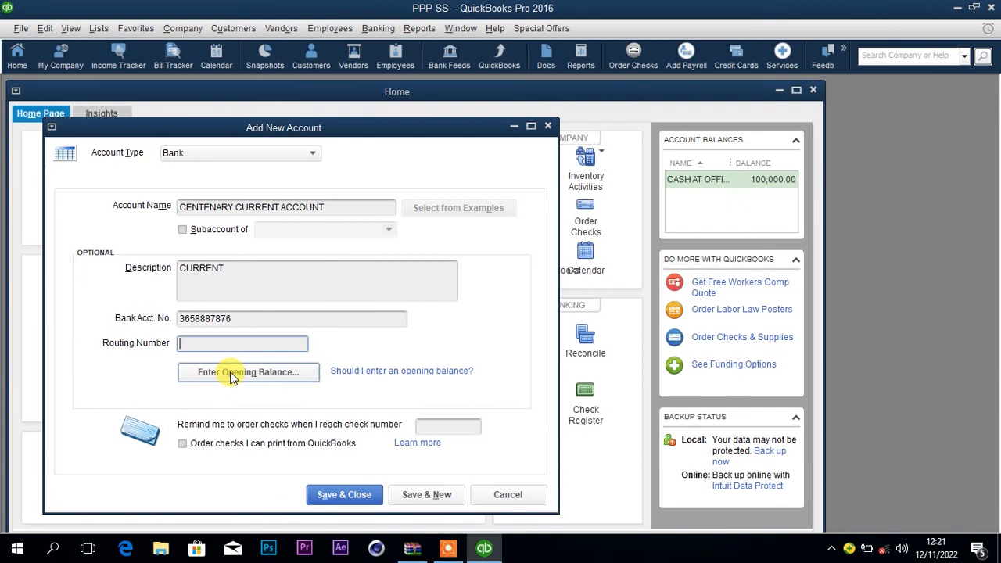
Step: Enter an opening balance of 20000000 with statement ending date 01/01/2022 and confirm it
left_click(231, 374)
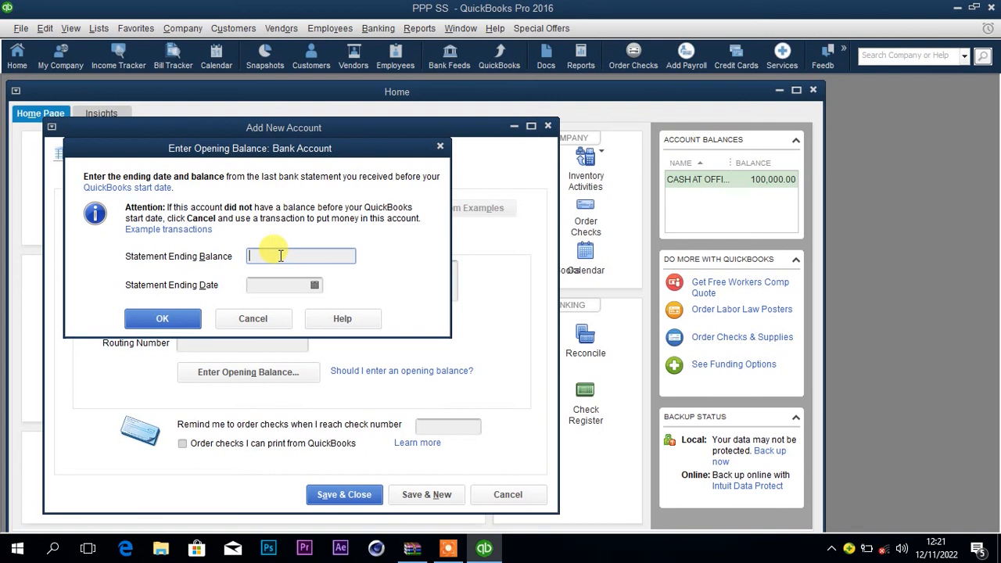
type("20000000")
left_click(277, 283)
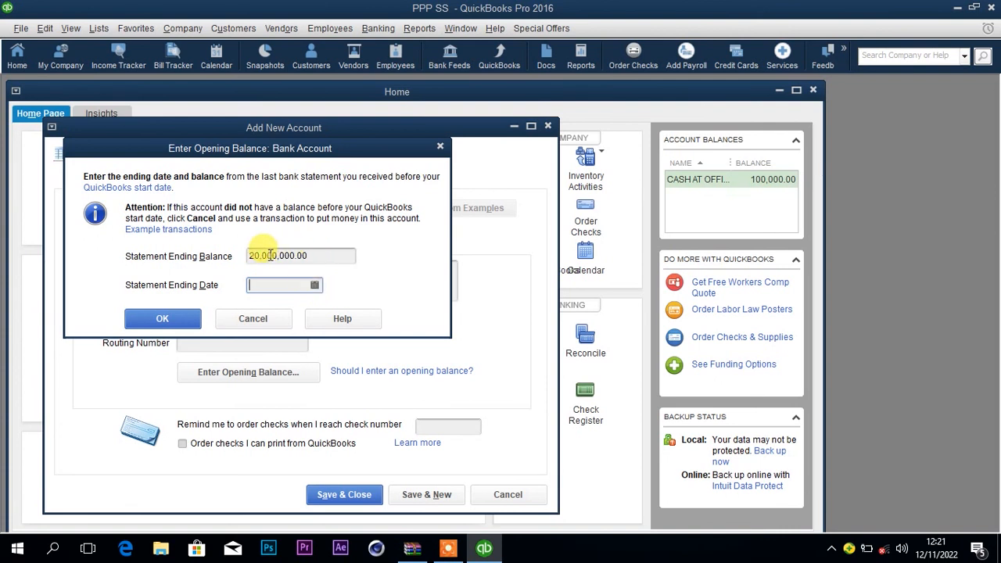
left_click(315, 285)
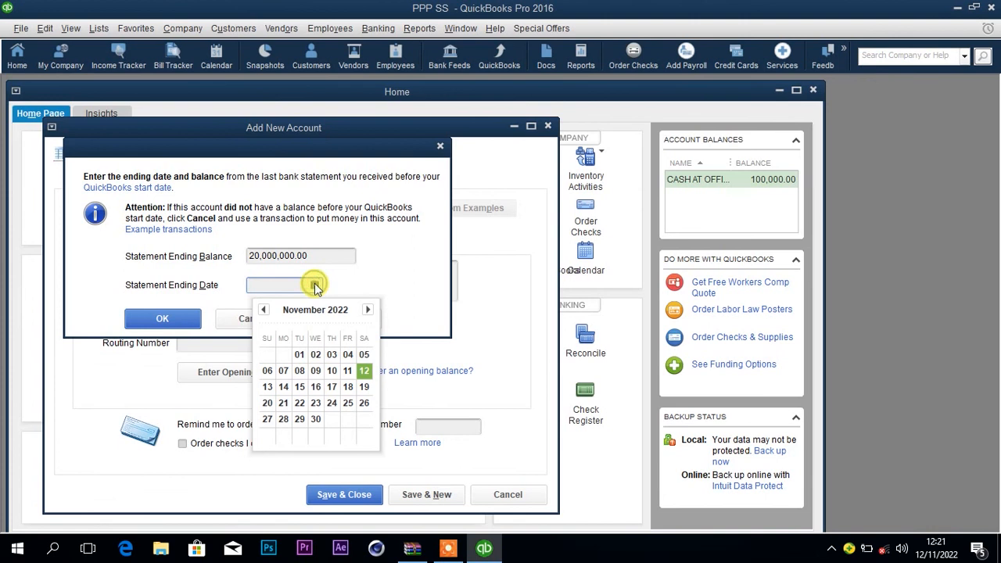
left_click(263, 312)
left_click(264, 312)
left_click(263, 312)
left_click(263, 312)
left_click(262, 312)
left_click(263, 312)
left_click(263, 312)
left_click(263, 312)
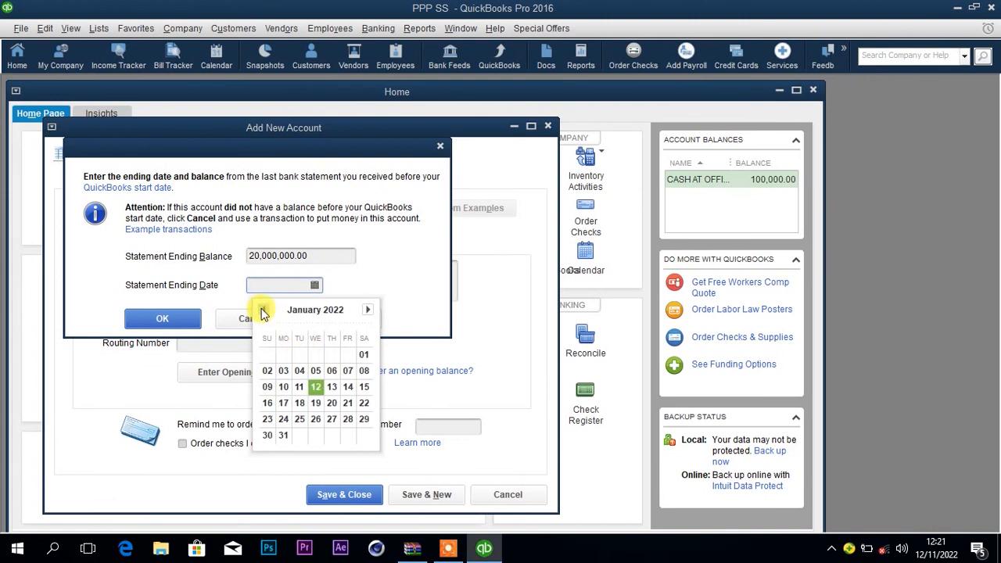
left_click(364, 355)
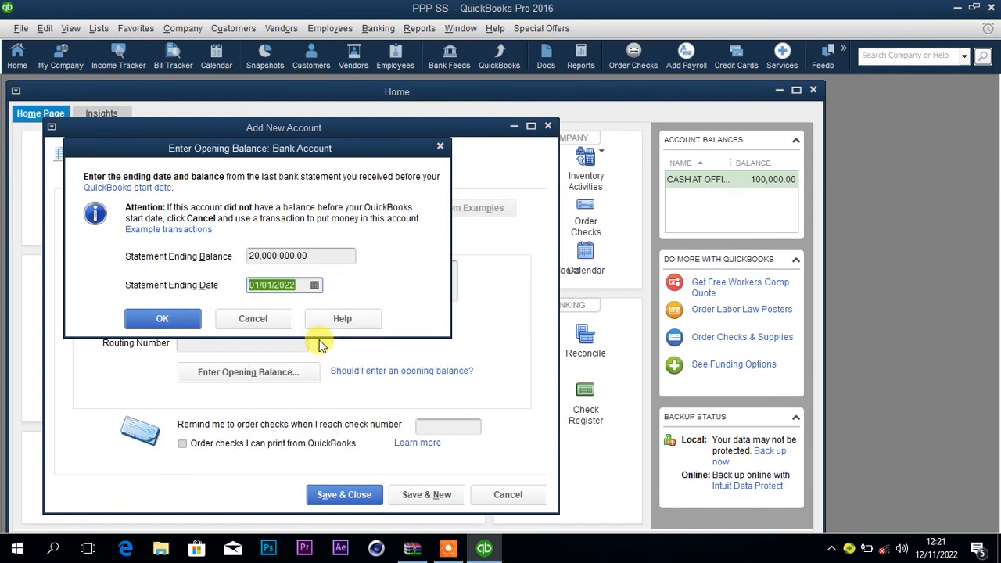
left_click(164, 318)
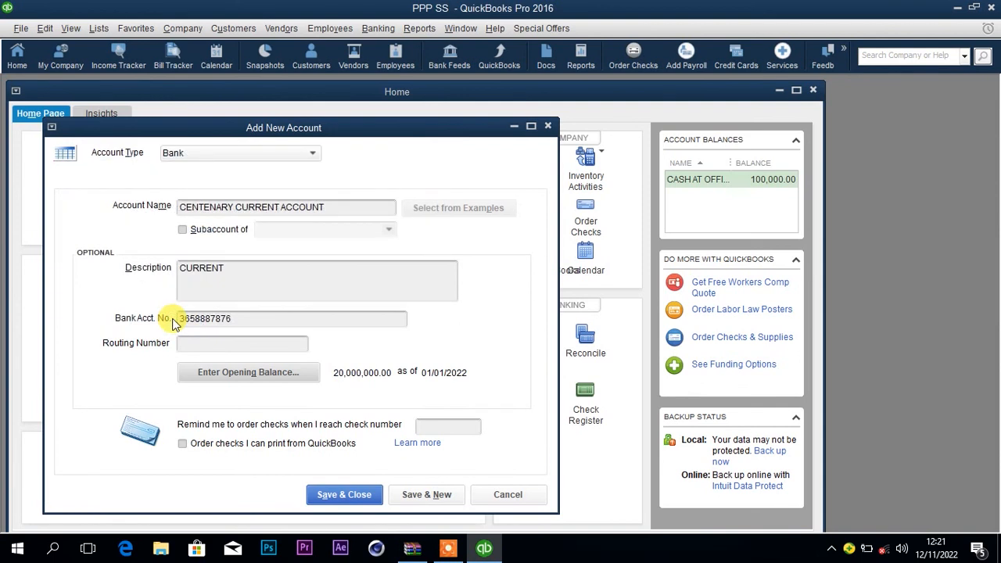
Step: Save and close the account, accepting the past-transactions warning and declining bank feed setup
left_click(340, 497)
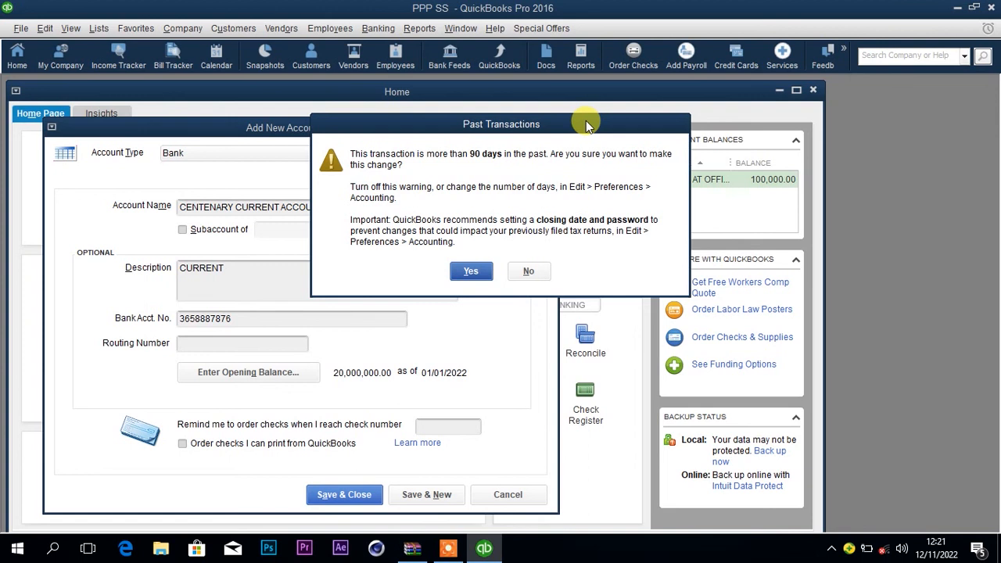
left_click(472, 273)
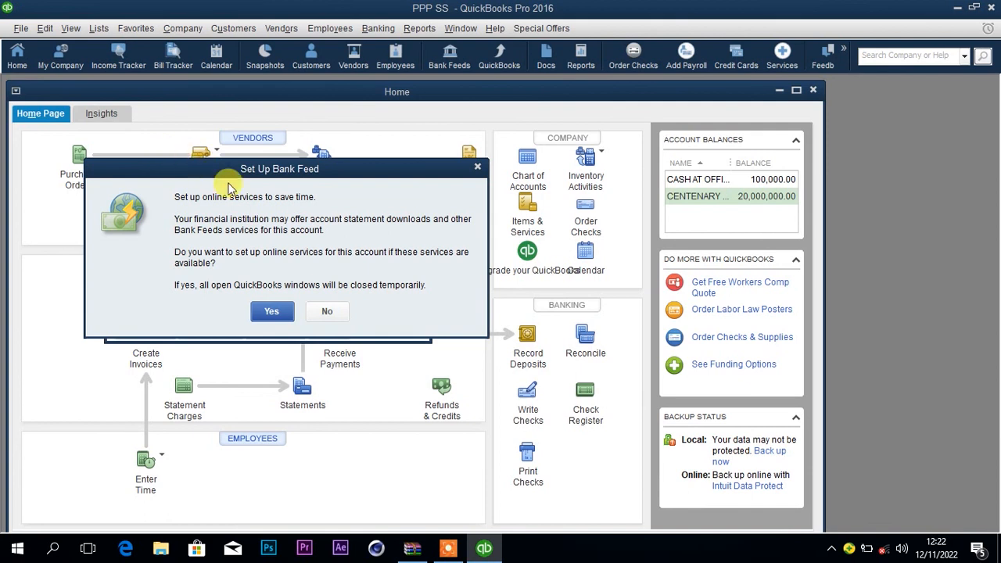
left_click(327, 313)
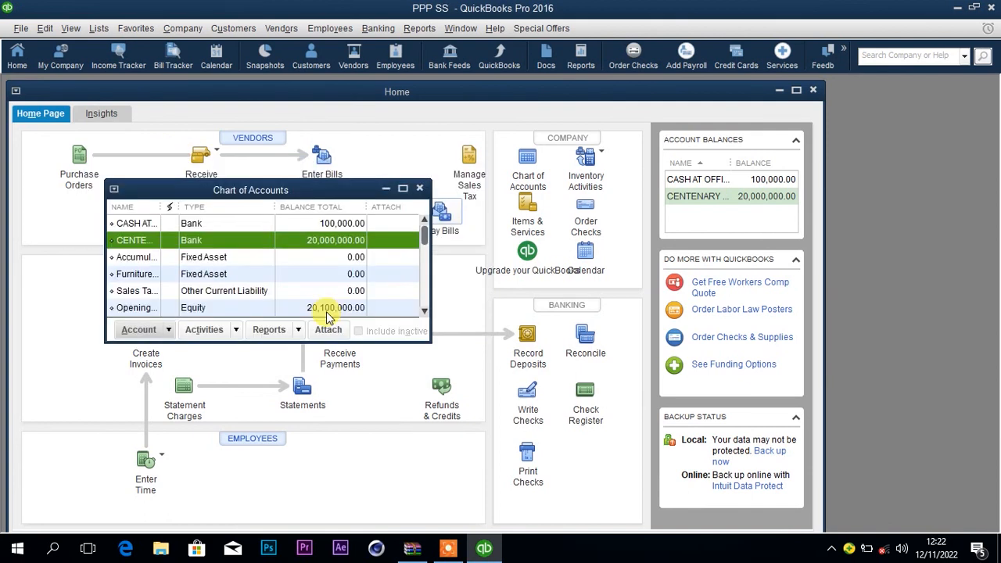
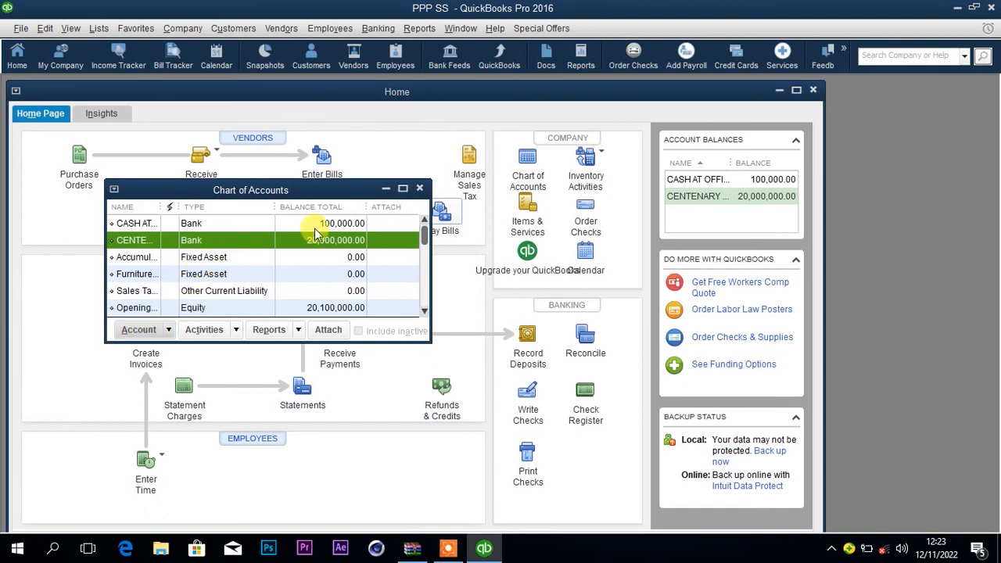
Step: Close and reopen the Chart of Accounts from the Lists menu, then show the Account menu
left_click(420, 190)
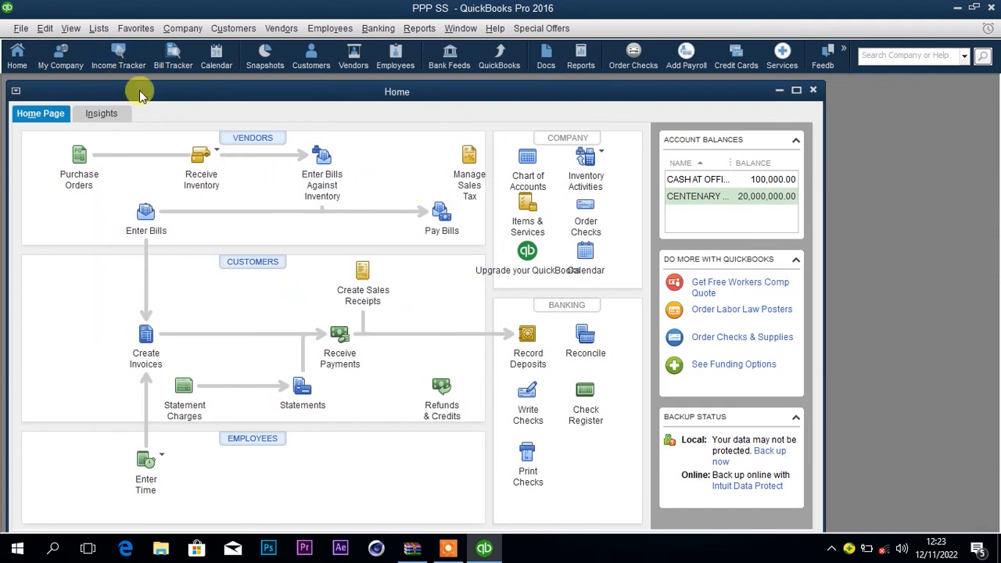
left_click(98, 29)
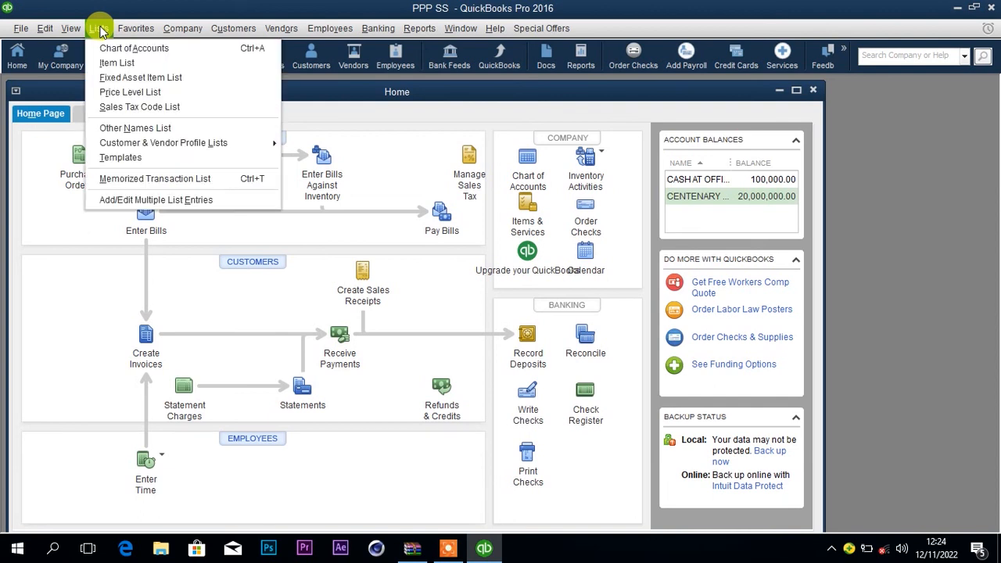
left_click(102, 48)
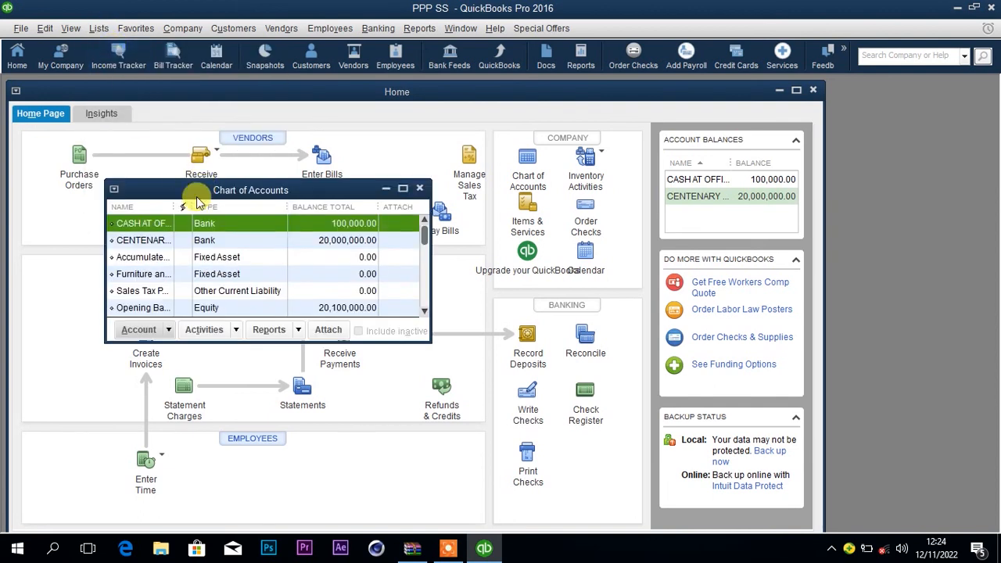
left_click(154, 332)
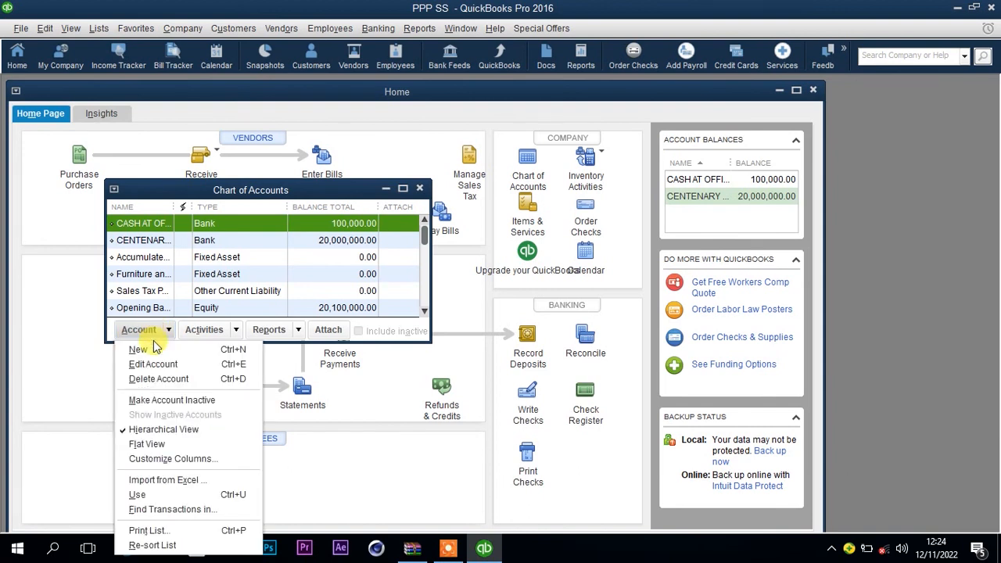
Step: Start a new account of type Fixed Asset
left_click(154, 349)
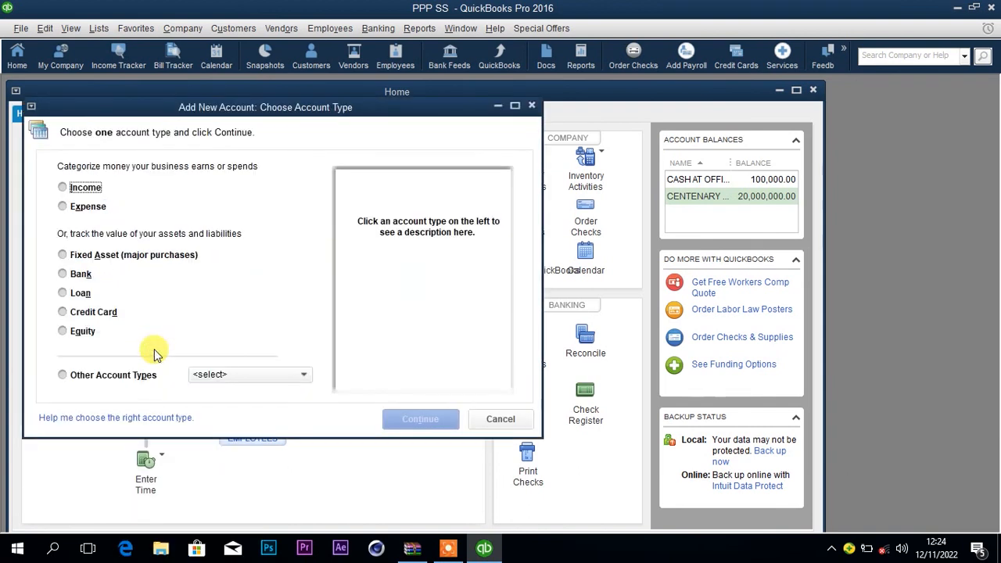
left_click(62, 256)
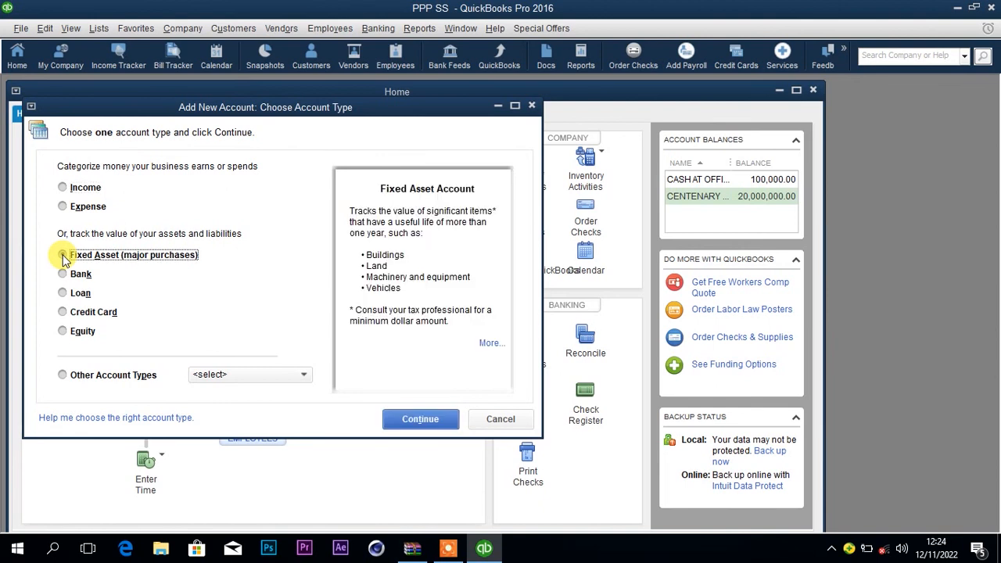
left_click(422, 421)
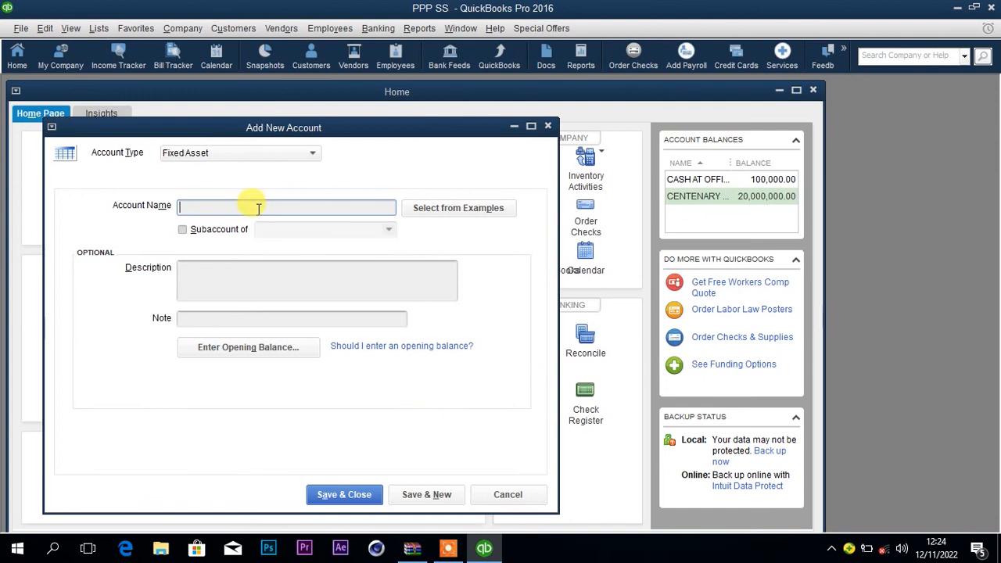
Step: Name the account DELIVERY VAN and flag it as a subaccount, listing parent choices
type("DEK")
key("BackSpace")
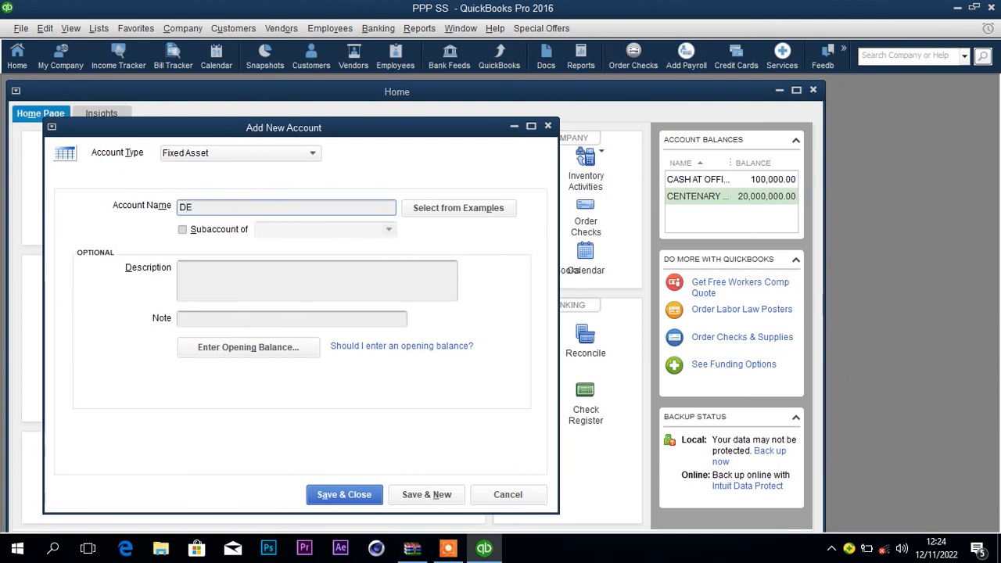
type("LIVERY VAN")
left_click(183, 229)
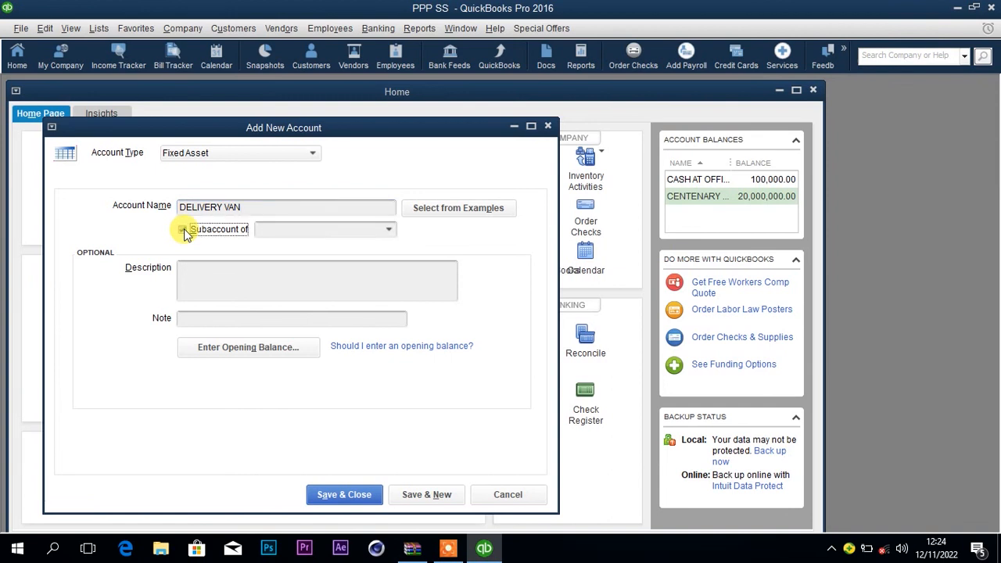
left_click(390, 230)
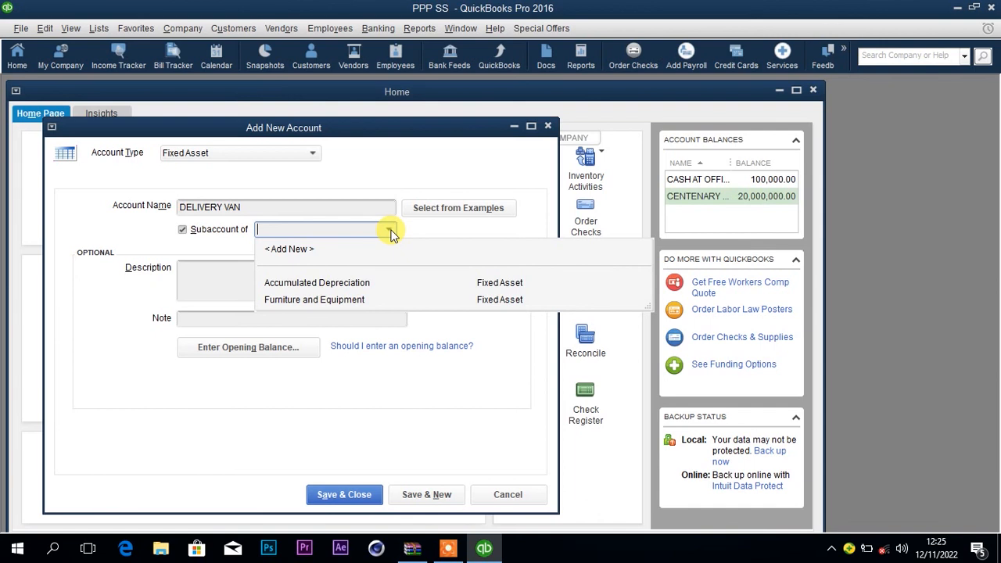
Step: Add and save a new FIXED ASSET parent account from the Subaccount of list
left_click(289, 249)
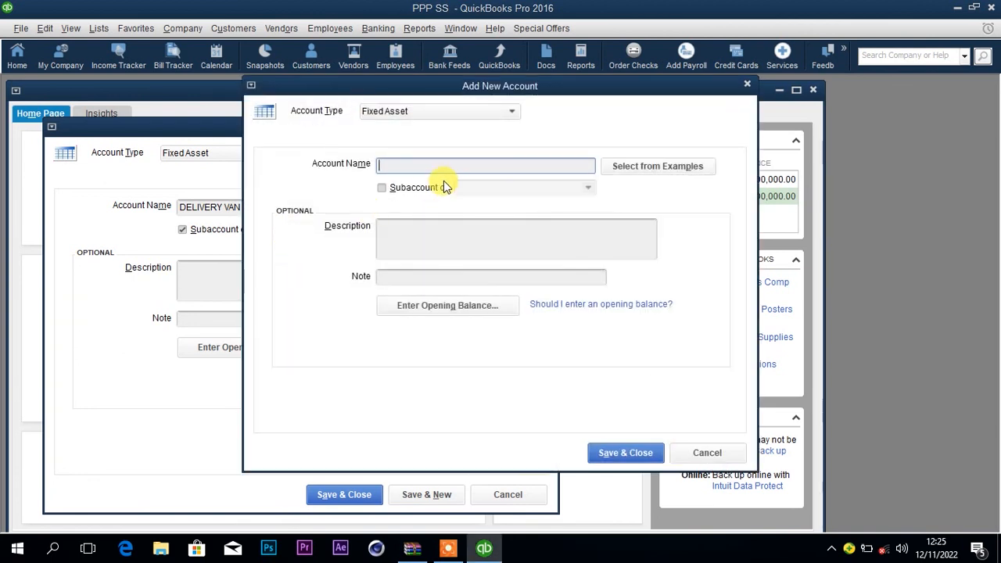
type("F")
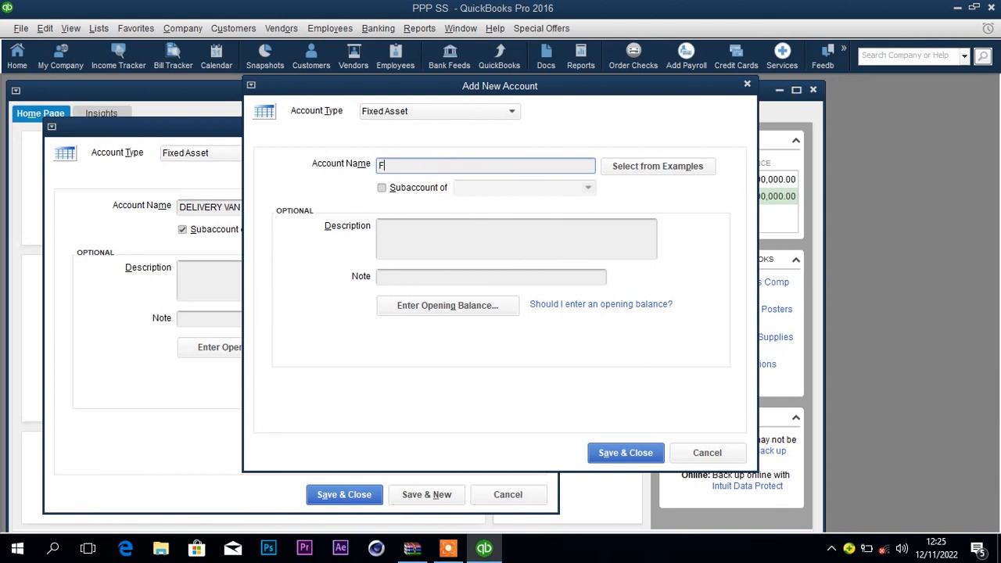
type("lXED ASSET")
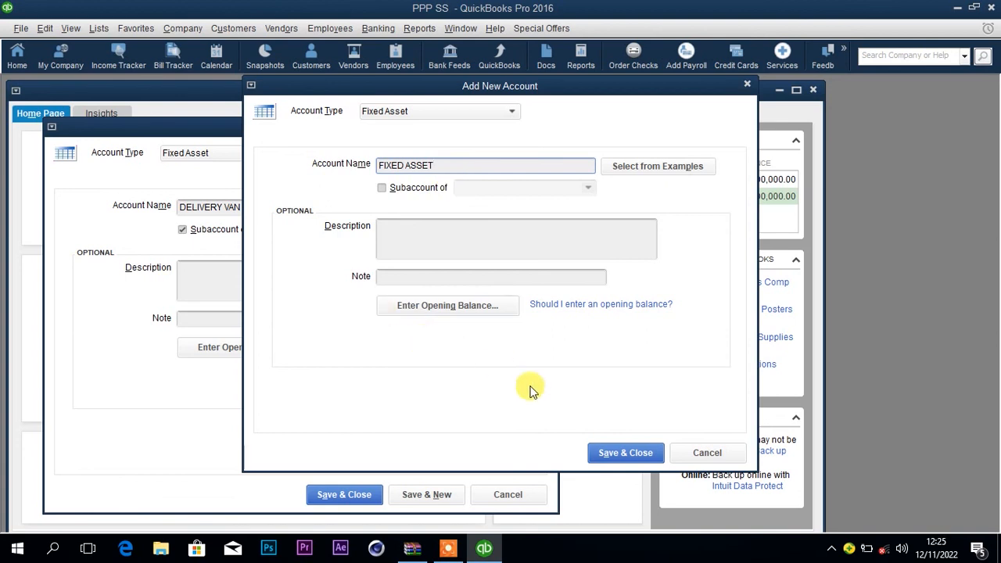
left_click(621, 453)
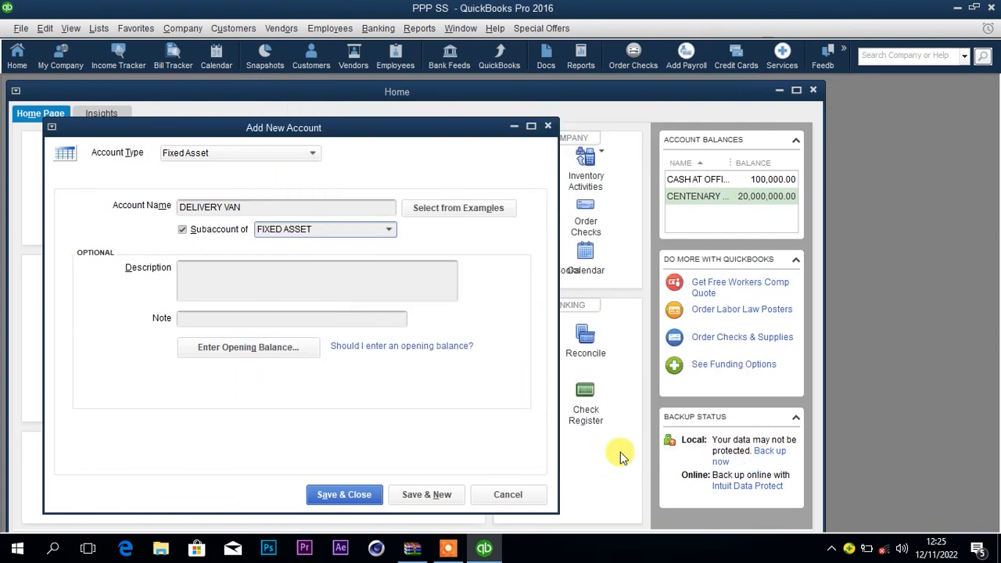
Step: Enter a 15,000,000.00 opening balance for DELIVERY VAN
left_click(241, 273)
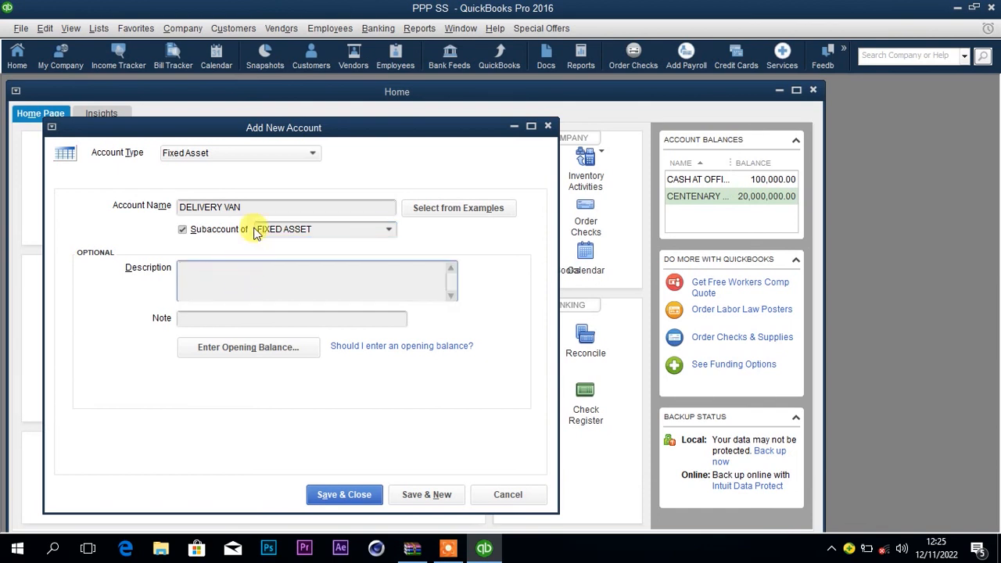
left_click(222, 351)
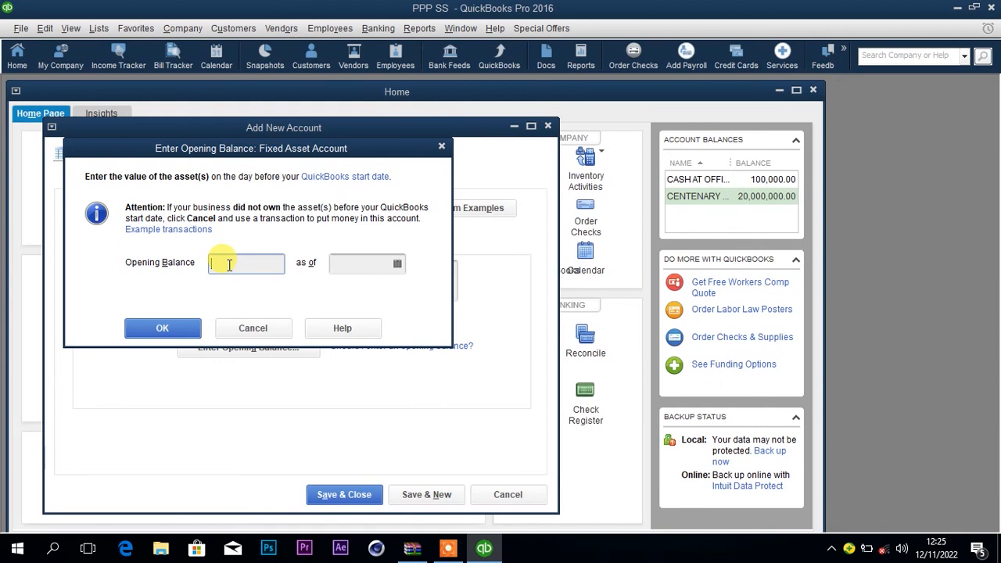
type("15")
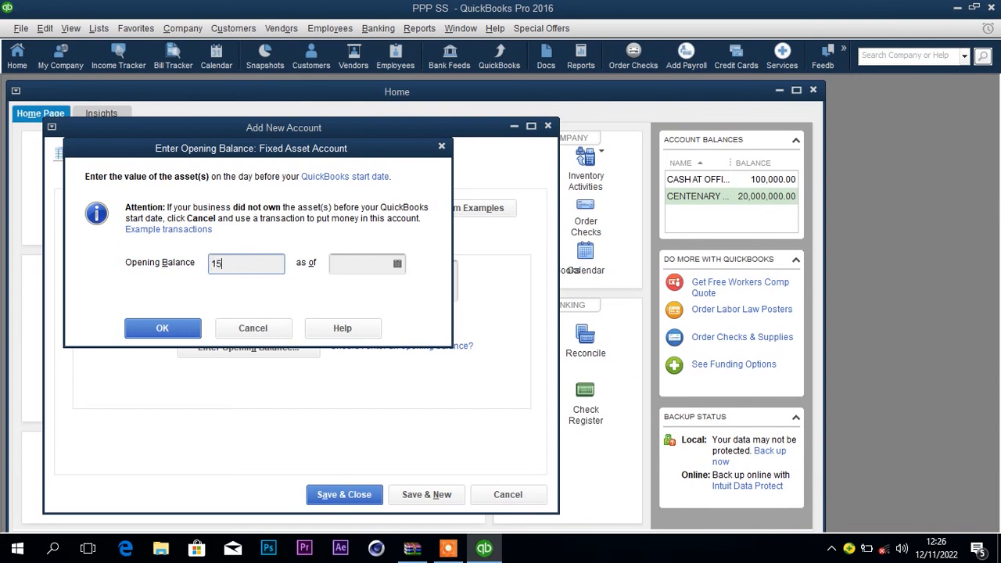
type("000")
Step: Set the opening balance's as-of date to 01/01/2022 and confirm it
left_click(348, 263)
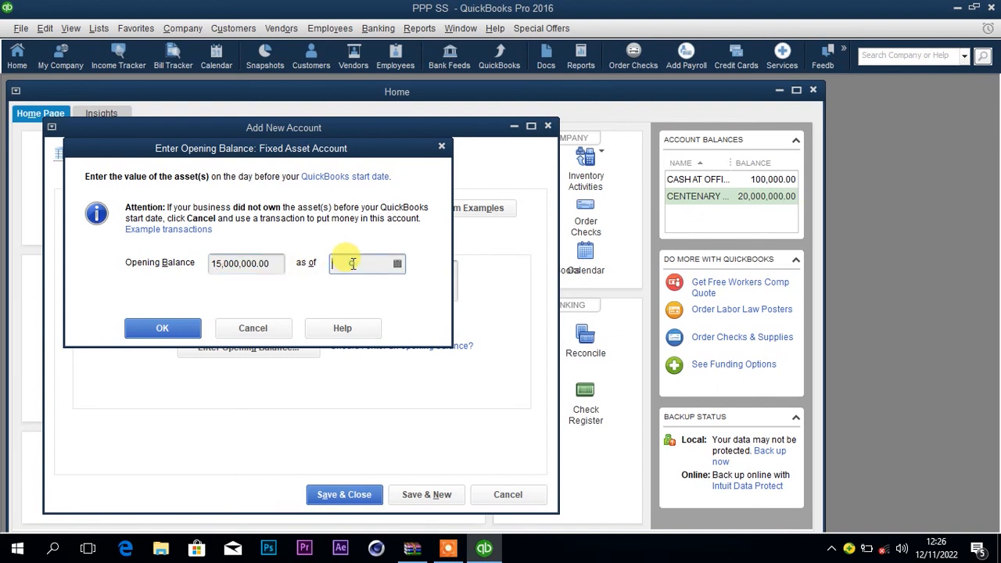
left_click(397, 265)
left_click(346, 290)
left_click(346, 290)
left_click(346, 290)
left_click(346, 290)
left_click(346, 290)
left_click(346, 291)
left_click(346, 290)
left_click(346, 290)
left_click(346, 290)
left_click(346, 290)
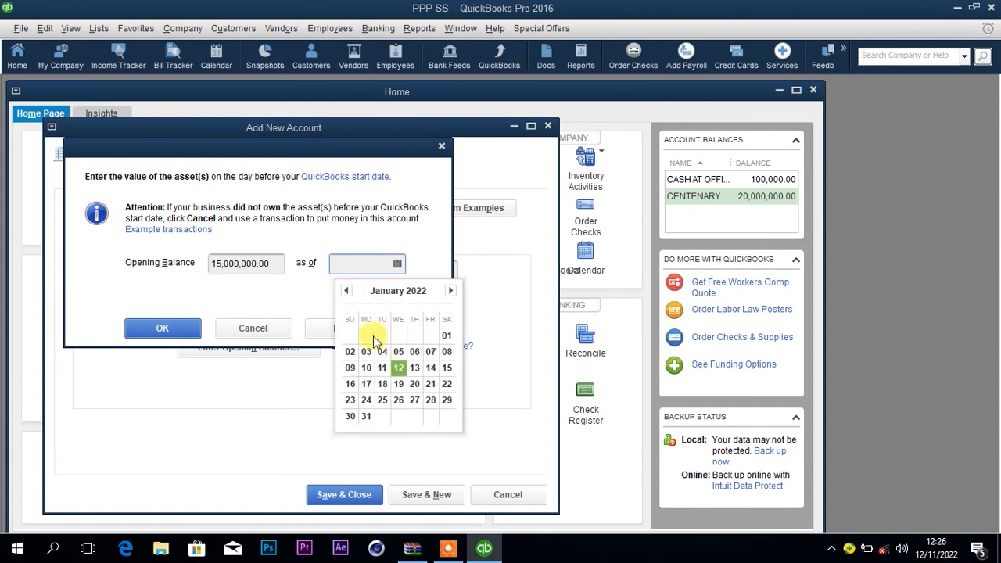
left_click(447, 338)
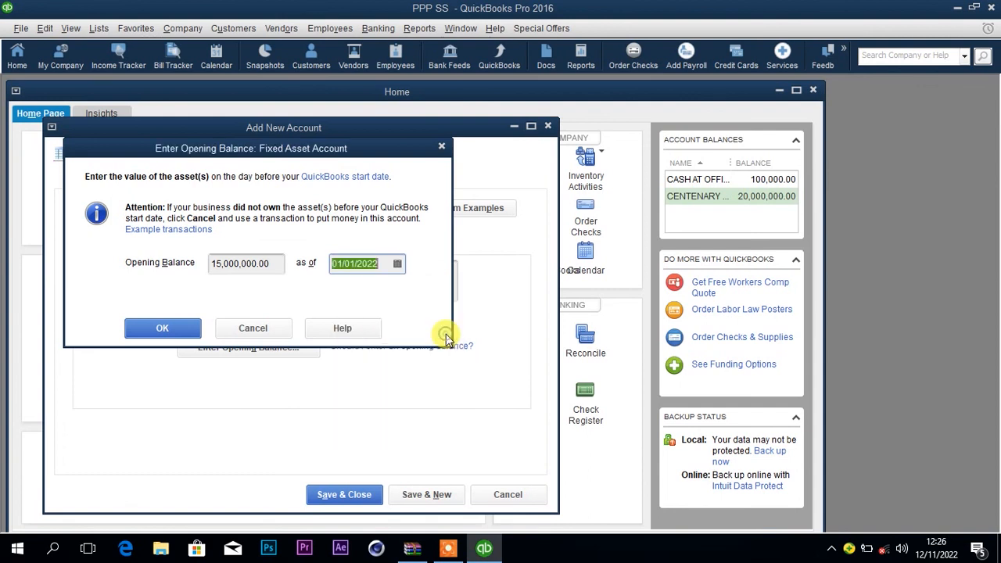
left_click(181, 332)
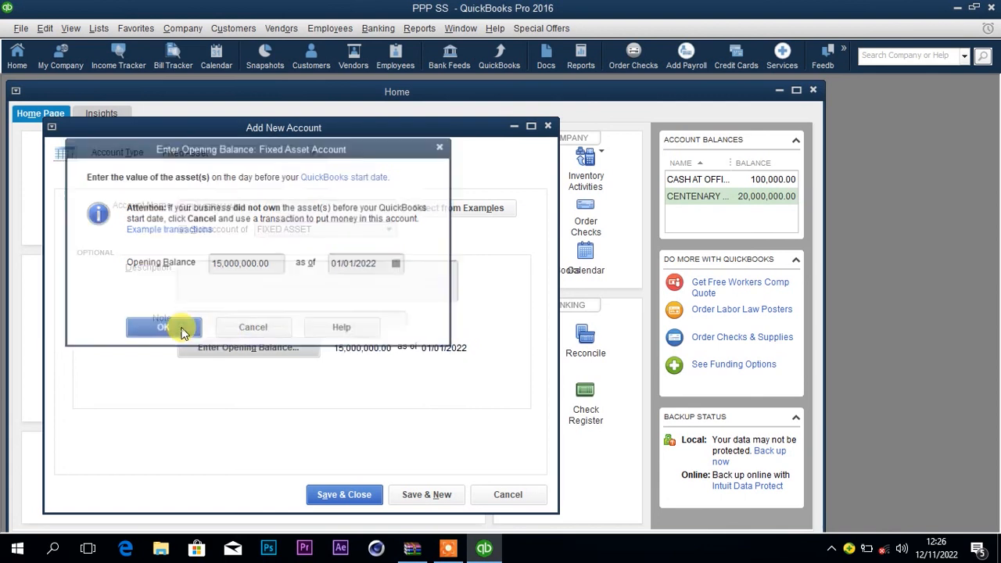
Step: Save DELIVERY VAN, accepting the past-transactions warning
left_click(342, 496)
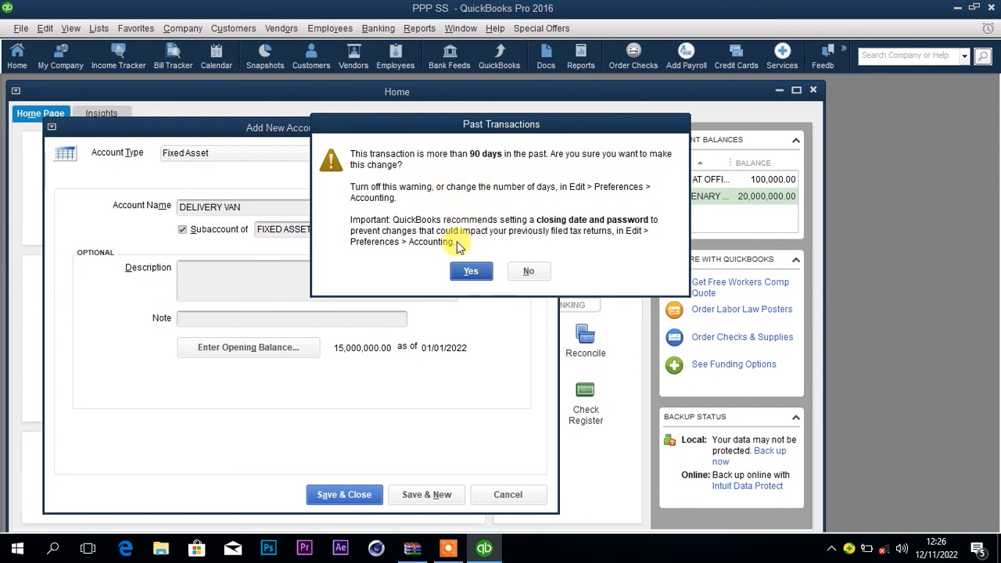
left_click(471, 271)
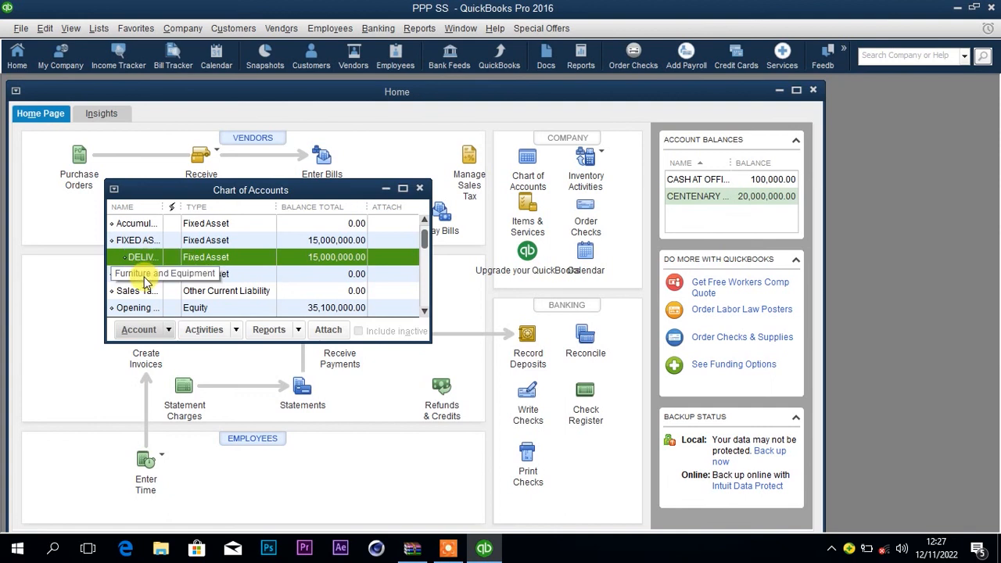
Step: Start another new Fixed Asset account
left_click(154, 327)
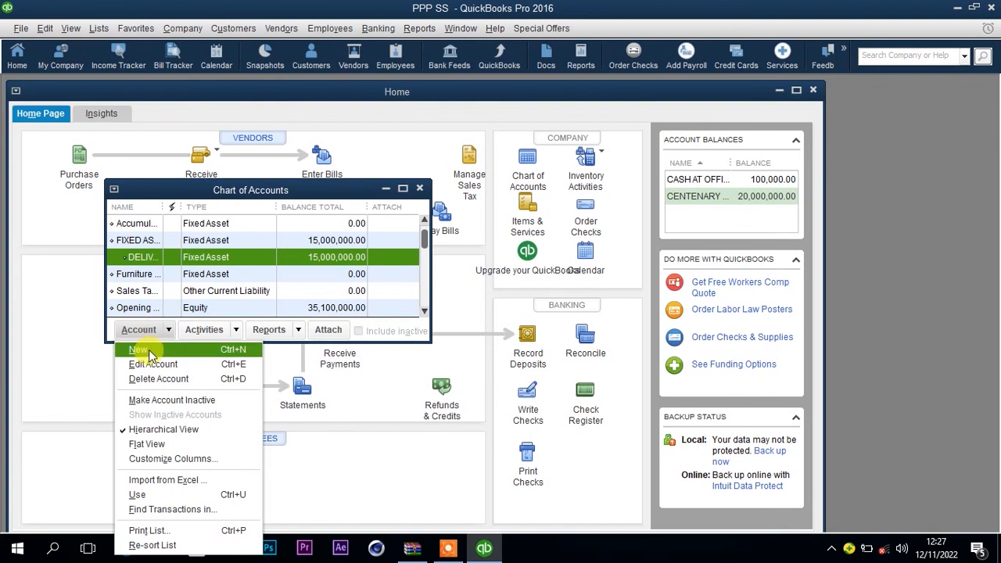
left_click(148, 350)
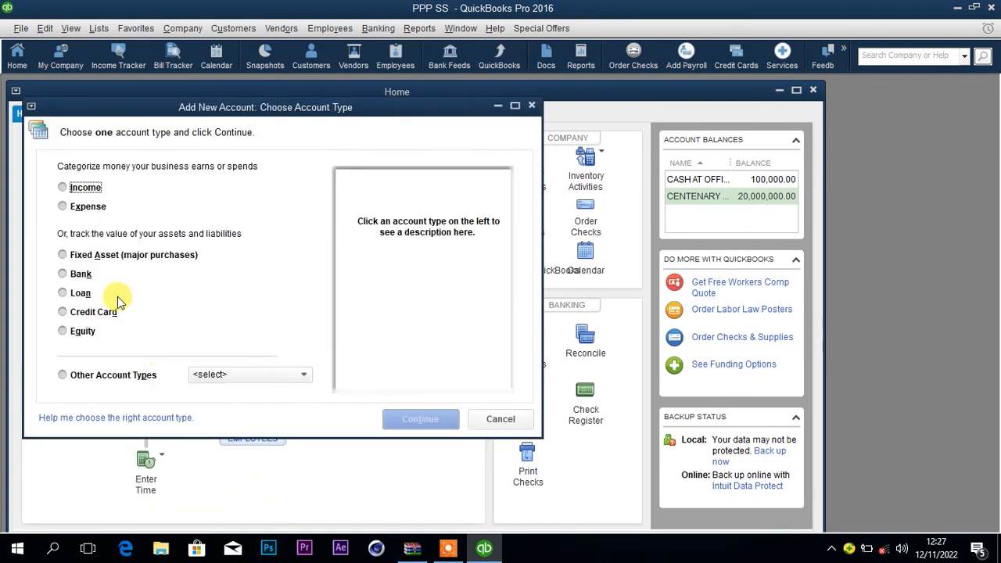
left_click(63, 256)
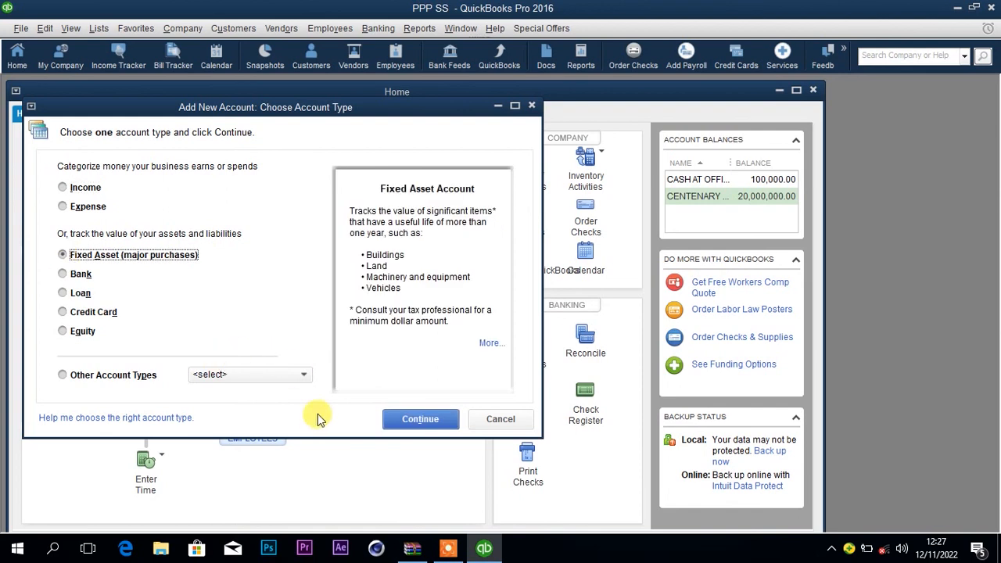
left_click(402, 418)
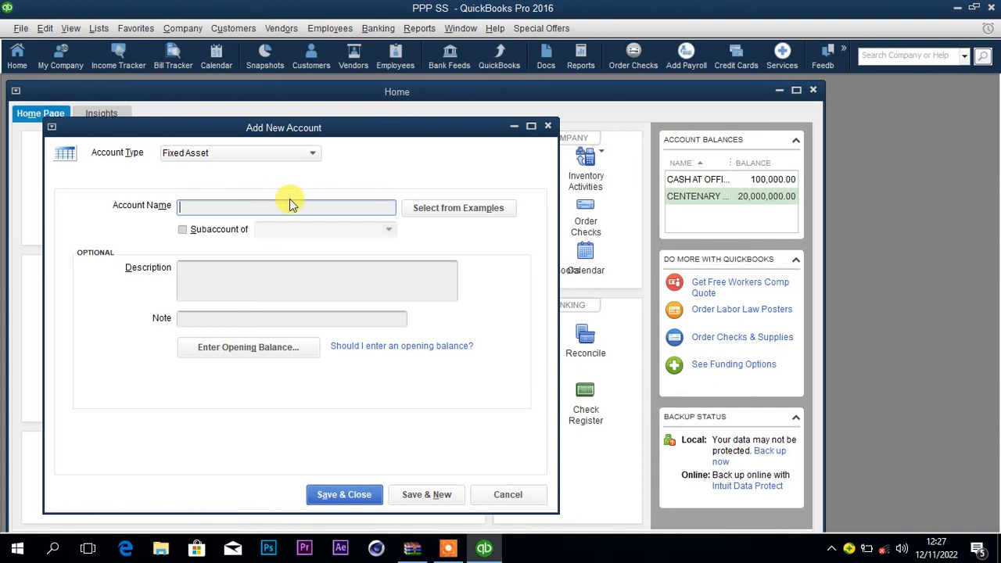
Step: Name it SCHOOL BUS and make it a subaccount of FIXED ASSET
type("S")
type("CH")
type("OOL")
type(" VA")
type("S")
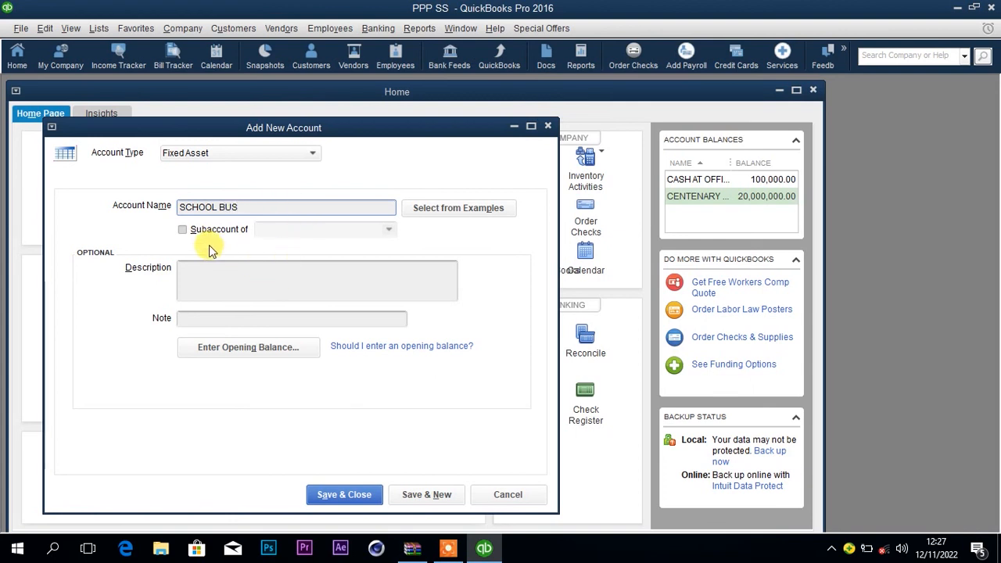
left_click(184, 232)
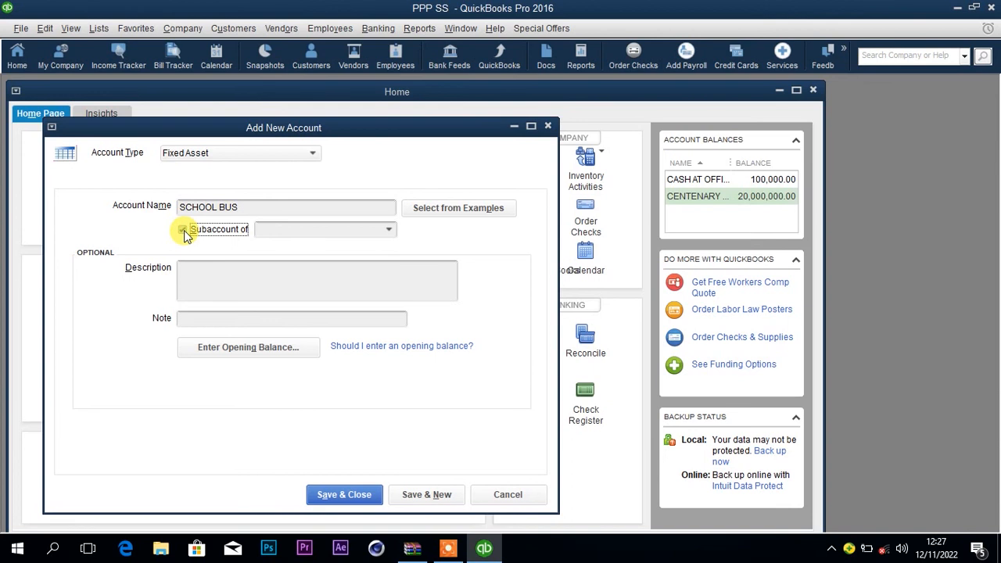
left_click(388, 230)
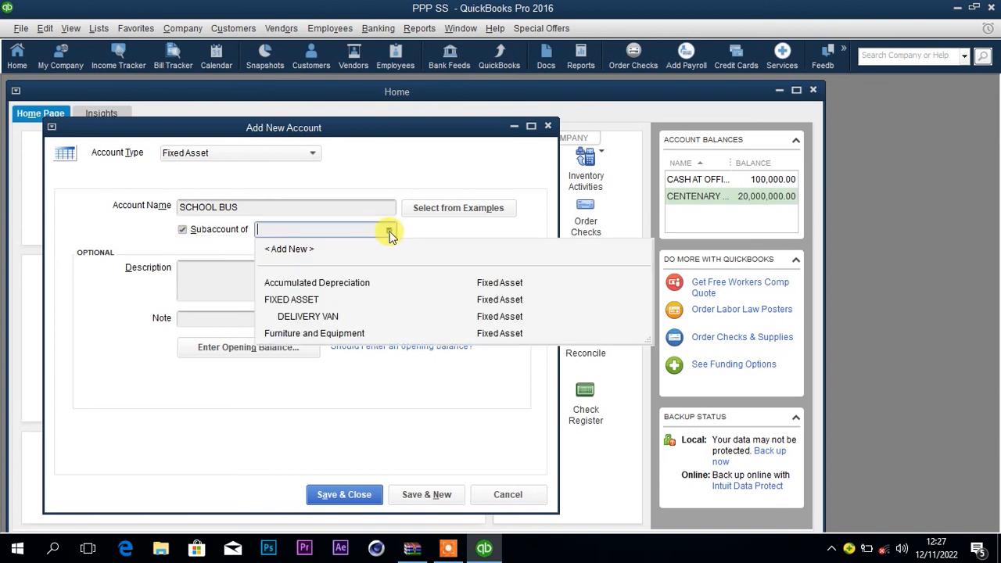
left_click(305, 301)
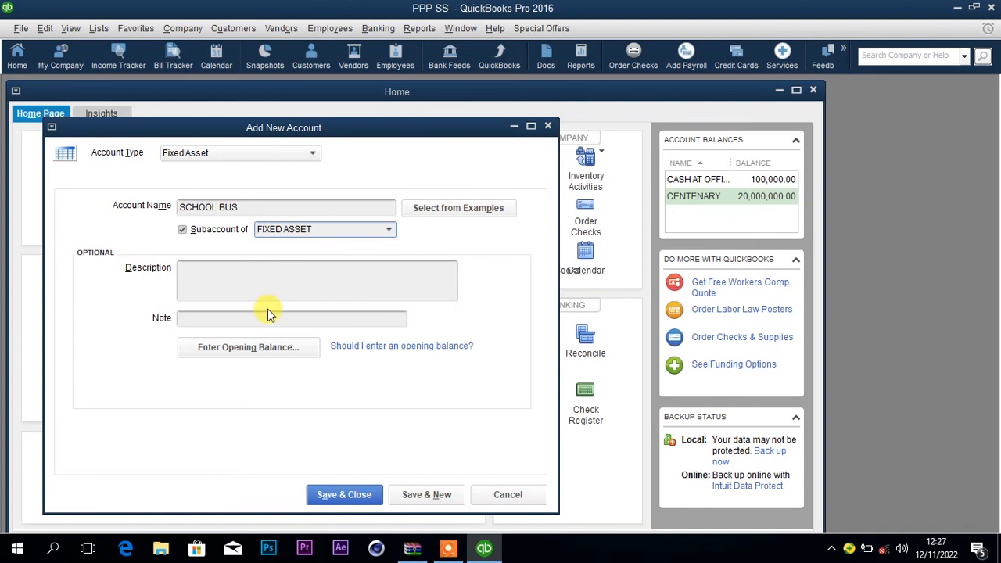
left_click(244, 276)
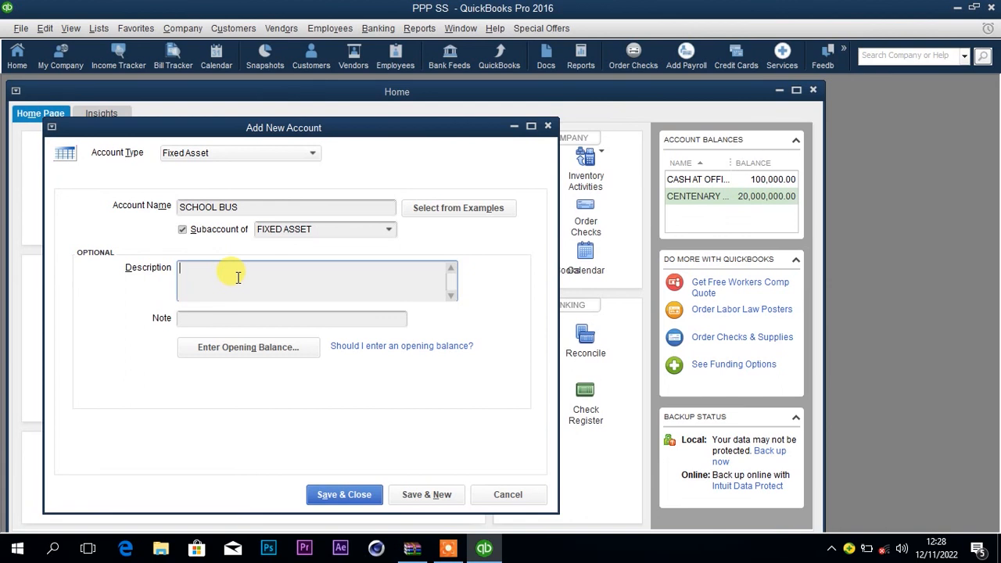
Step: Enter a 40,000,000.00 opening balance for SCHOOL BUS
left_click(227, 349)
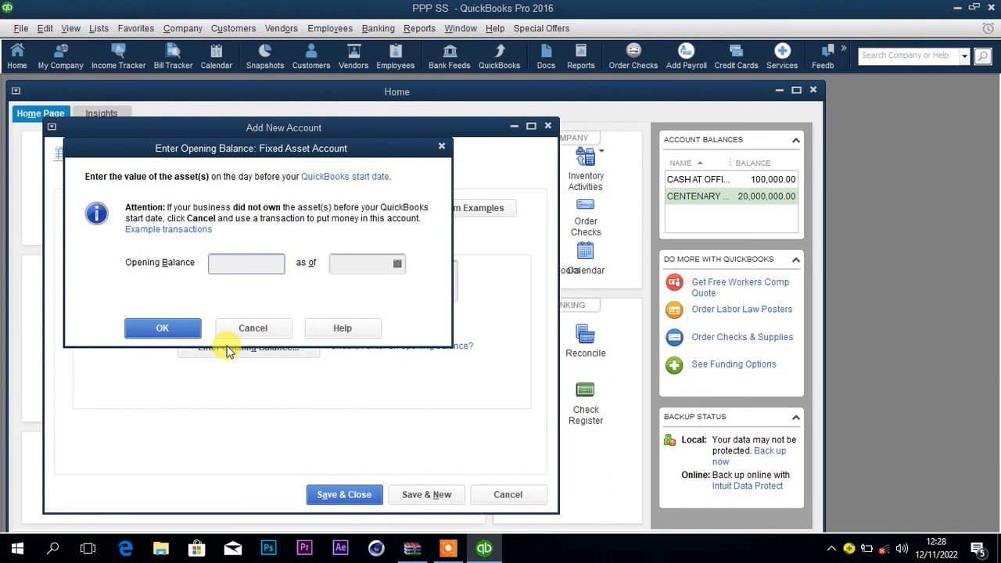
type("40")
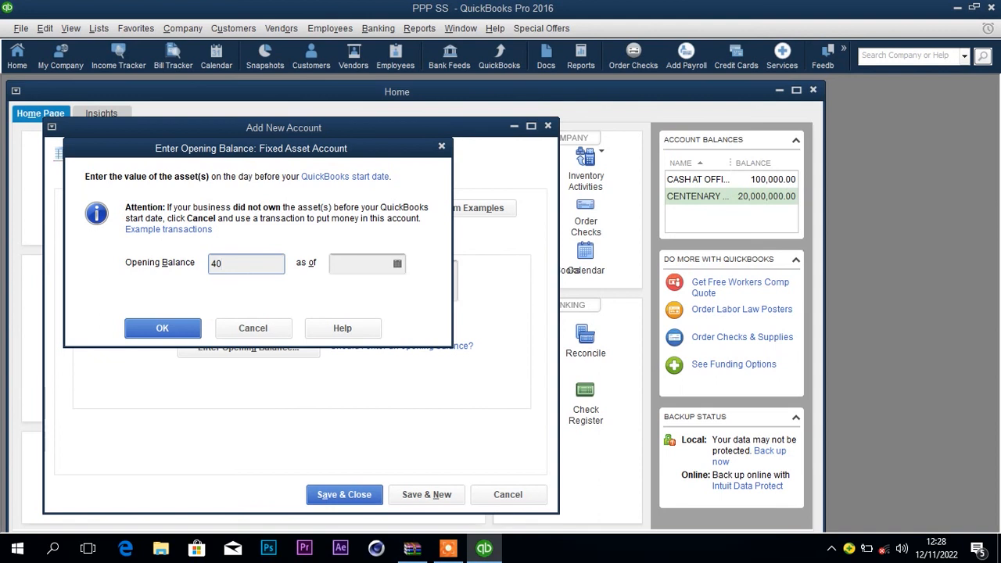
type("000000")
left_click(349, 267)
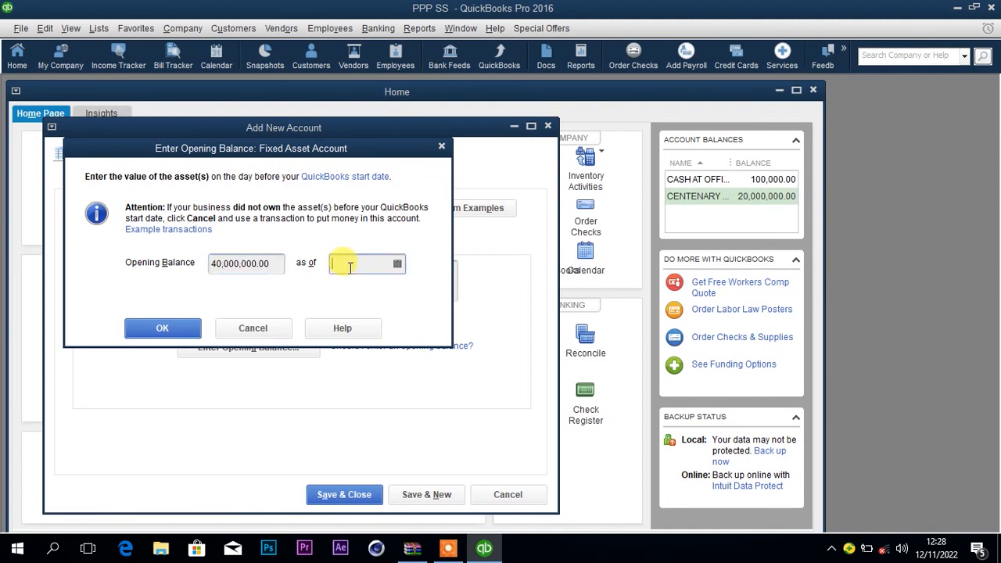
Step: Date the balance 01/01/2022, confirm it, and save the account past the warning
left_click(397, 265)
left_click(347, 291)
left_click(348, 291)
left_click(348, 292)
left_click(349, 292)
left_click(348, 291)
left_click(348, 292)
left_click(348, 292)
left_click(348, 292)
left_click(348, 291)
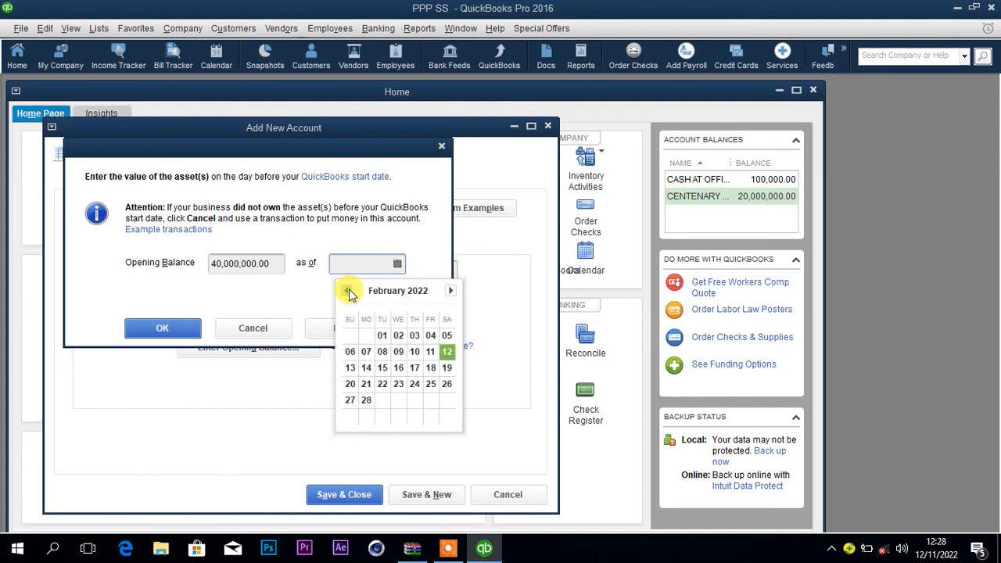
left_click(348, 292)
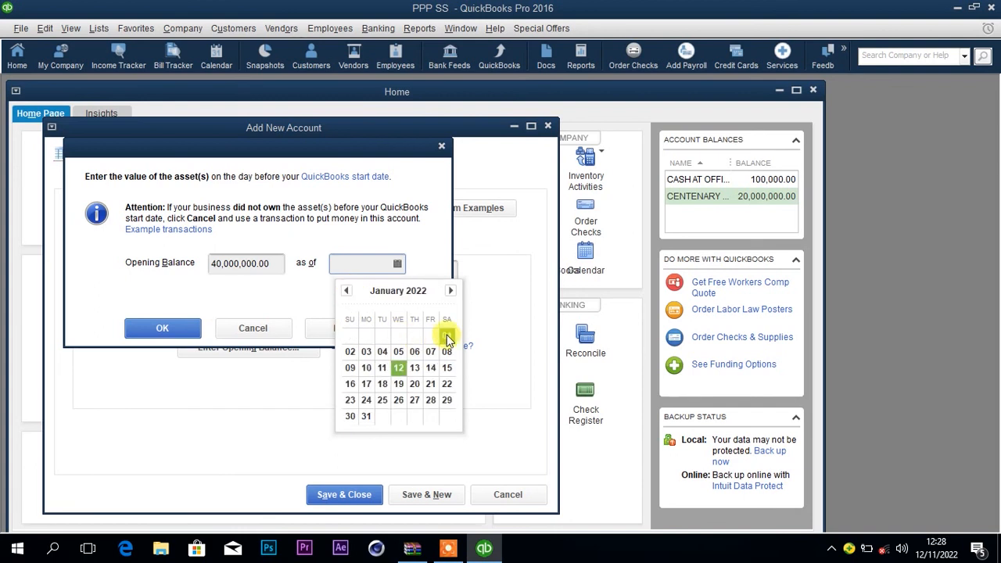
left_click(447, 336)
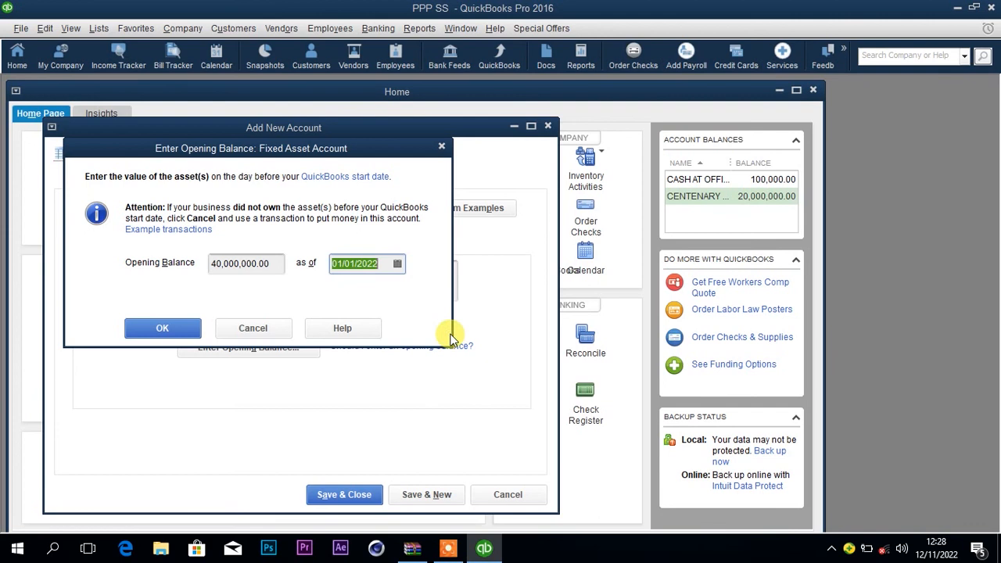
left_click(162, 329)
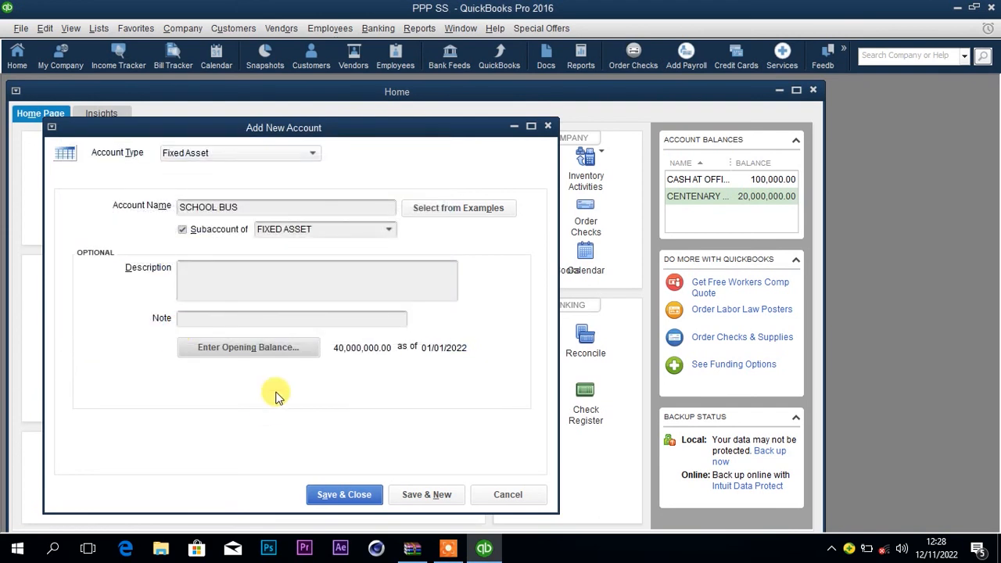
left_click(336, 501)
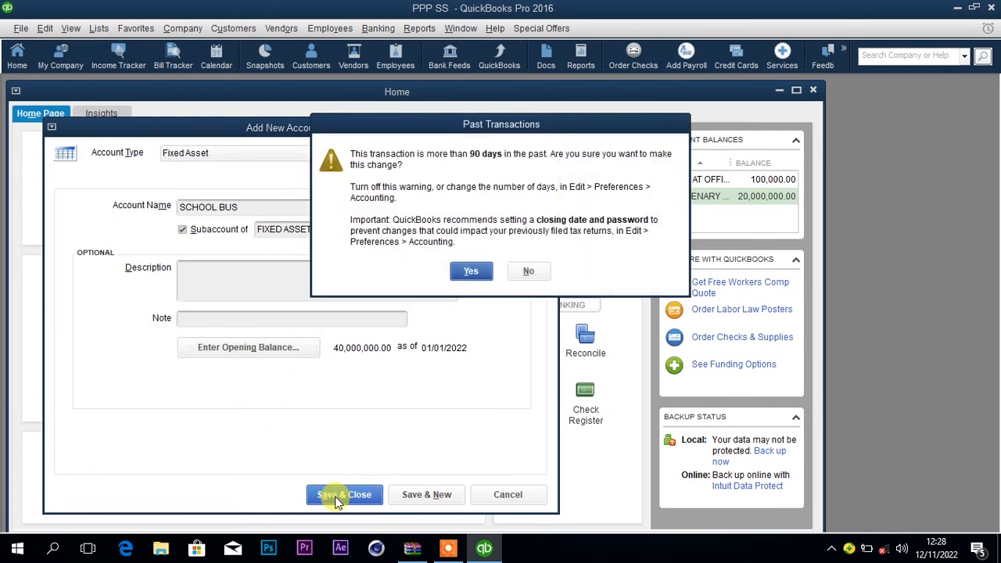
left_click(470, 271)
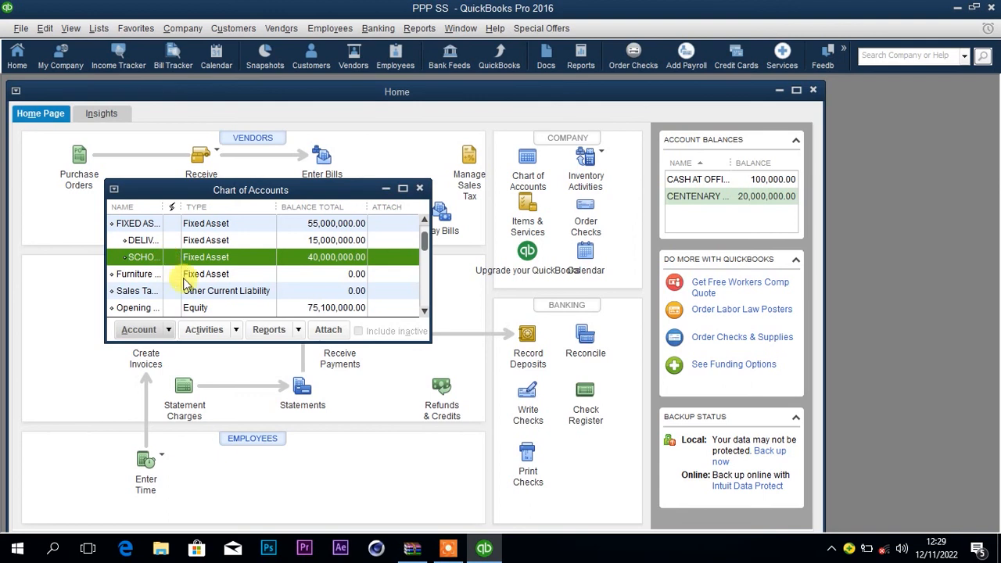
Step: Close the Chart of Accounts now showing FIXED ASSET at 55,000,000.00
left_click(419, 189)
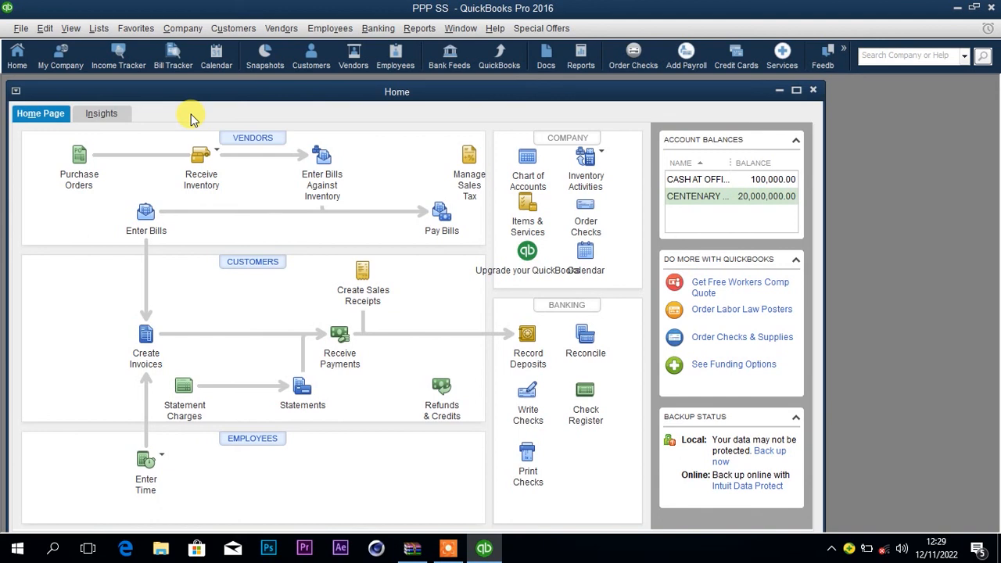
Step: Open the Item List from the Lists menu and start a new item
left_click(99, 29)
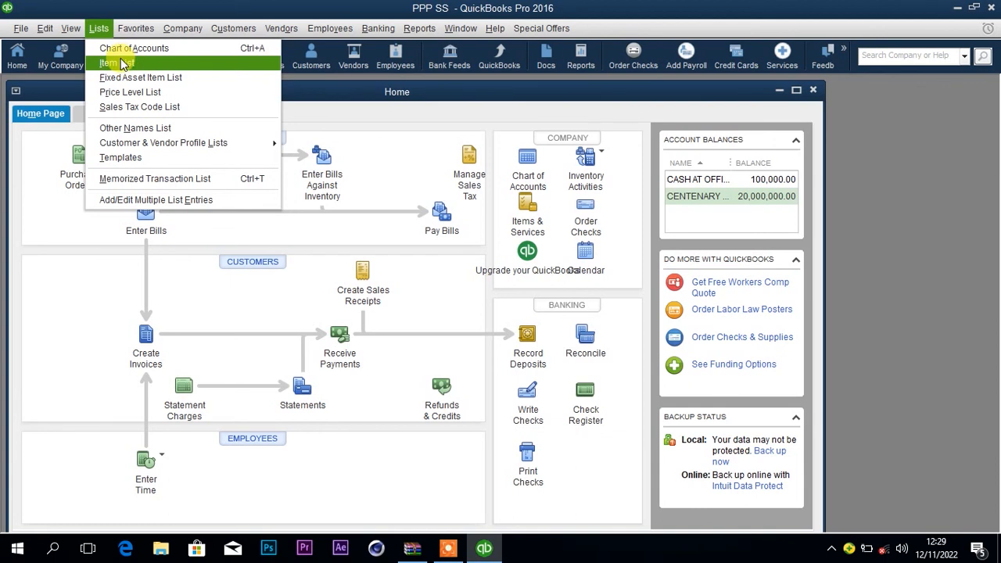
left_click(123, 64)
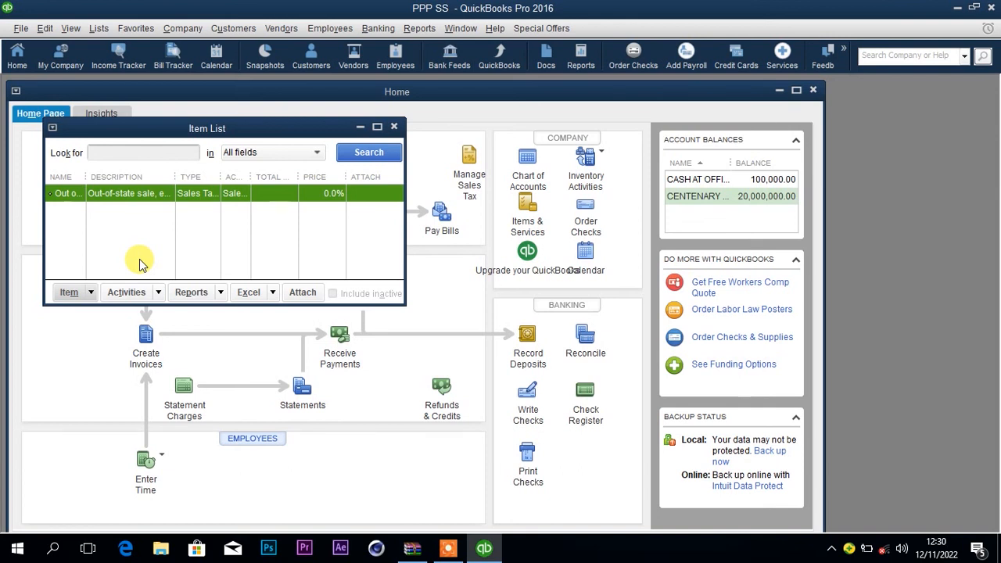
left_click(69, 300)
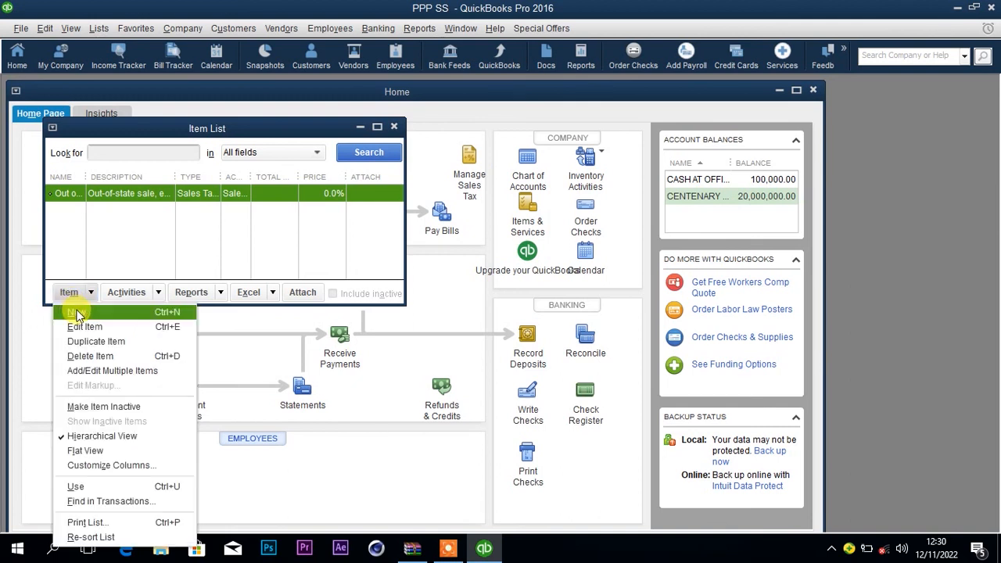
left_click(75, 313)
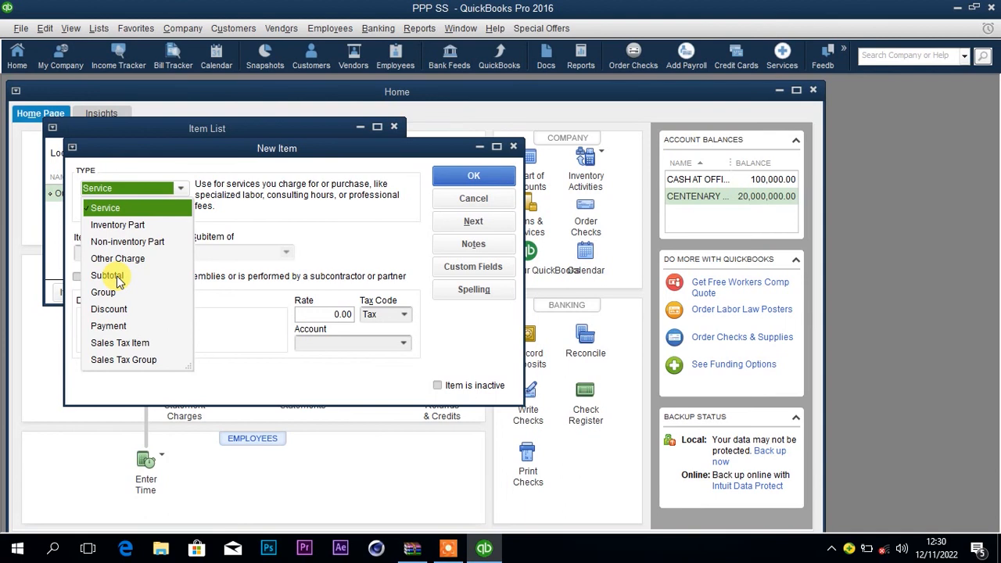
Step: Enter a Service item named TUITION with a rate of 450,000.00
left_click(120, 206)
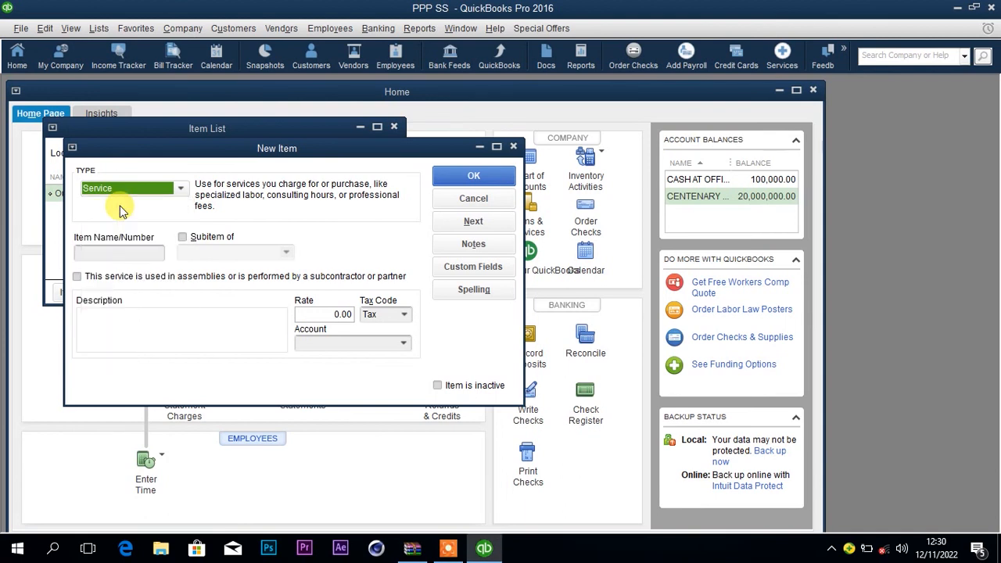
left_click(109, 251)
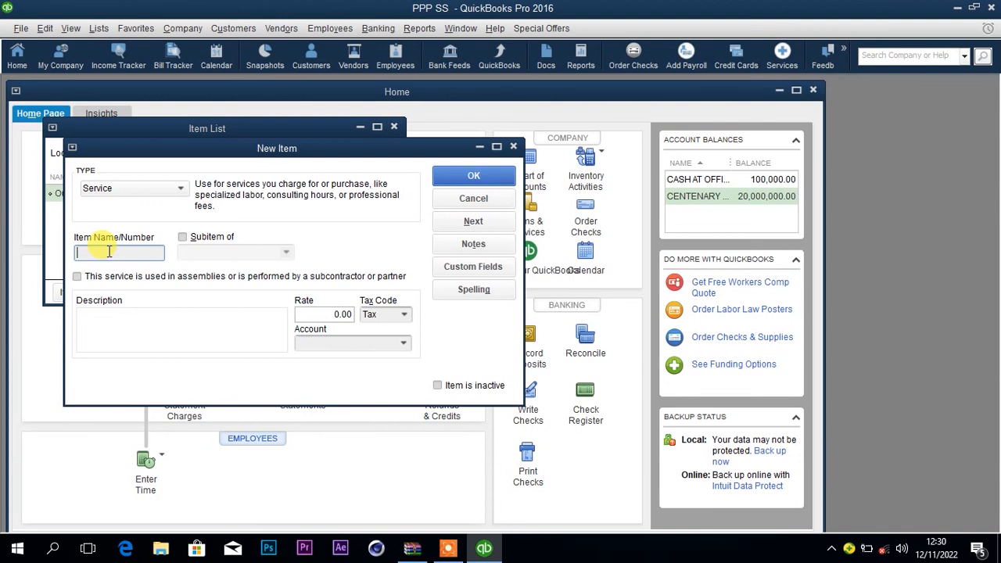
type("TUITION")
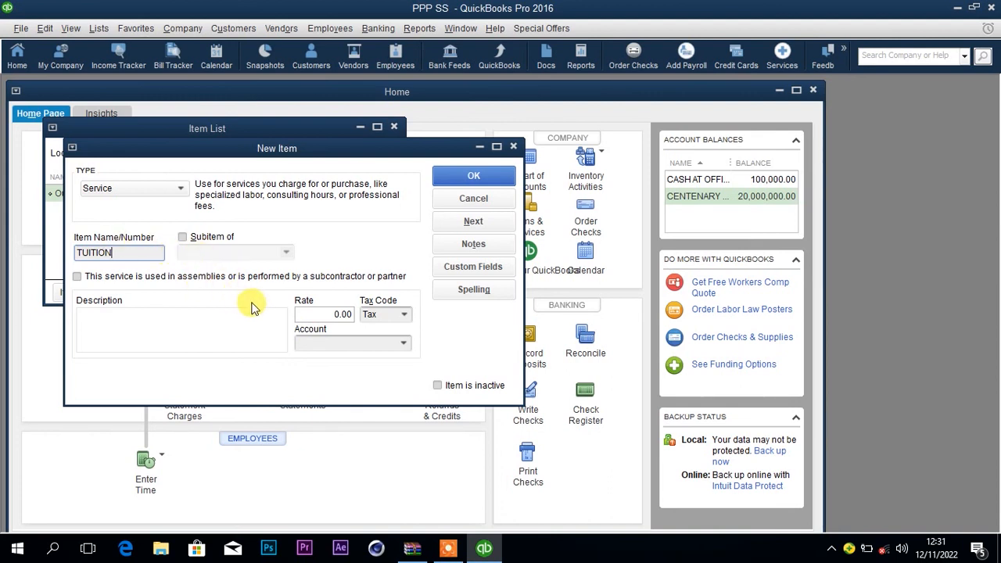
left_click(317, 311)
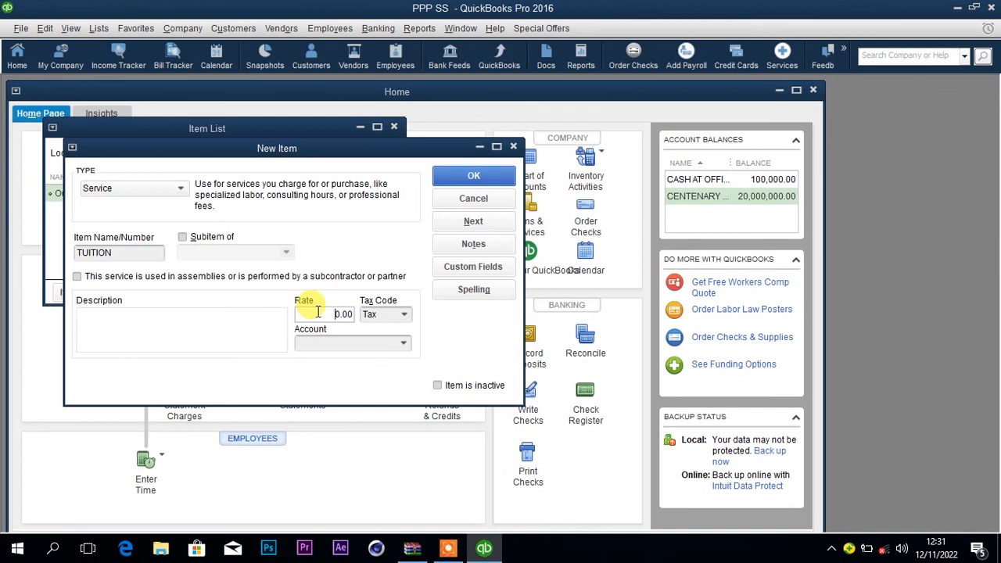
type("4")
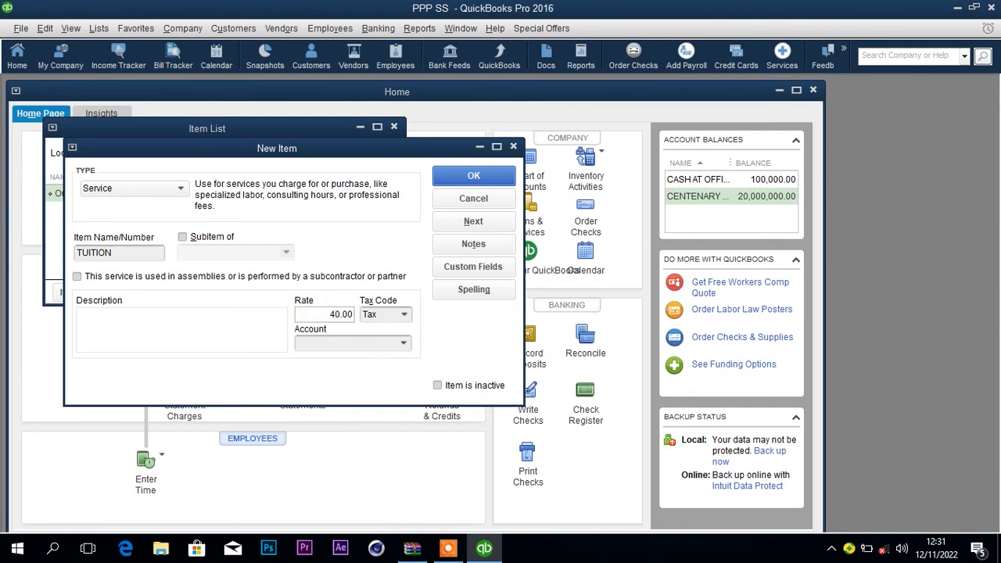
type("5000")
left_click(332, 341)
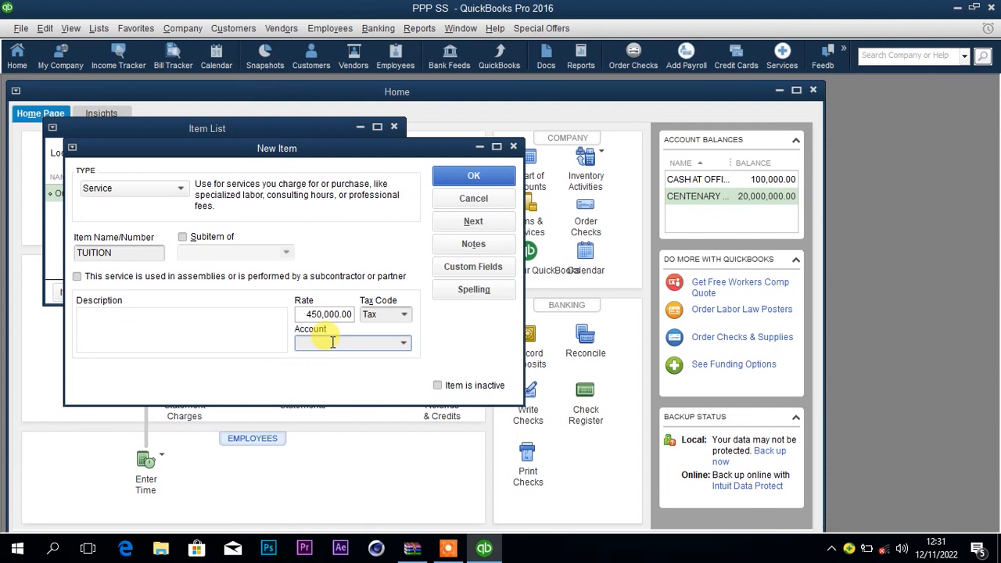
left_click(134, 253)
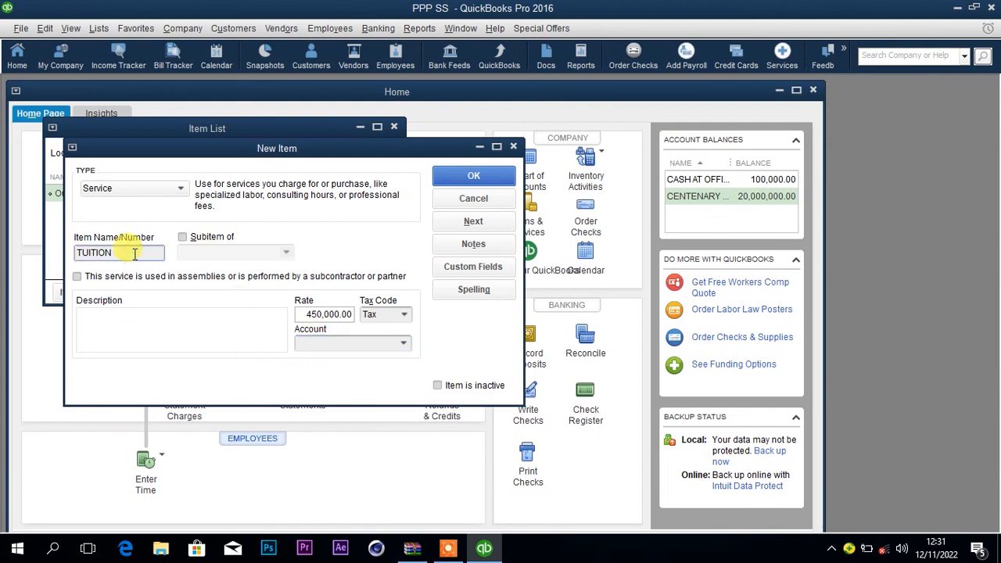
Step: Enter TUITION INCOME as the TUITION item's account and save it as a new Income account
left_click(351, 340)
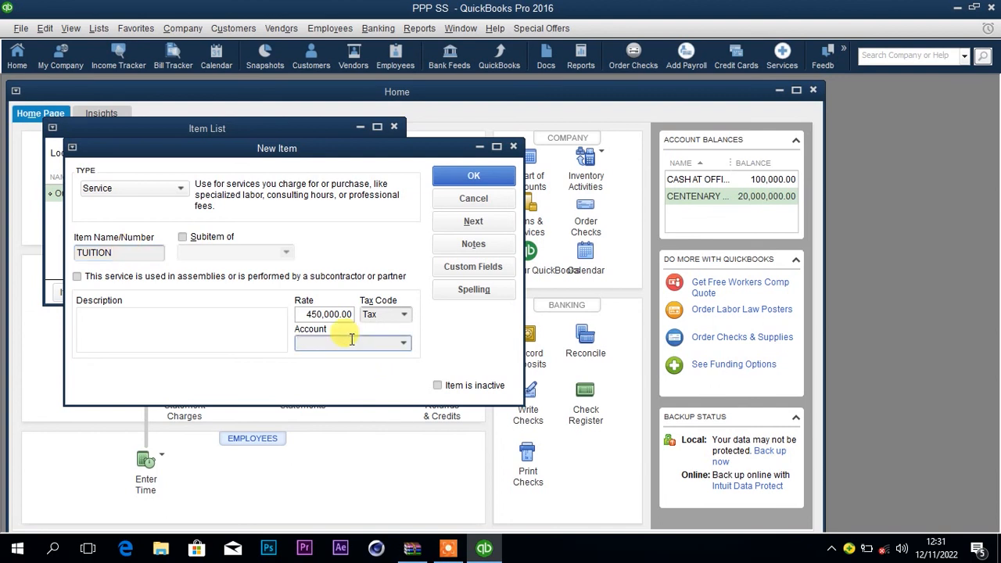
type("TUI")
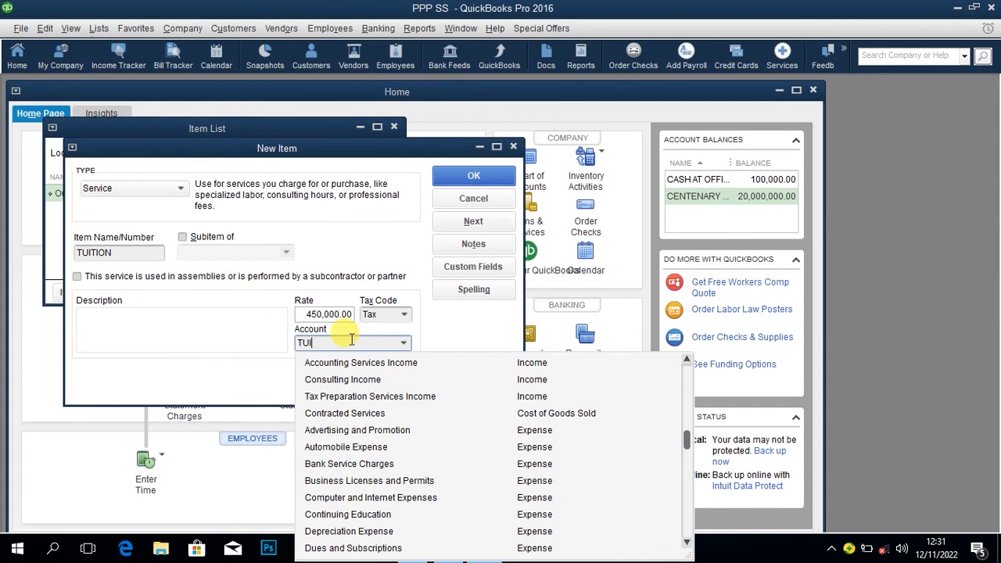
type("TION")
type("INCOME")
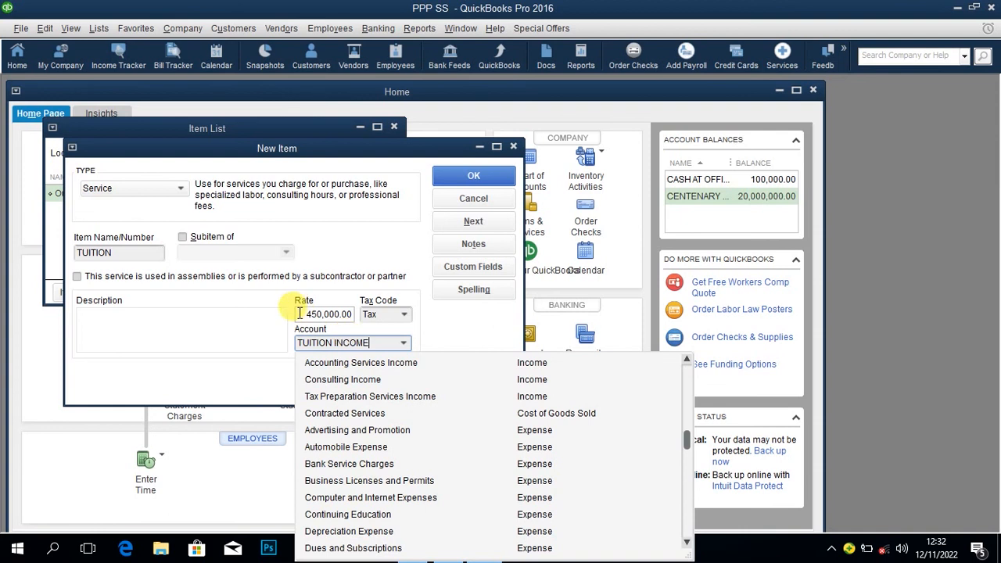
key("Tab")
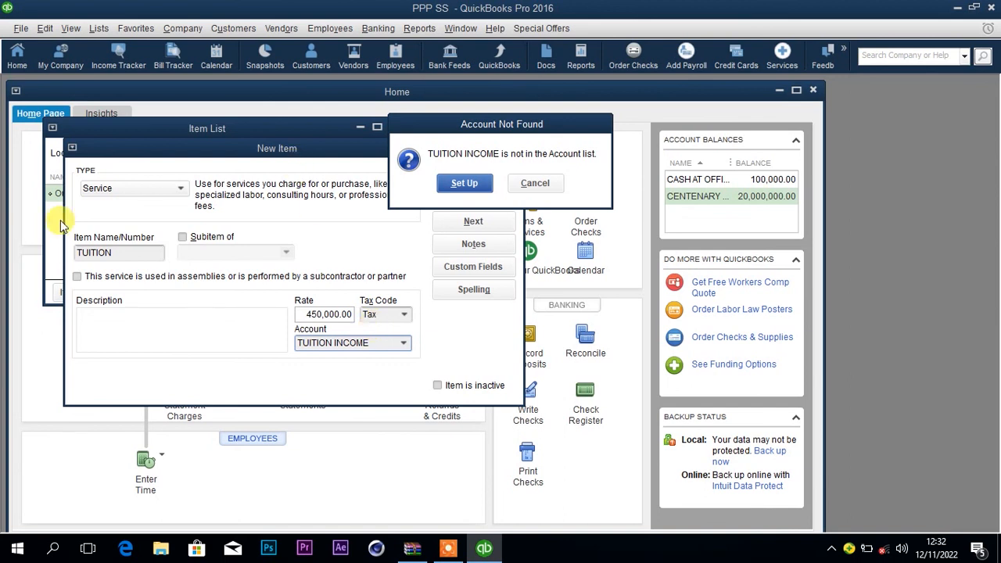
left_click(463, 183)
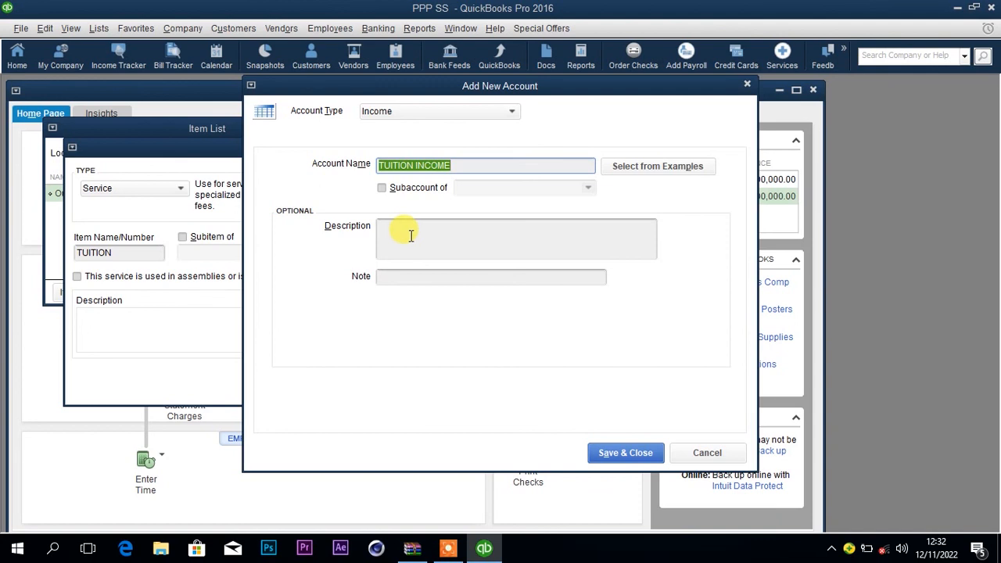
left_click(617, 454)
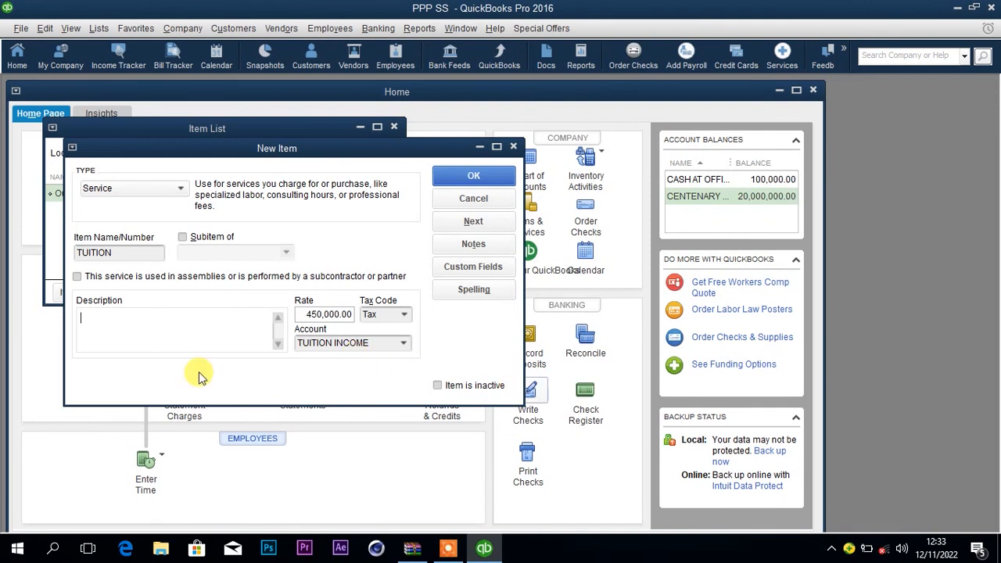
Step: Save the TUITION item and start a new Service item named DEV'T FEES
left_click(476, 177)
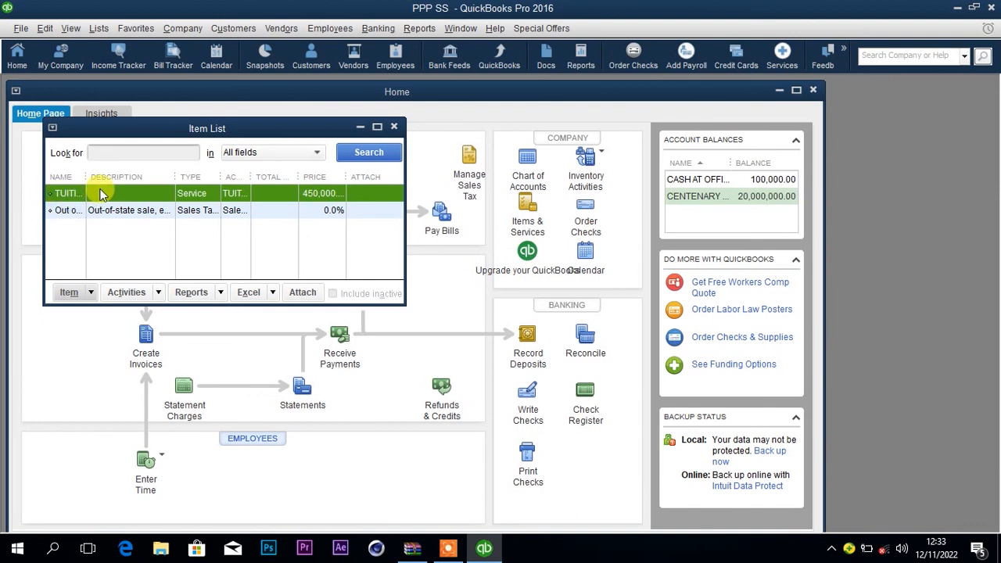
left_click(72, 292)
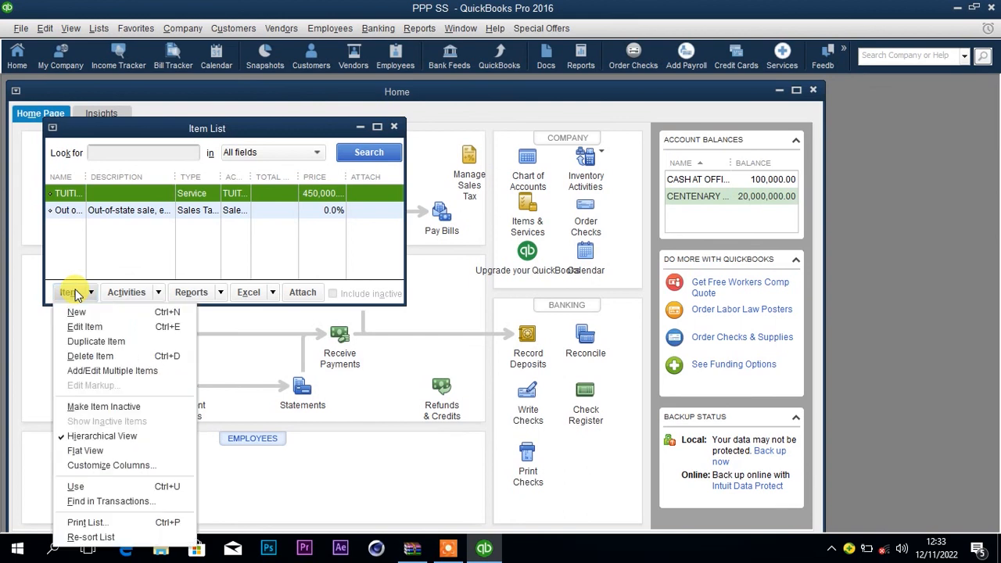
left_click(80, 311)
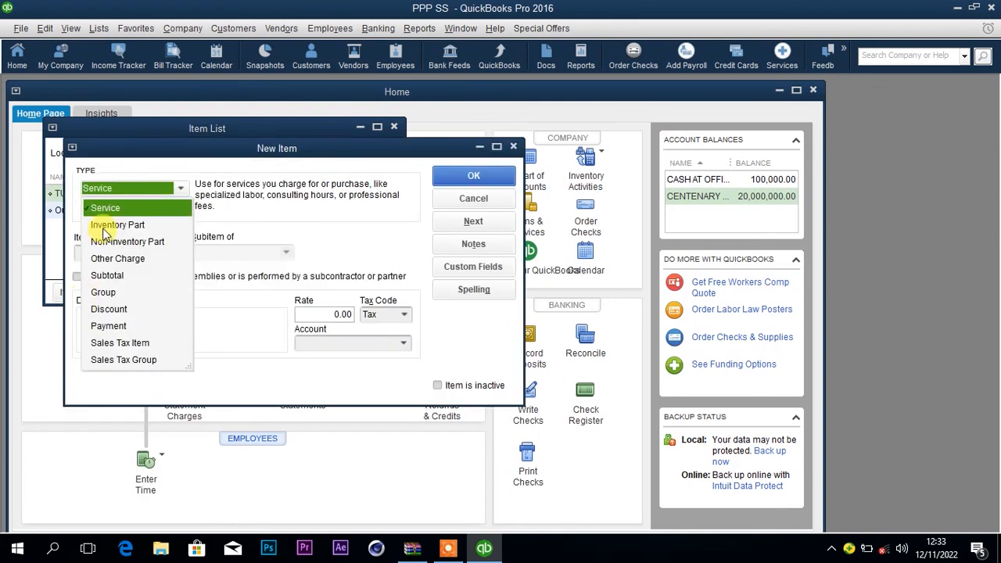
left_click(105, 207)
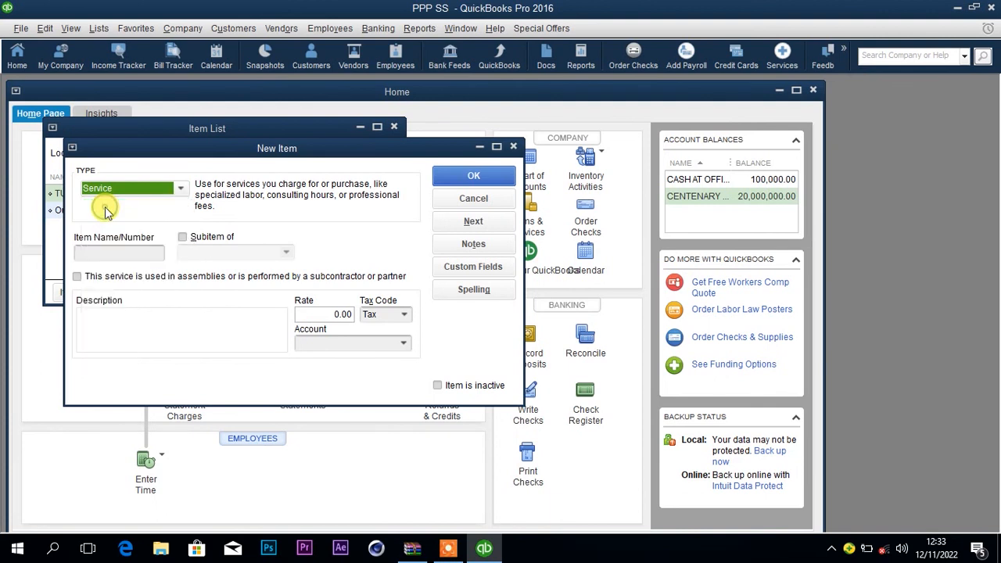
left_click(112, 251)
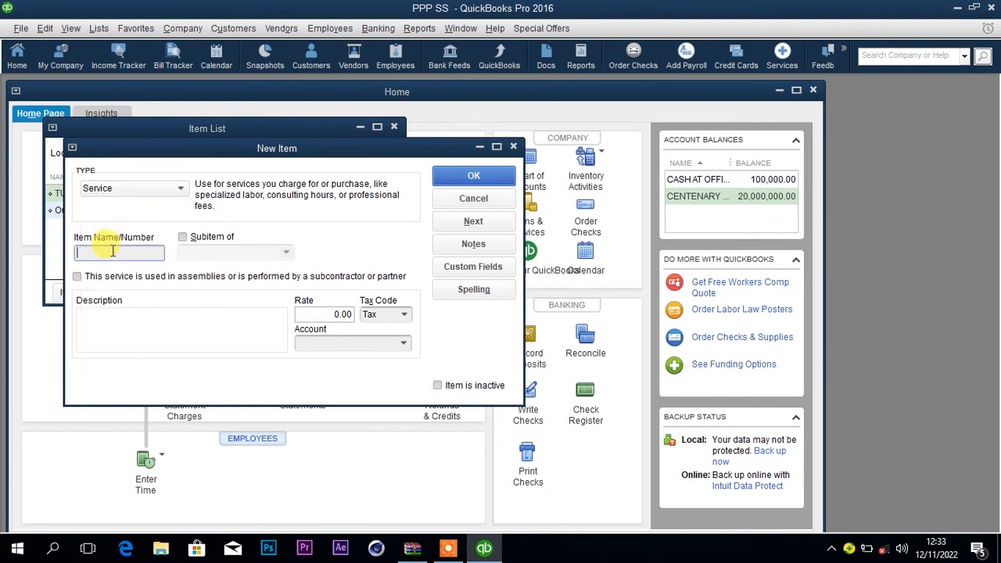
type("DEV")
type("'T FEES")
left_click_drag(130, 251, 81, 268)
key("ctrl+c")
Step: Give DEV'T FEES a 50,000.00 rate and a new DEV'T INCOME account, then save it
left_click(312, 315)
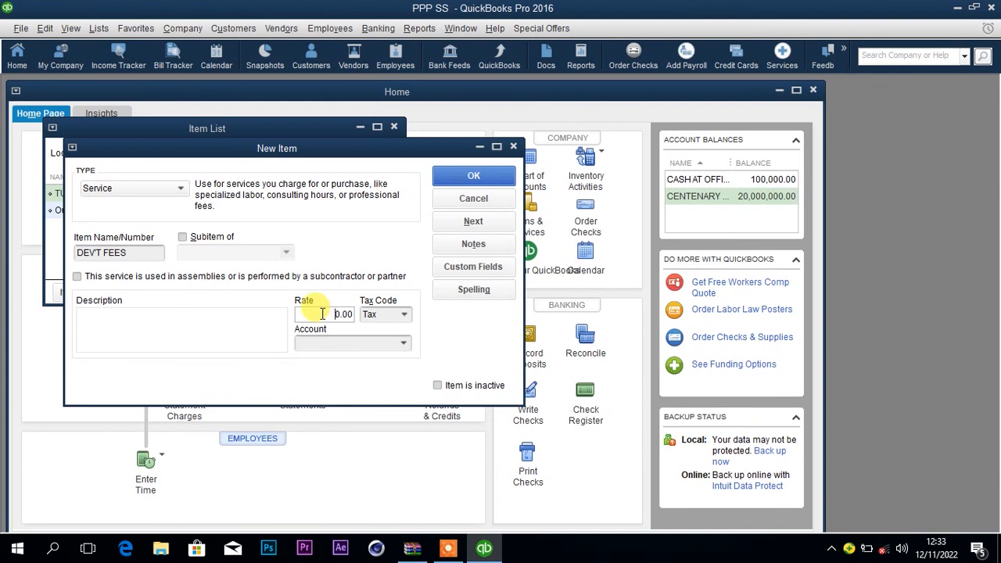
type("5000")
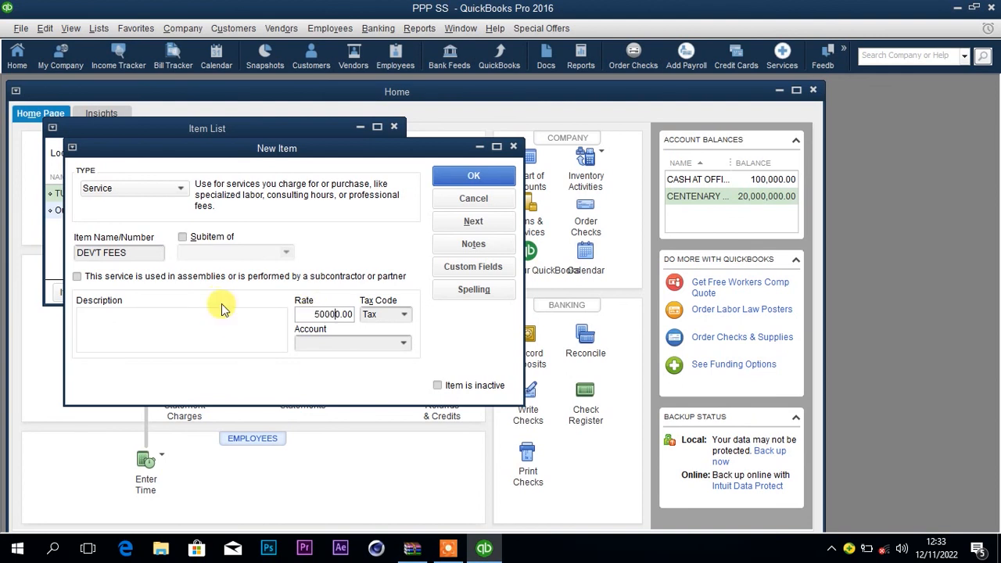
left_click(311, 344)
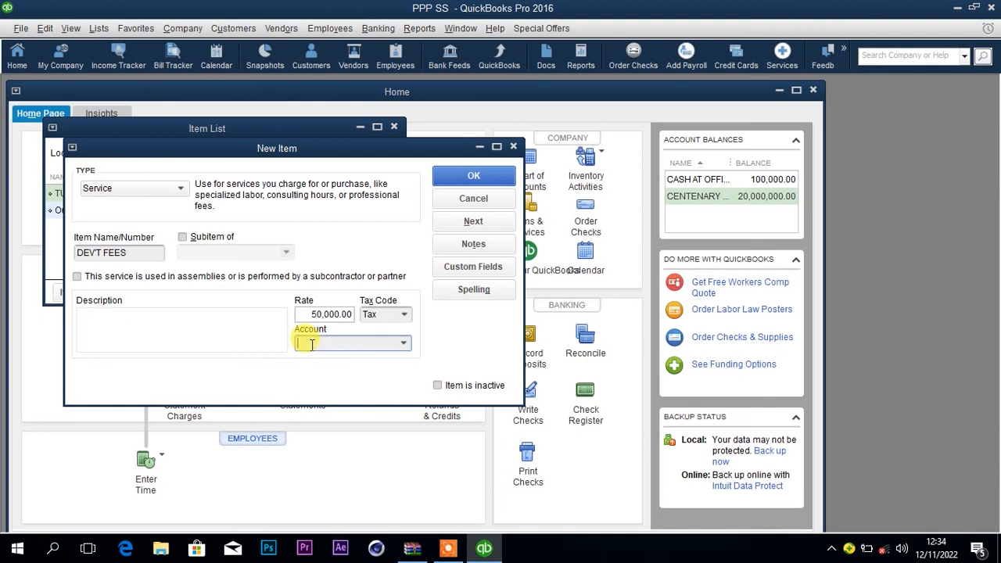
key("ctrl+v")
key("BackSpace")
key("BackSpace")
key("BackSpace")
key("BackSpace")
type("INCOME")
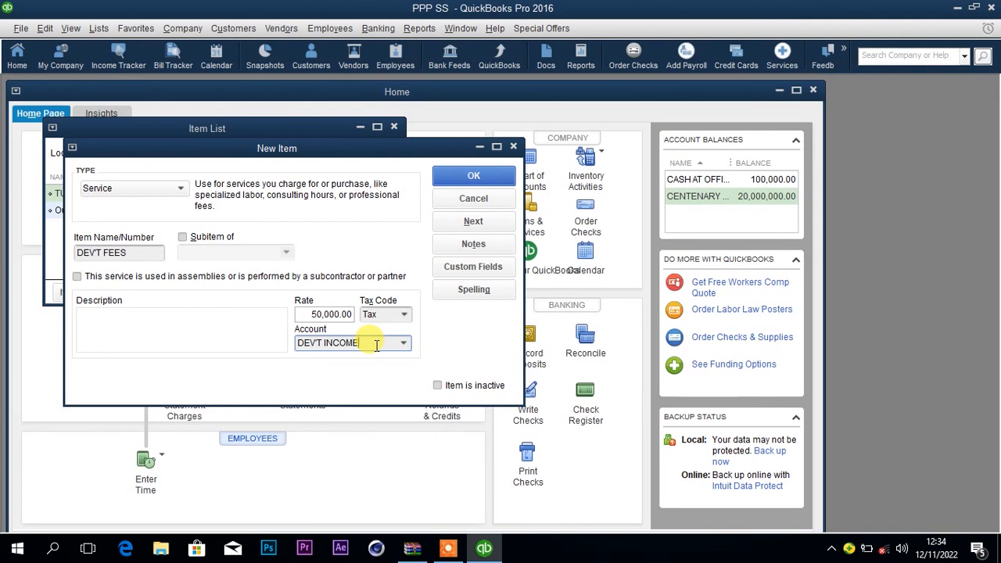
left_click(456, 181)
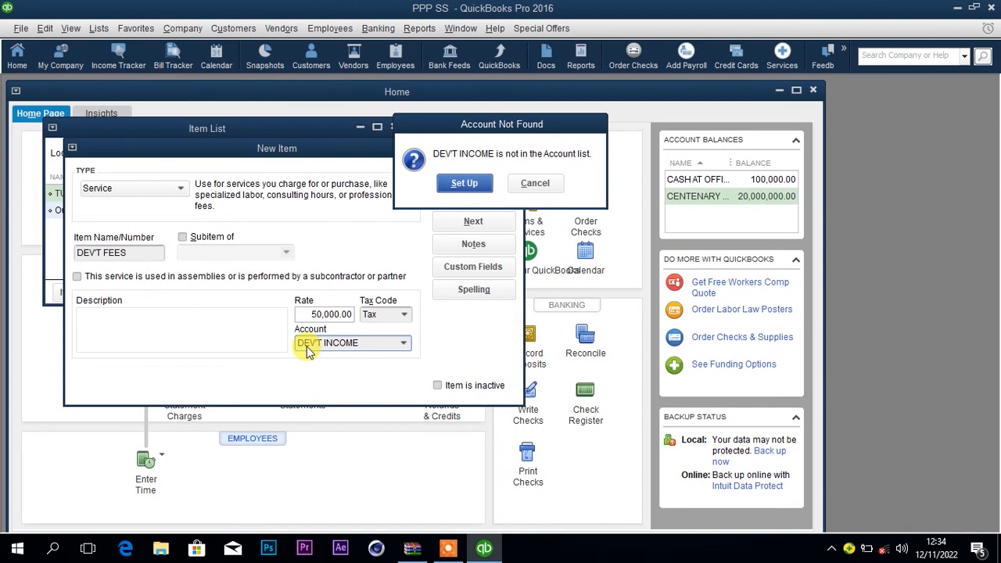
left_click(463, 184)
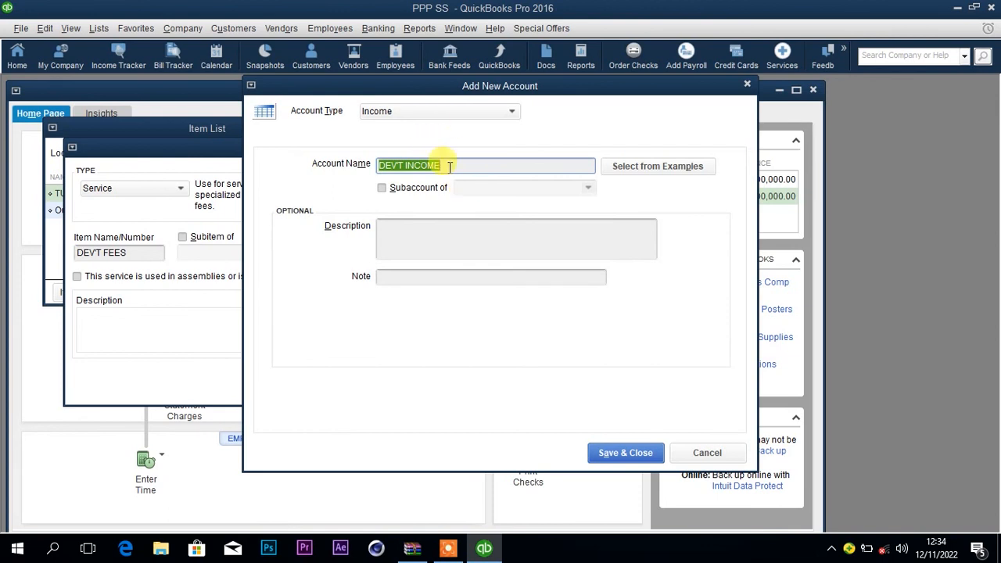
left_click(598, 456)
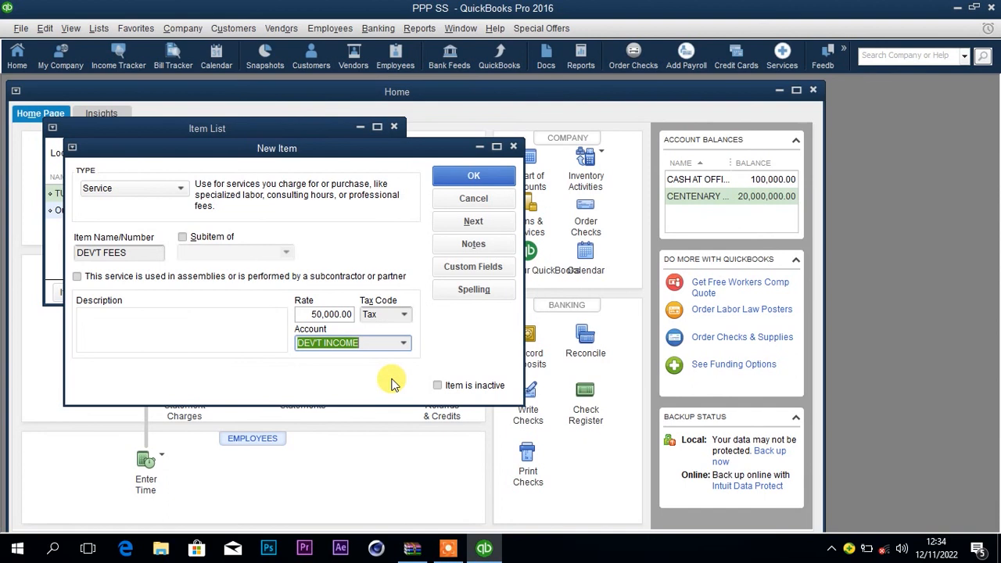
left_click(480, 176)
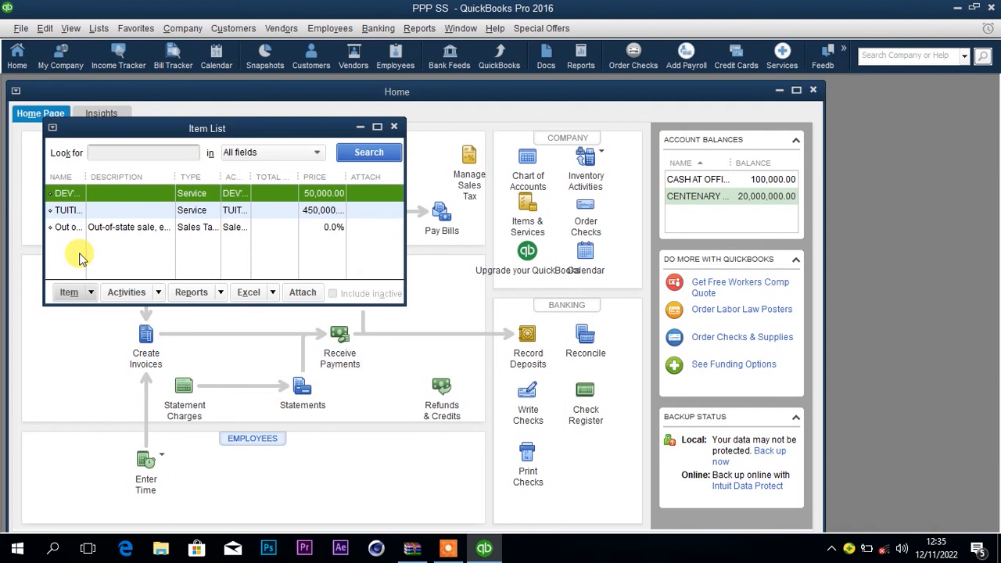
Step: Create a new Inventory Part named BOOKS and type BOOKS INCOME as its income account
left_click(72, 294)
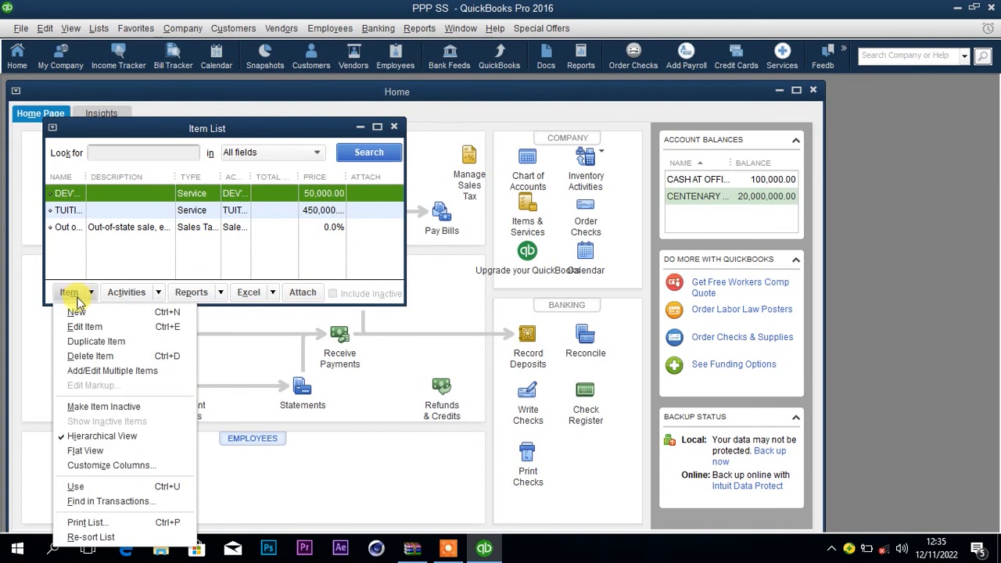
left_click(82, 312)
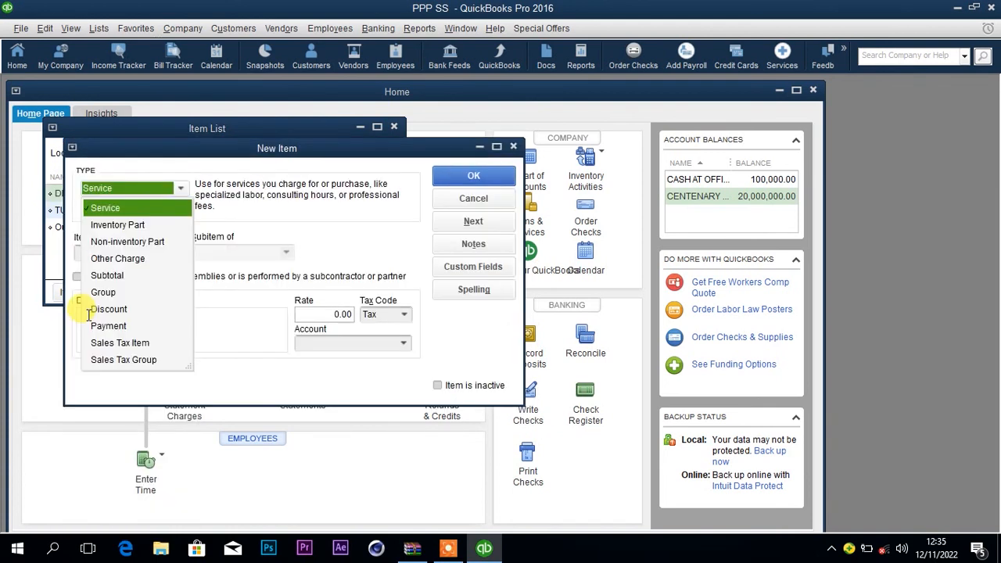
left_click(114, 225)
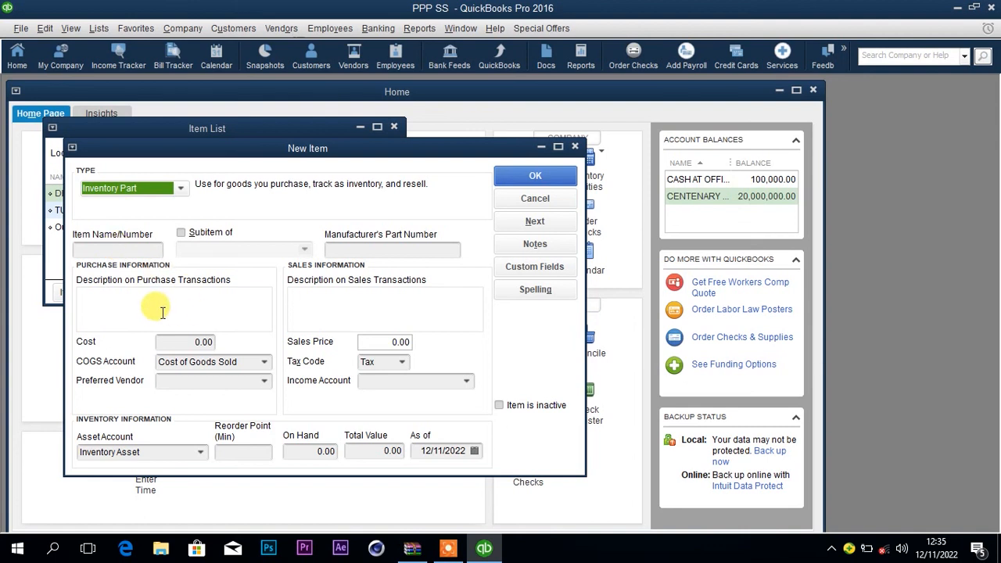
left_click(123, 250)
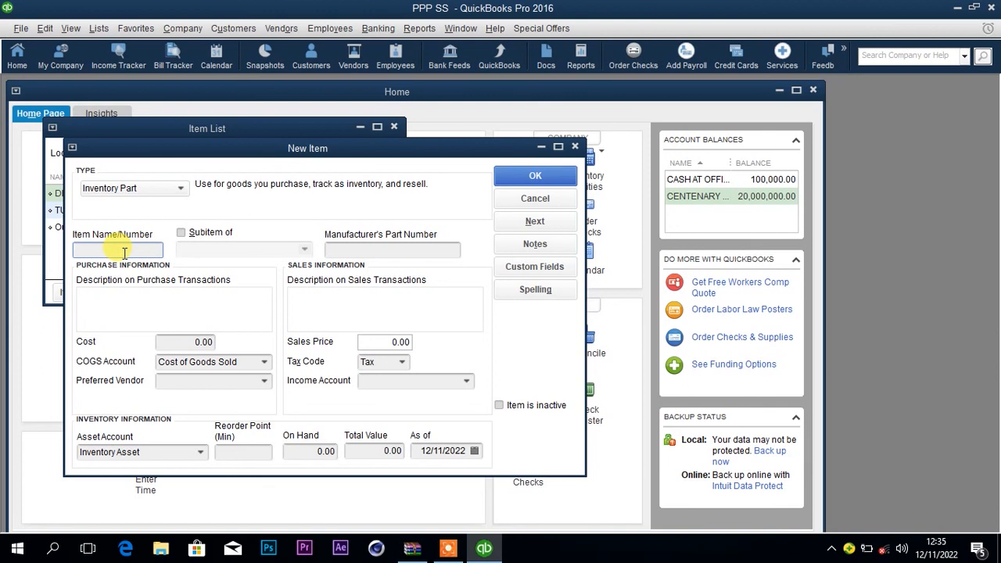
type("BOOK")
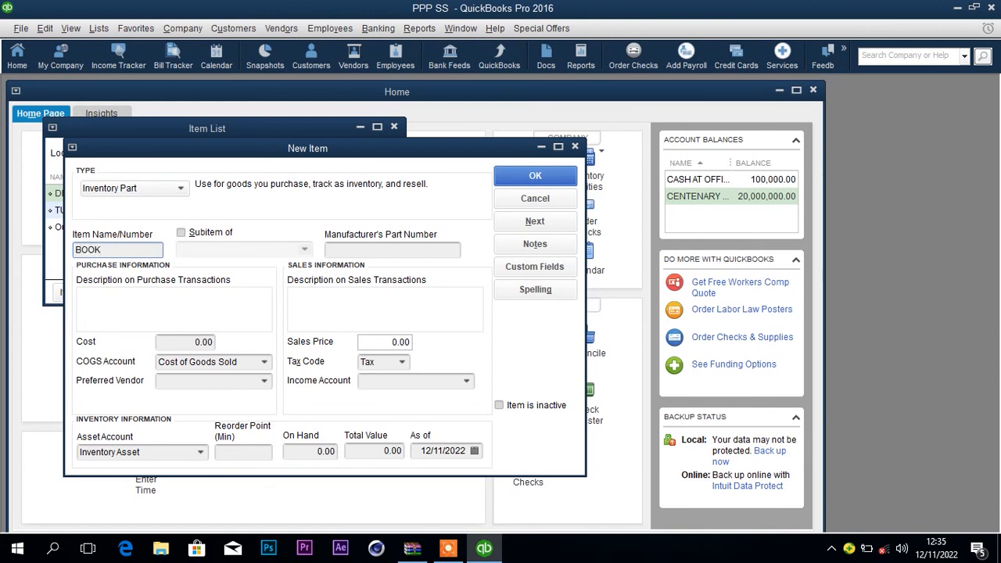
type("S")
left_click_drag(121, 248, 76, 250)
key("ctrl+c")
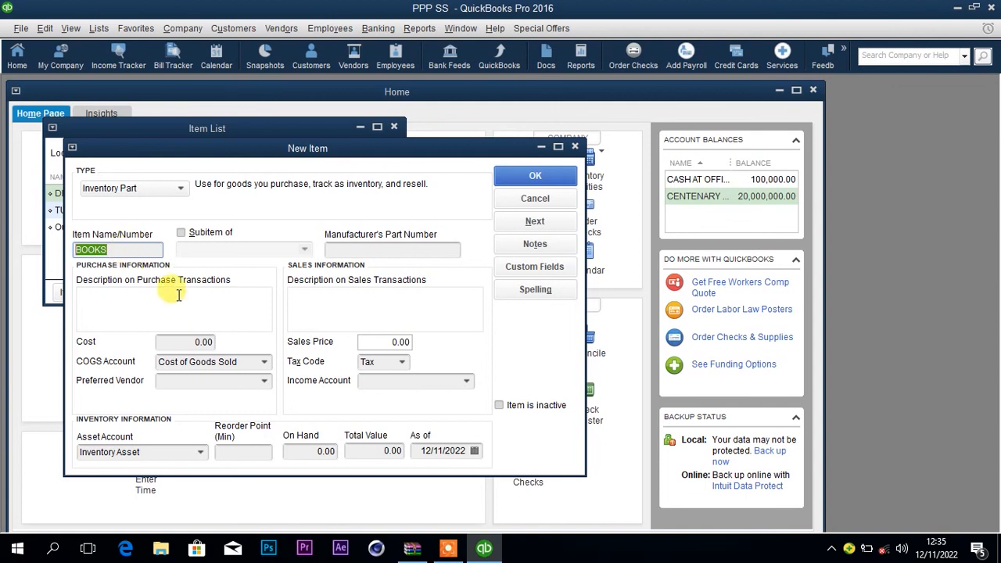
left_click(395, 380)
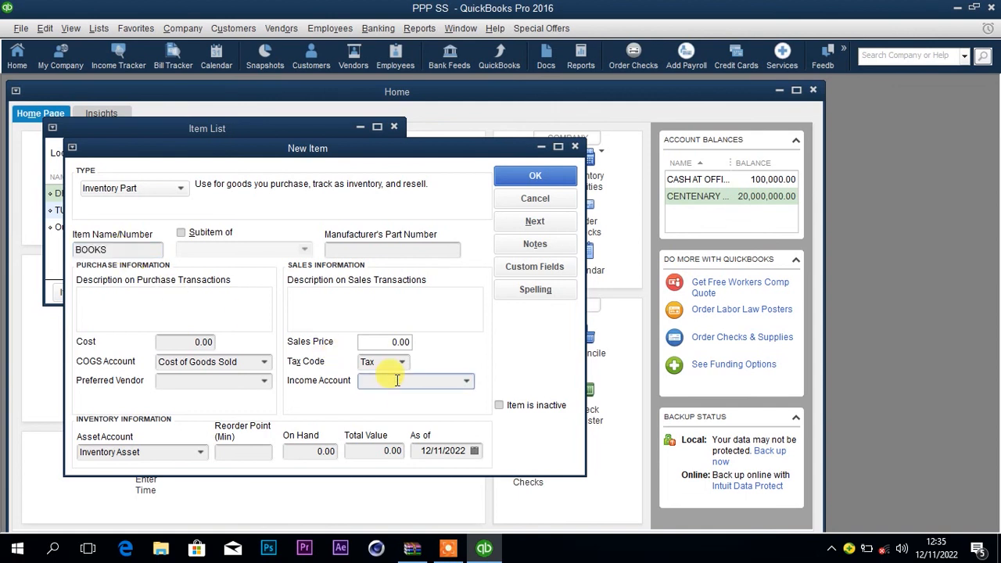
key("ctrl+v")
type("INCOME")
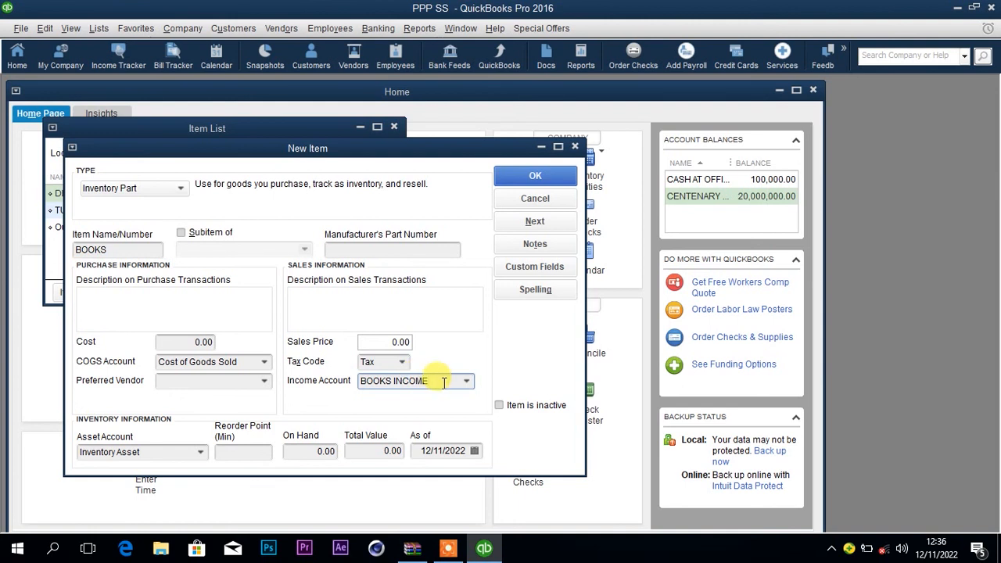
Step: Set up and save BOOKS INCOME as a new income account for the BOOKS item
left_click(198, 379)
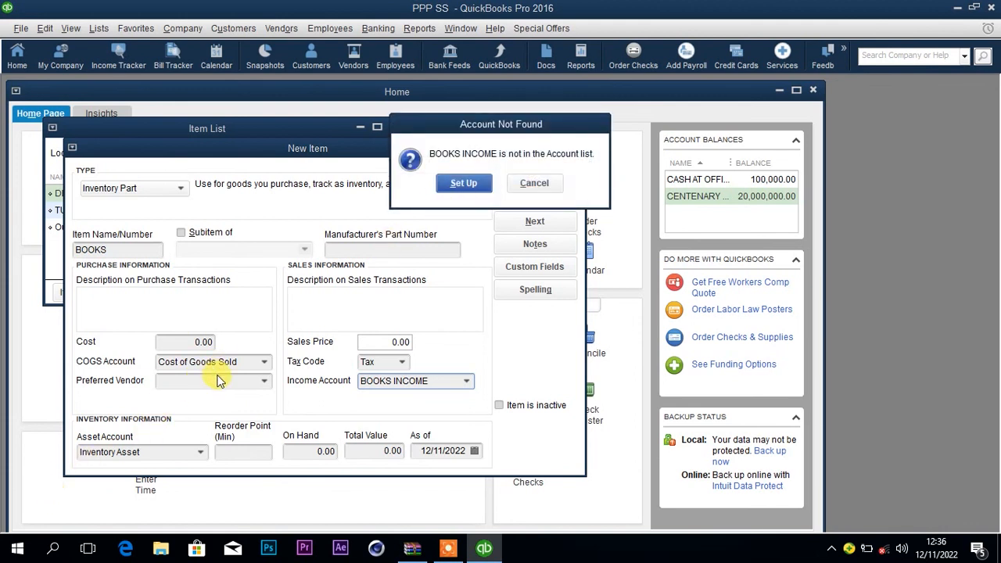
left_click(463, 185)
left_click(469, 186)
left_click(617, 454)
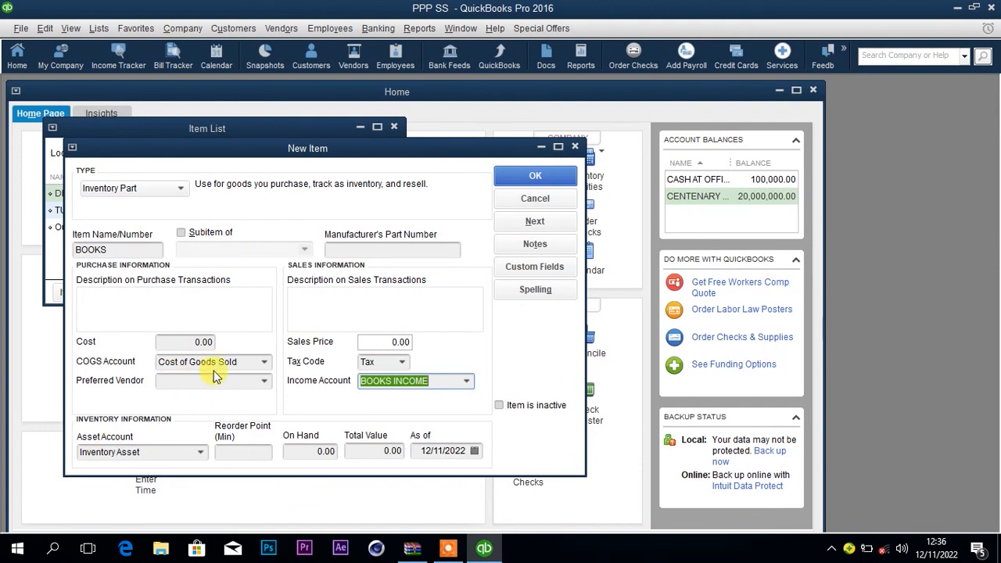
left_click(178, 342)
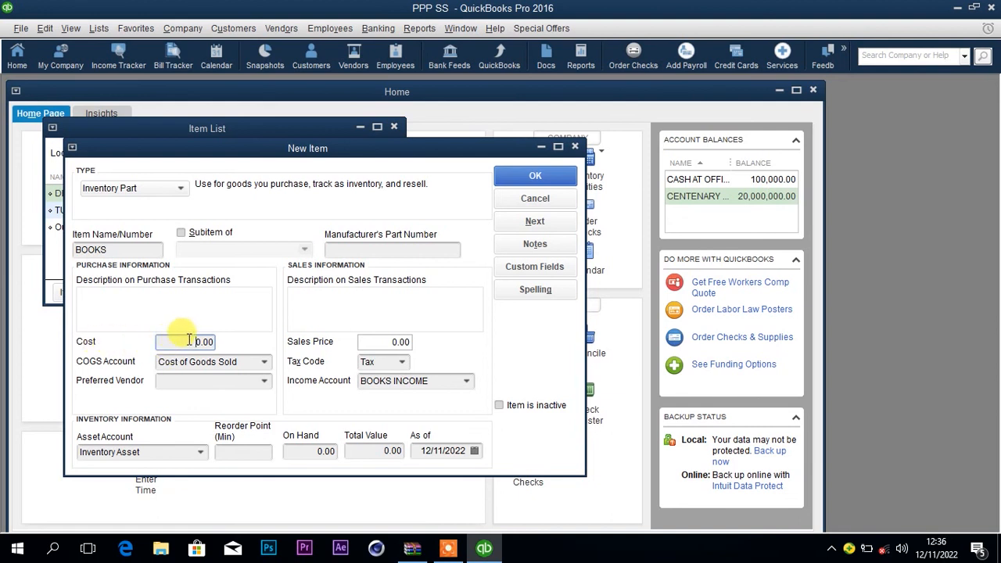
Step: Enter cost 3,000.00 and sales price 5,000.00, keeping Cost of Goods Sold as the COGS account
type("300")
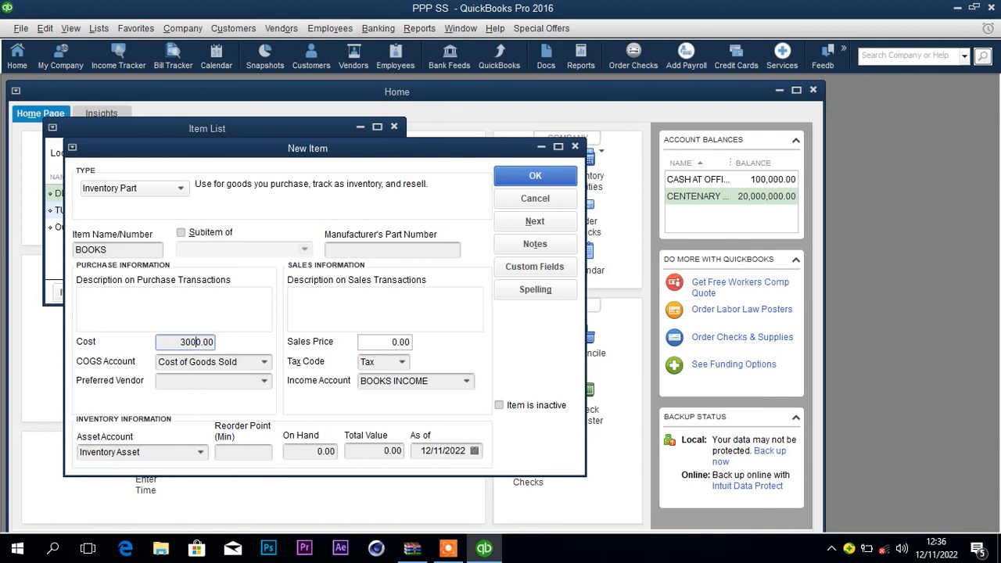
left_click(370, 341)
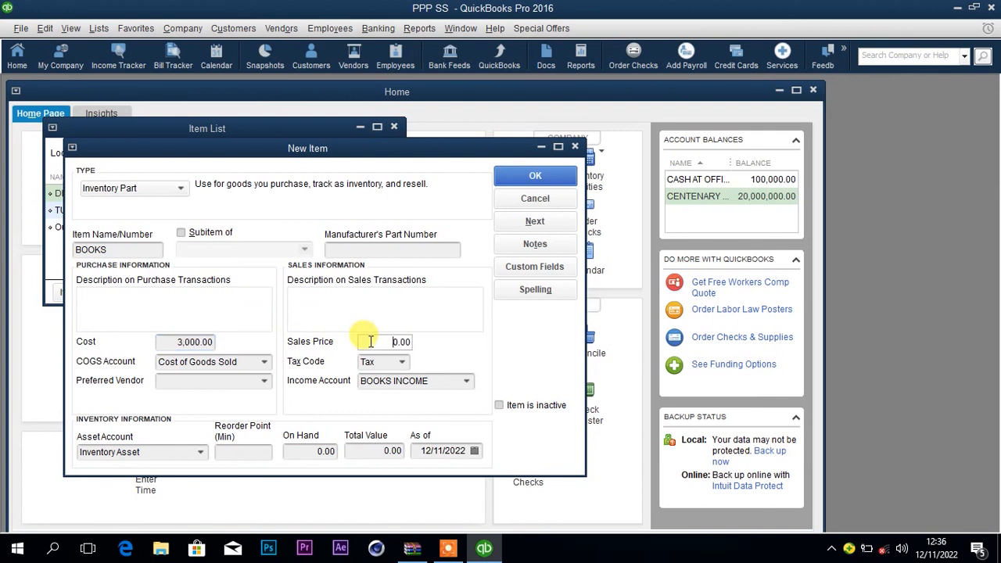
type("500")
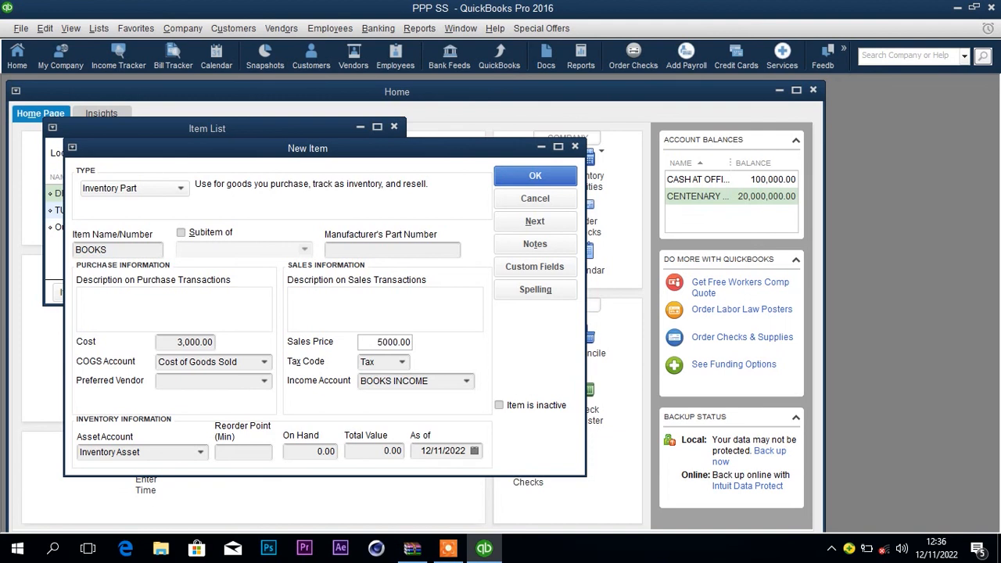
left_click(265, 362)
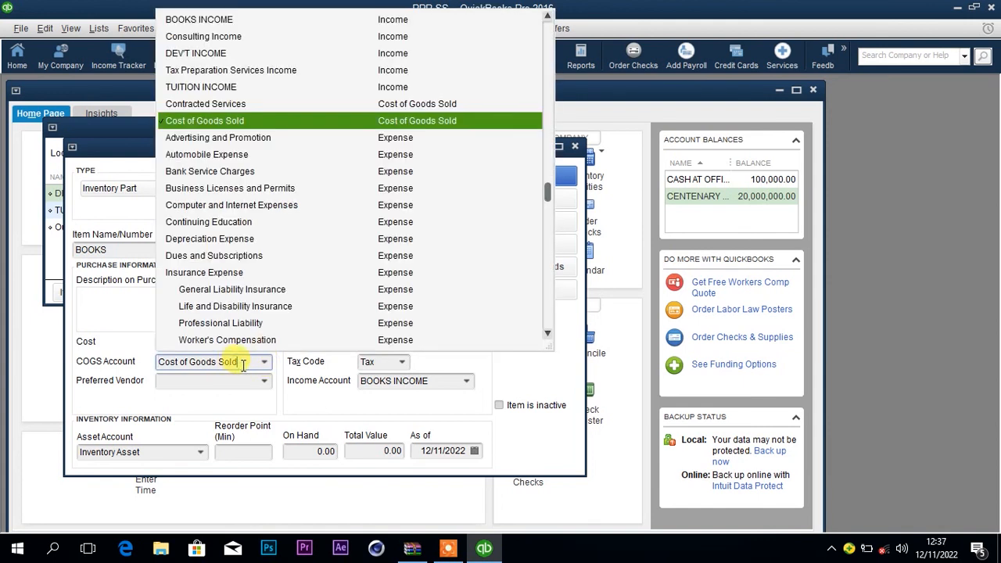
left_click(242, 381)
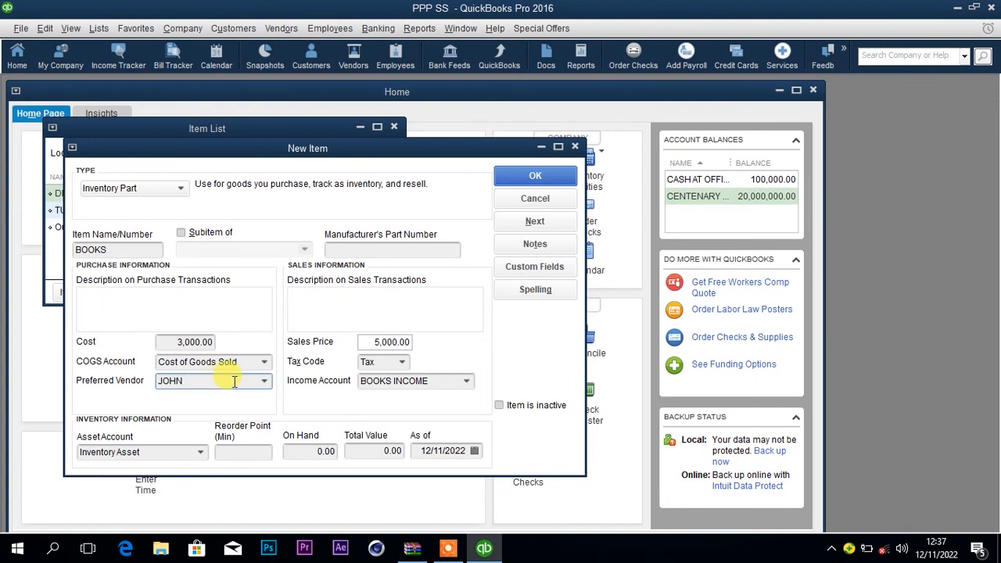
Step: Set up the typed preferred vendor as a new vendor record for BOOKS
left_click(195, 455)
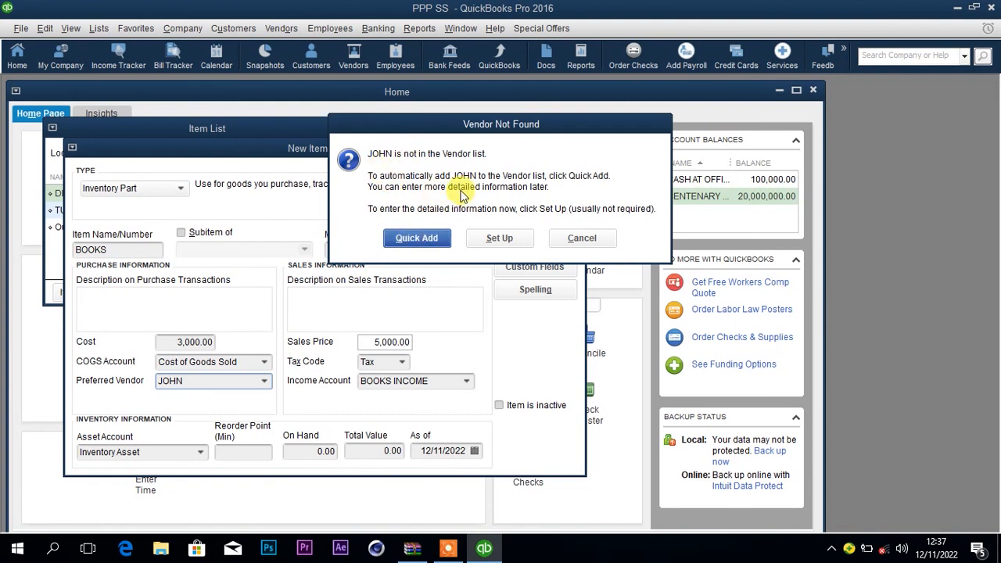
left_click(516, 241)
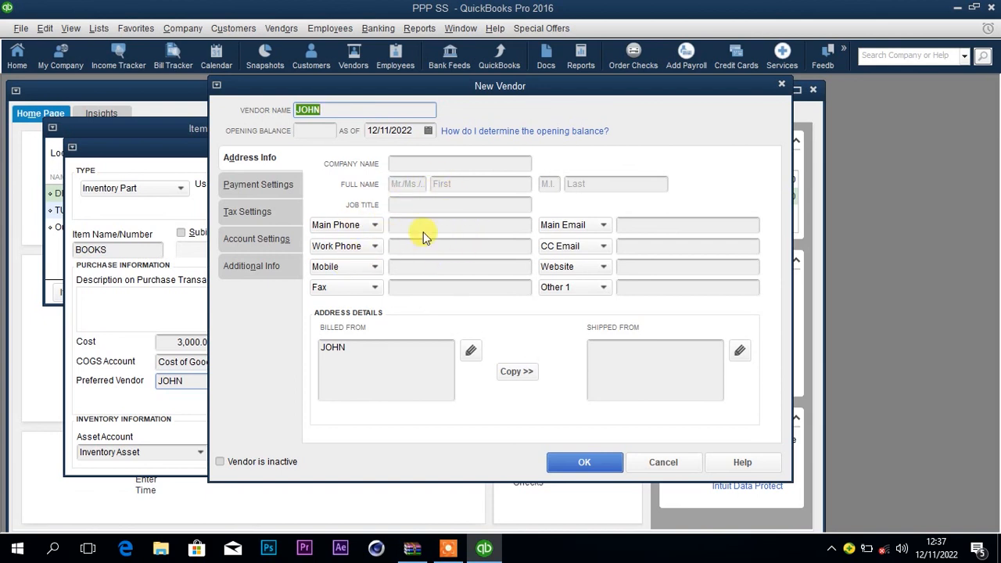
left_click(571, 463)
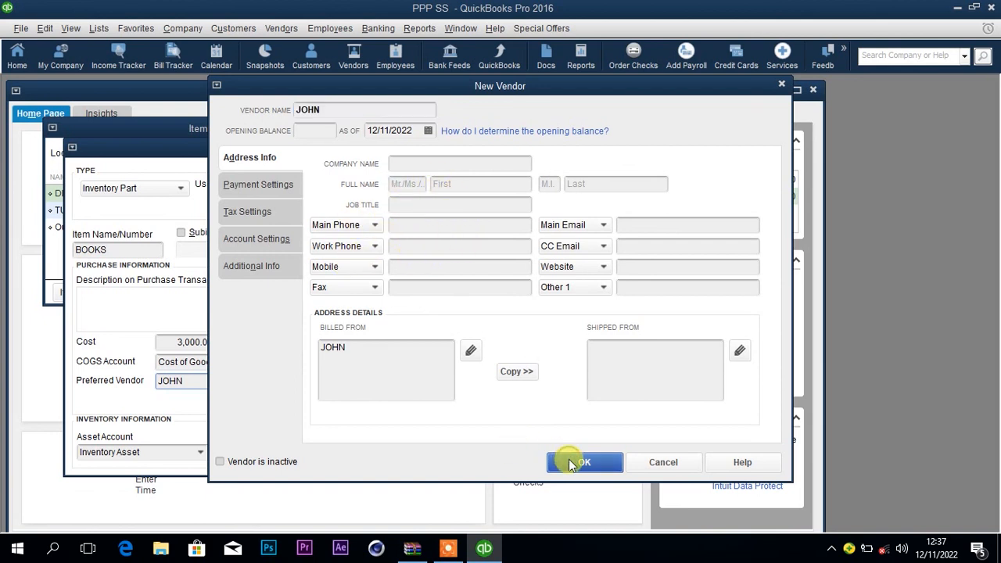
left_click(197, 453)
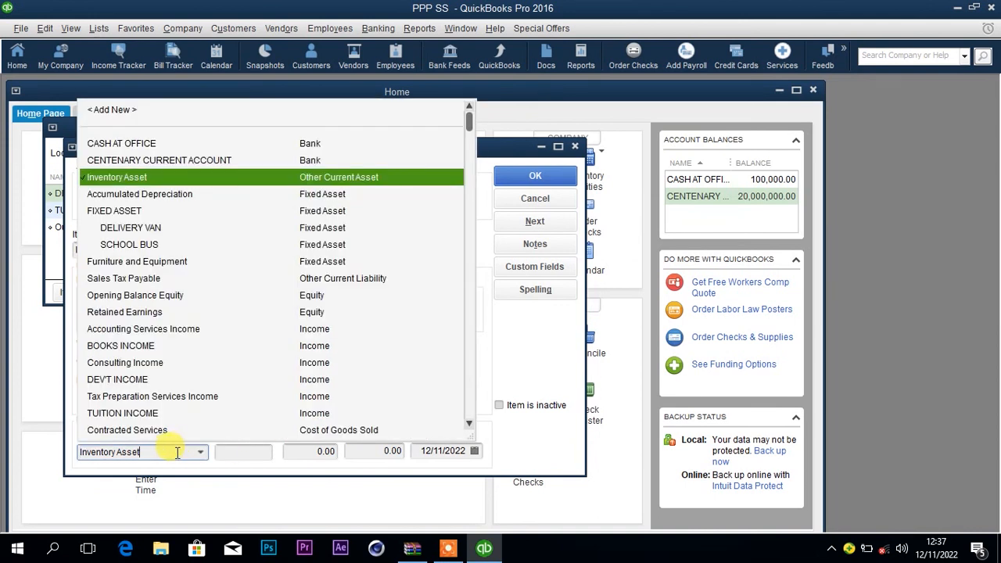
Step: Keep Inventory Asset and enter 200 units on hand, totalling 600,000.00
left_click(230, 451)
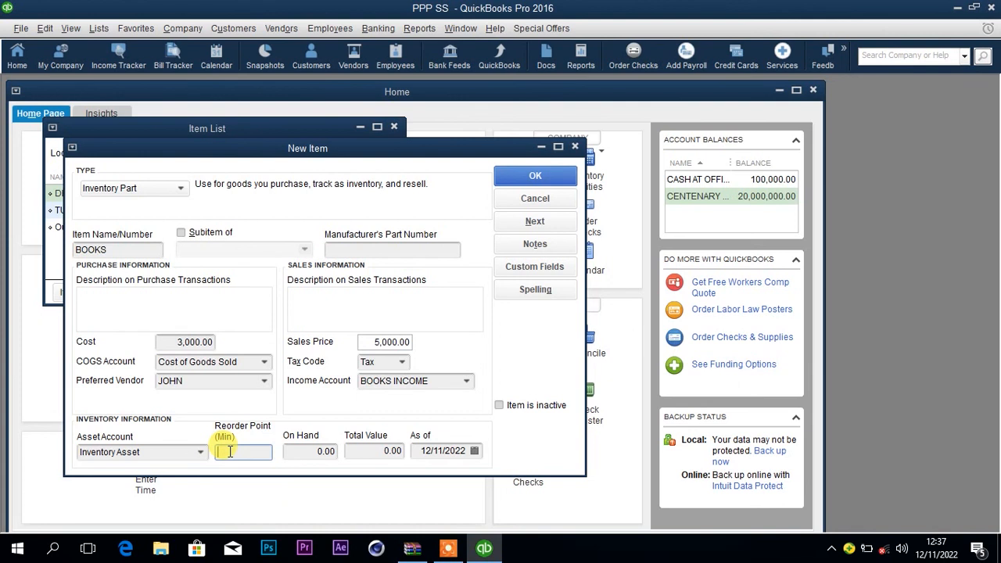
left_click(316, 452)
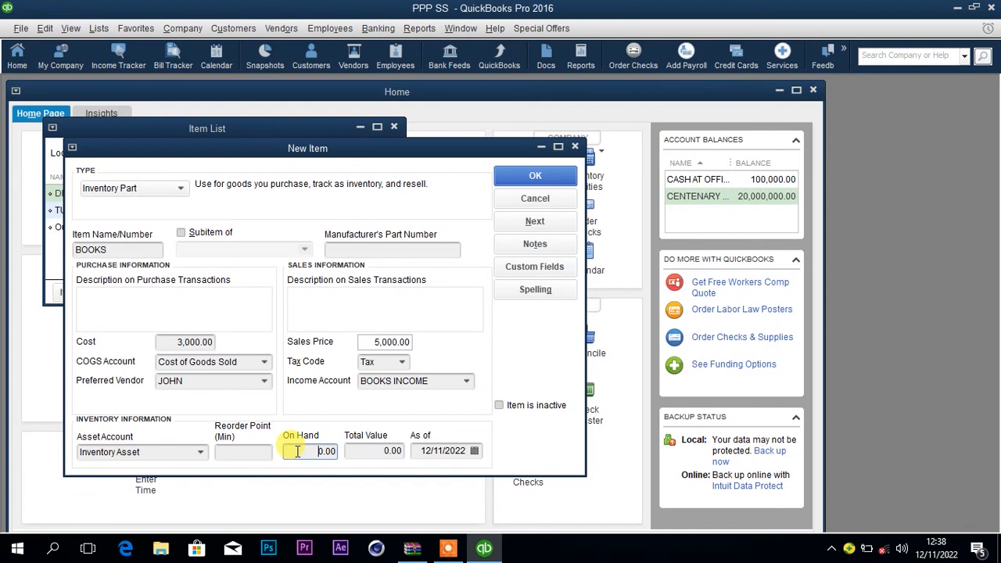
type("20")
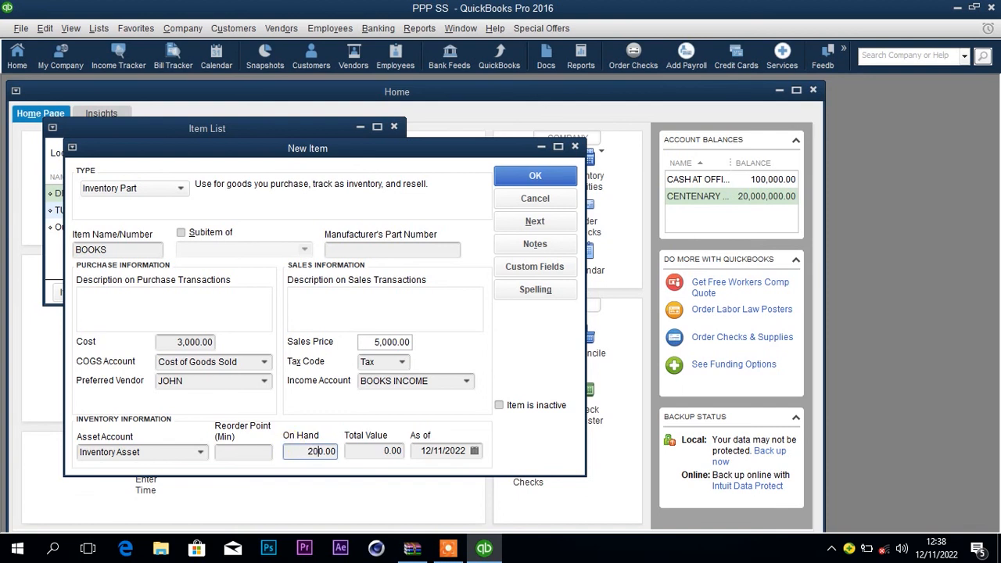
left_click(358, 454)
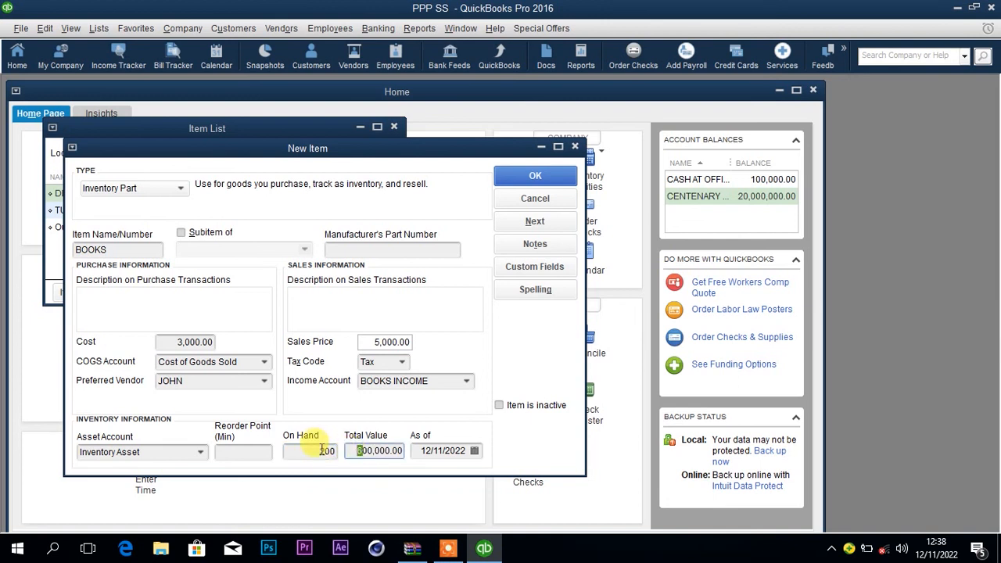
left_click(320, 455)
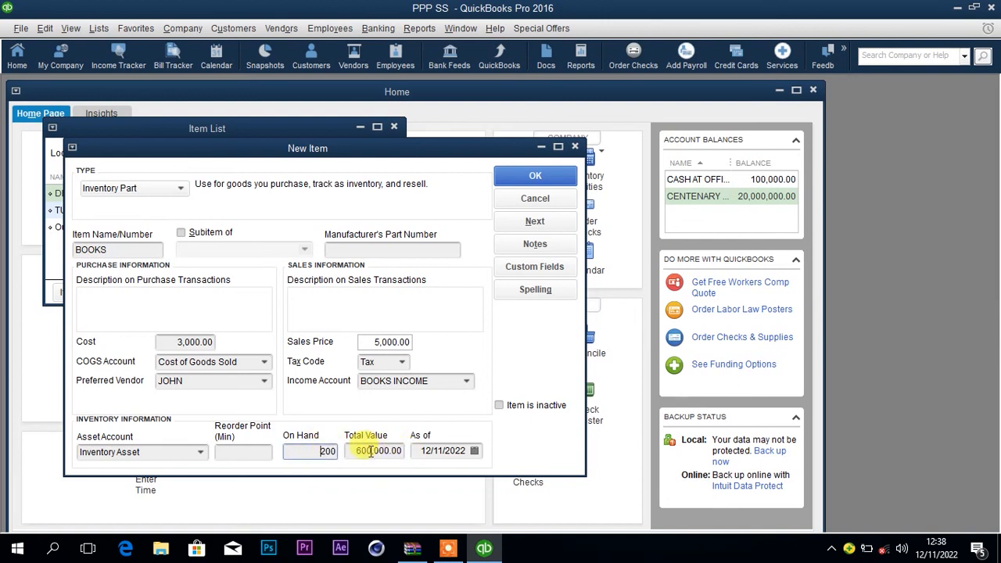
Step: Set the opening balance As of date to 01/01/2022
left_click(420, 451)
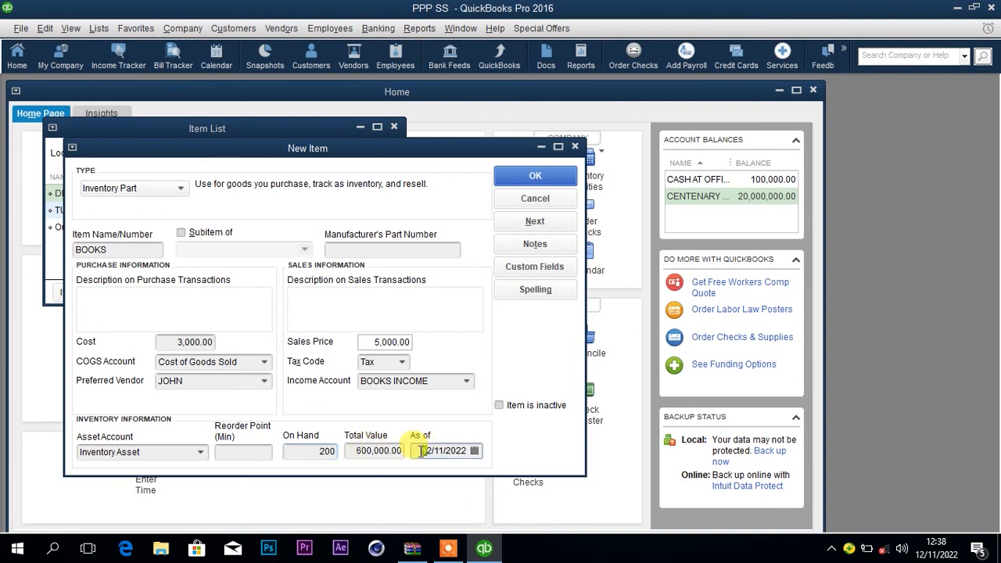
left_click(476, 451)
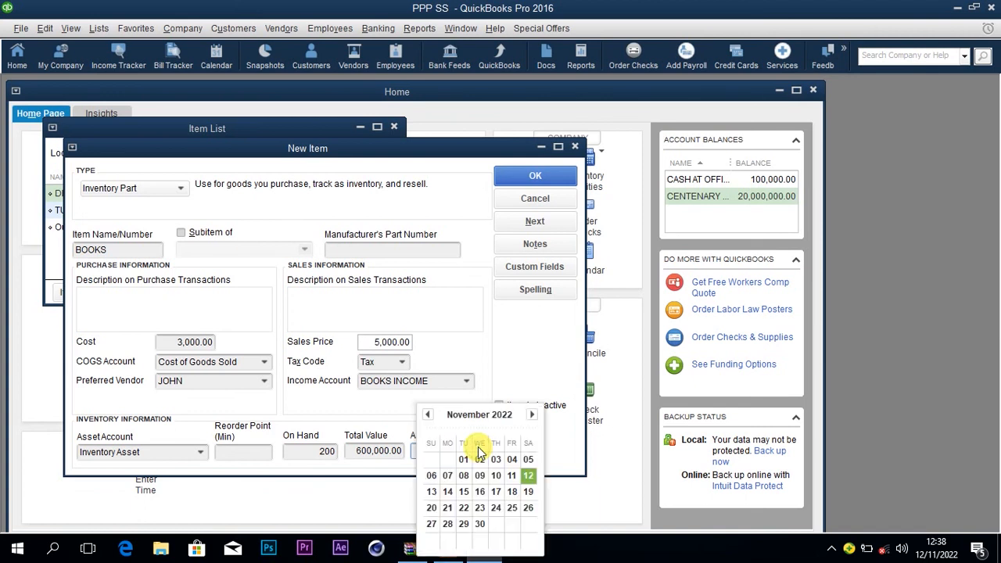
left_click(427, 415)
left_click(428, 415)
left_click(428, 415)
left_click(427, 416)
left_click(428, 415)
left_click(428, 415)
left_click(427, 415)
left_click(428, 415)
left_click(428, 415)
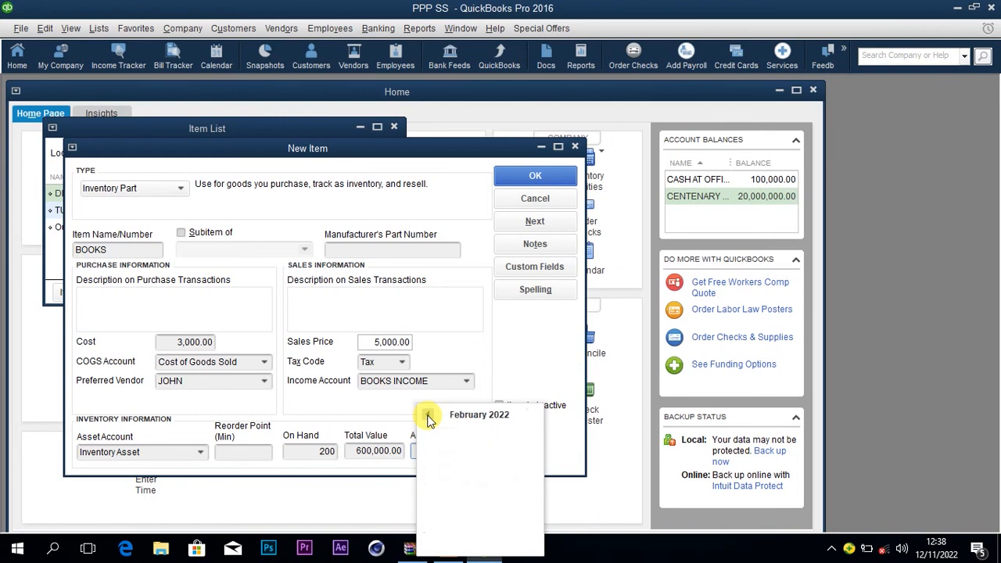
left_click(428, 415)
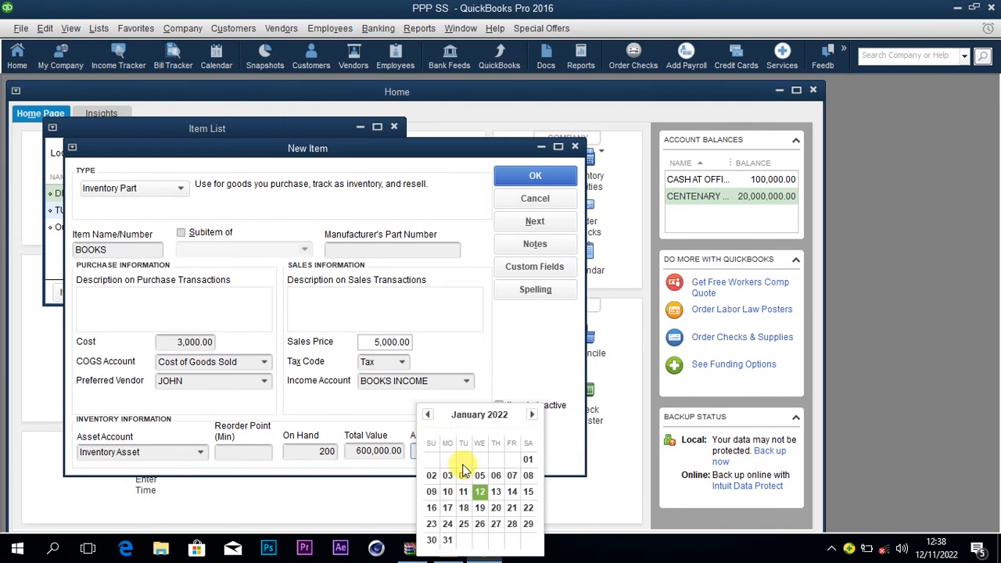
left_click(527, 460)
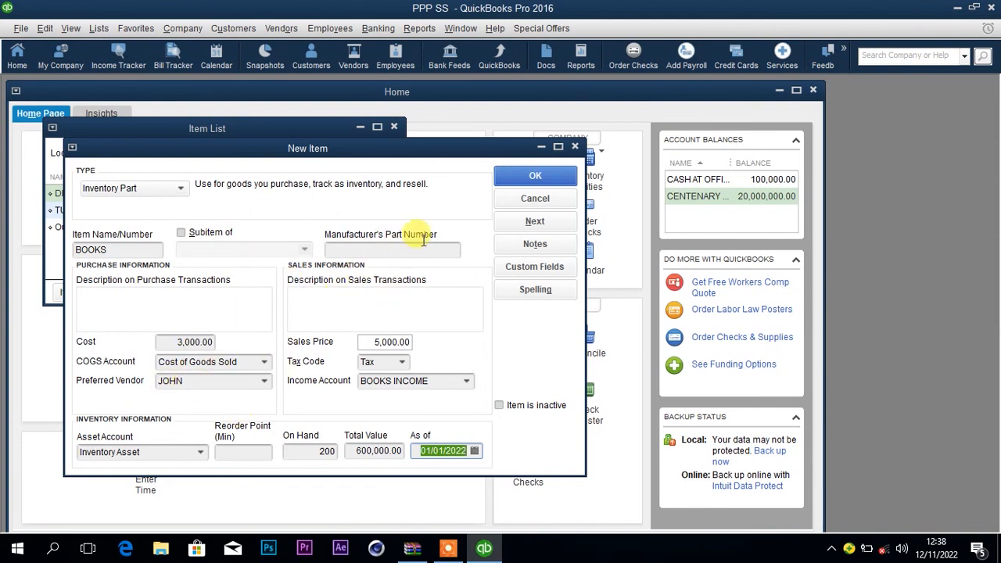
Step: Save the BOOKS item, accepting the past-transactions date warning
left_click(535, 179)
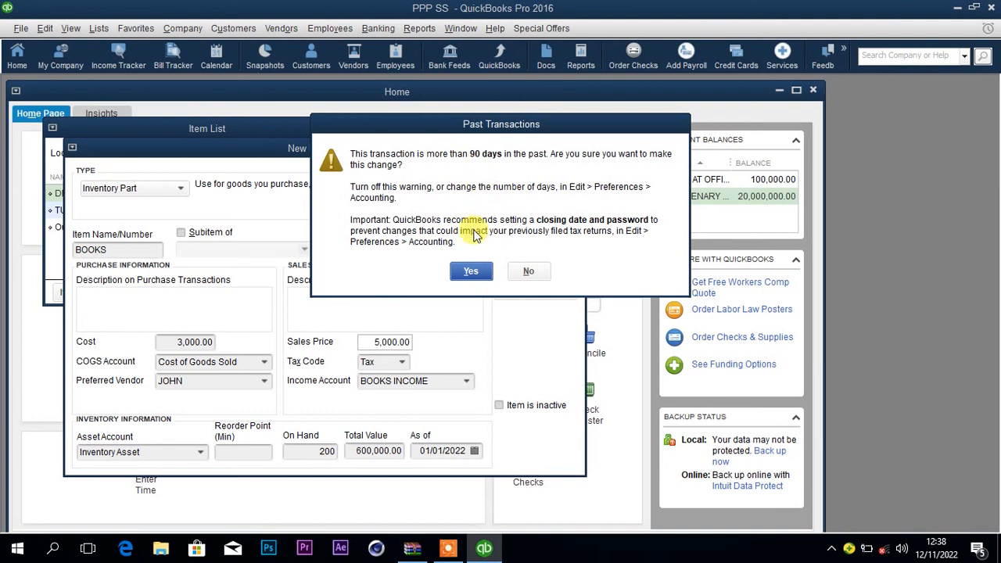
left_click(472, 271)
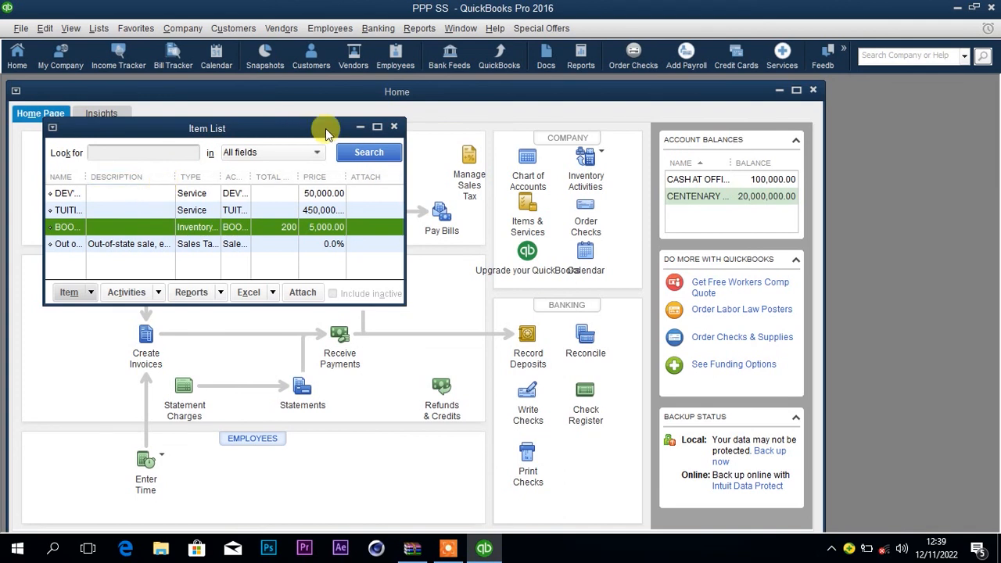
Step: Minimize the Item List and maximize the Home page window
left_click(360, 127)
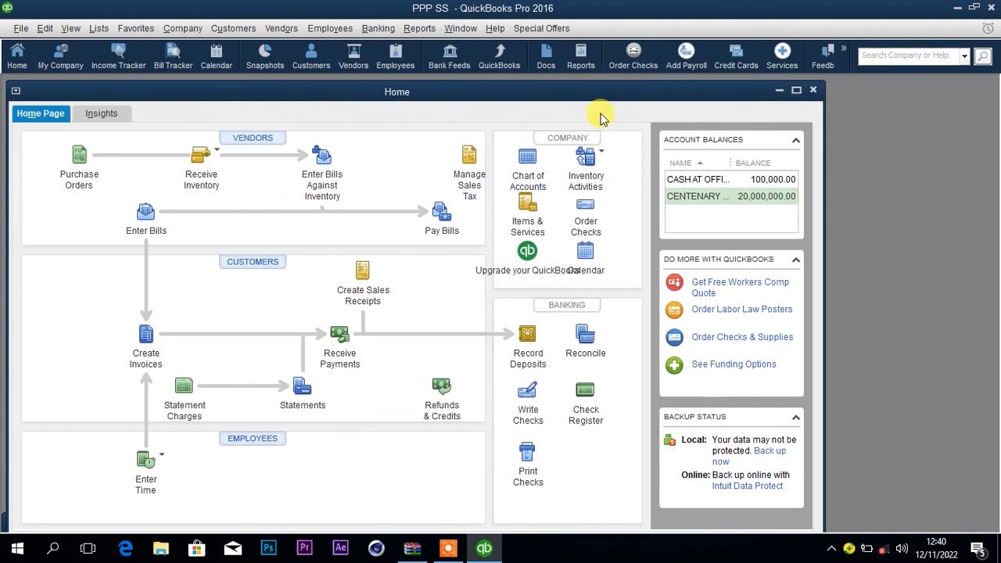
left_click(796, 91)
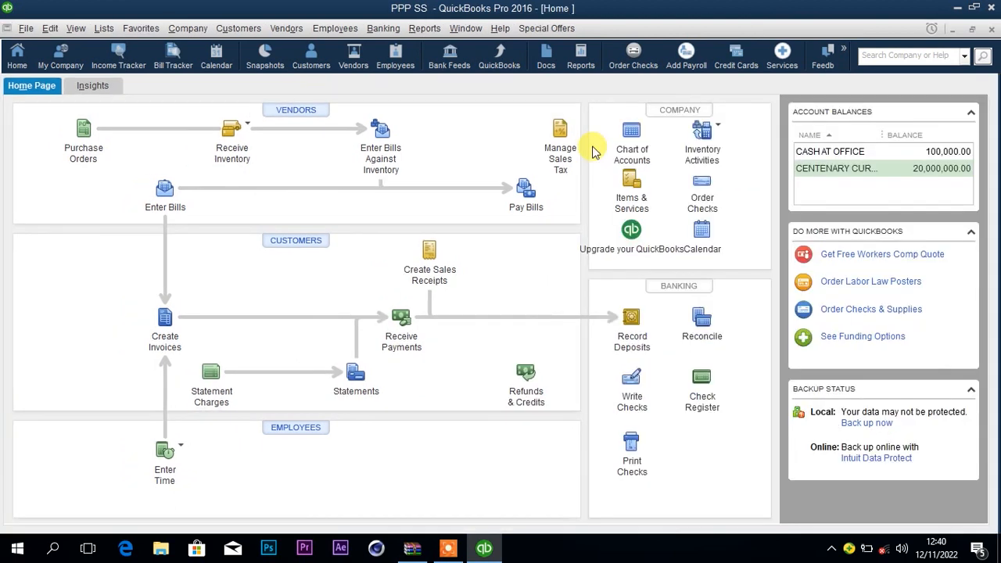